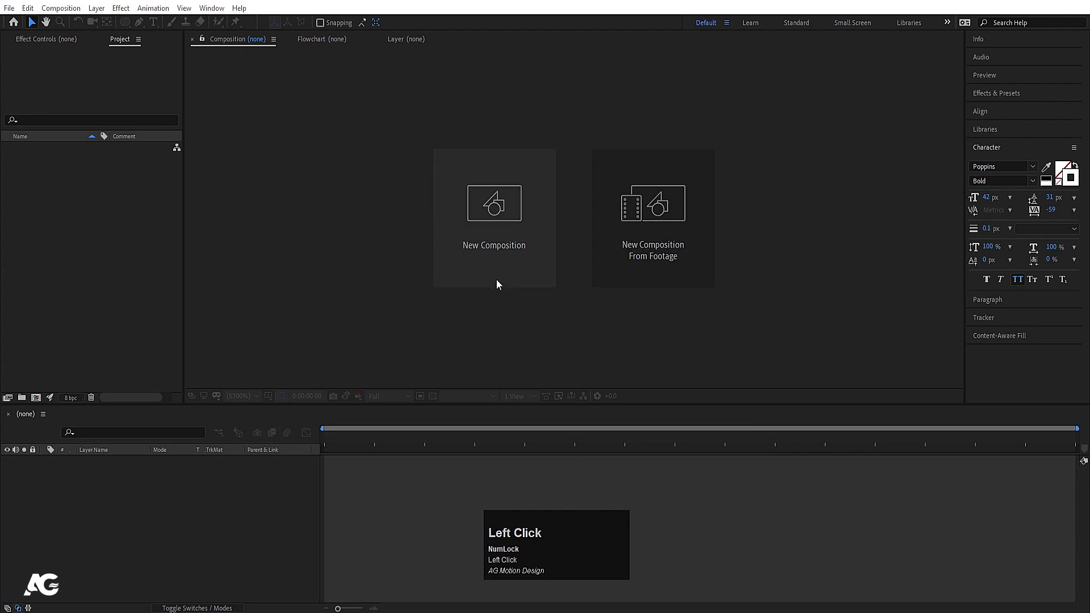
Step: Create a 1920 x 1080, 30 fps, 10-second composition named Main Animation and show its title/action safe guides
{"action": "left_click", "coordinate": [502, 251]}
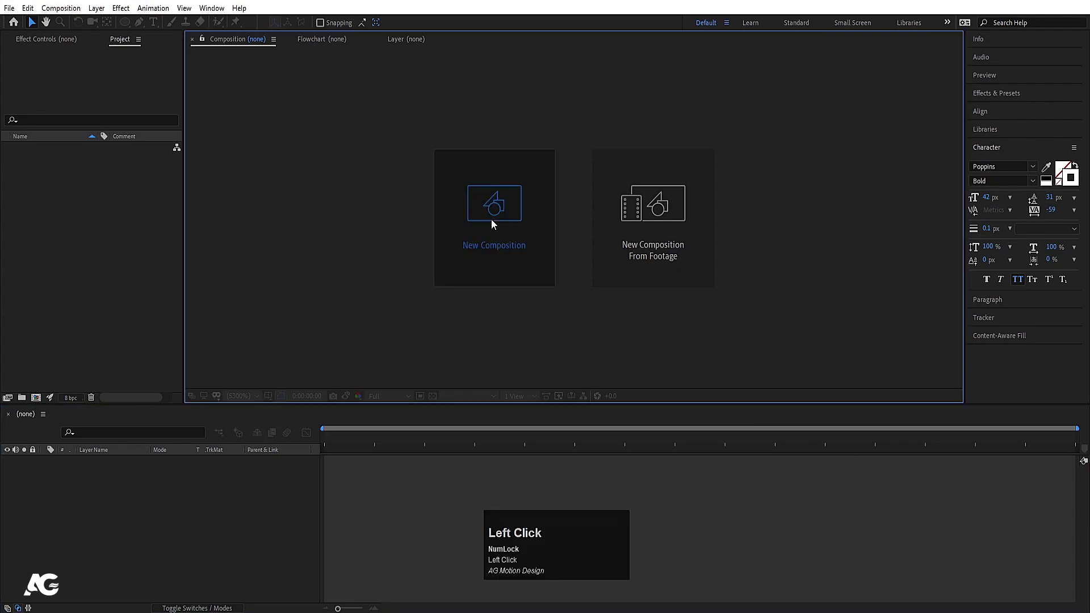
{"action": "type", "text": "M"}
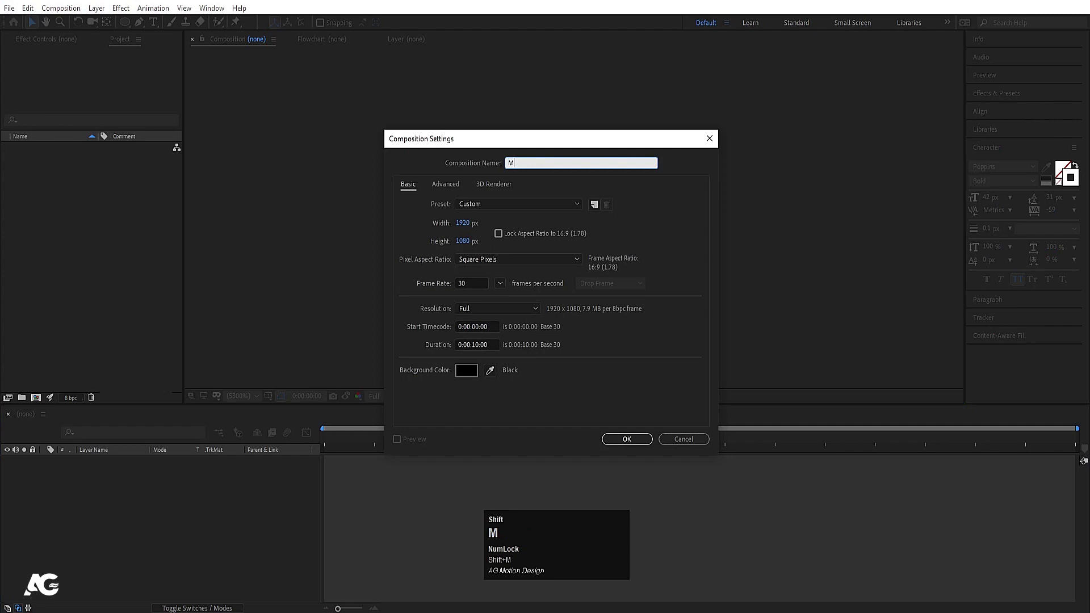
{"action": "type", "text": "ain Animation"}
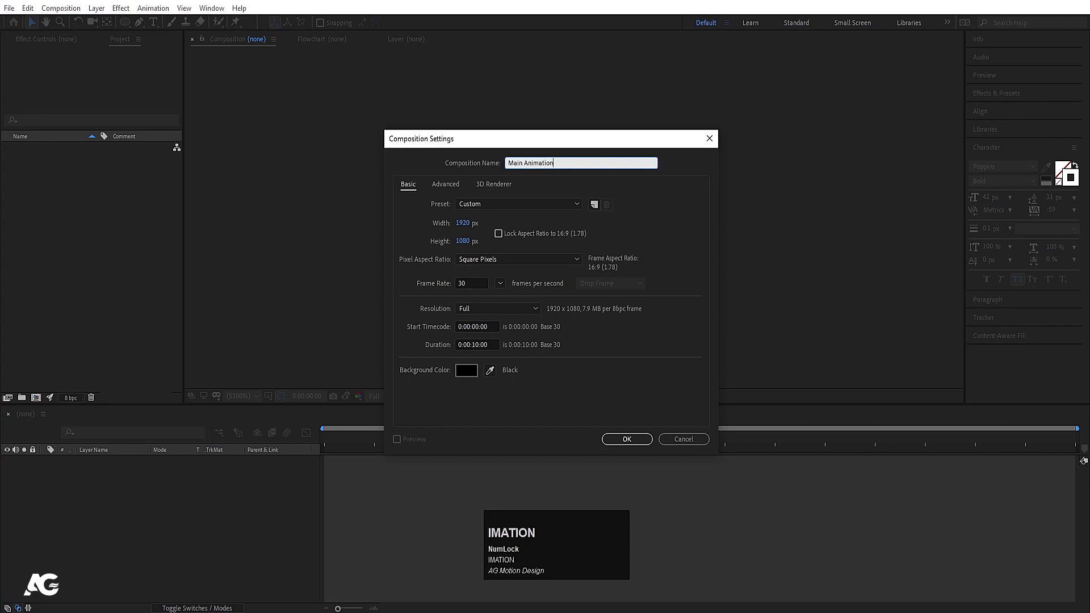
{"action": "left_click", "coordinate": [475, 223]}
{"action": "left_click", "coordinate": [464, 241]}
{"action": "left_click", "coordinate": [478, 277]}
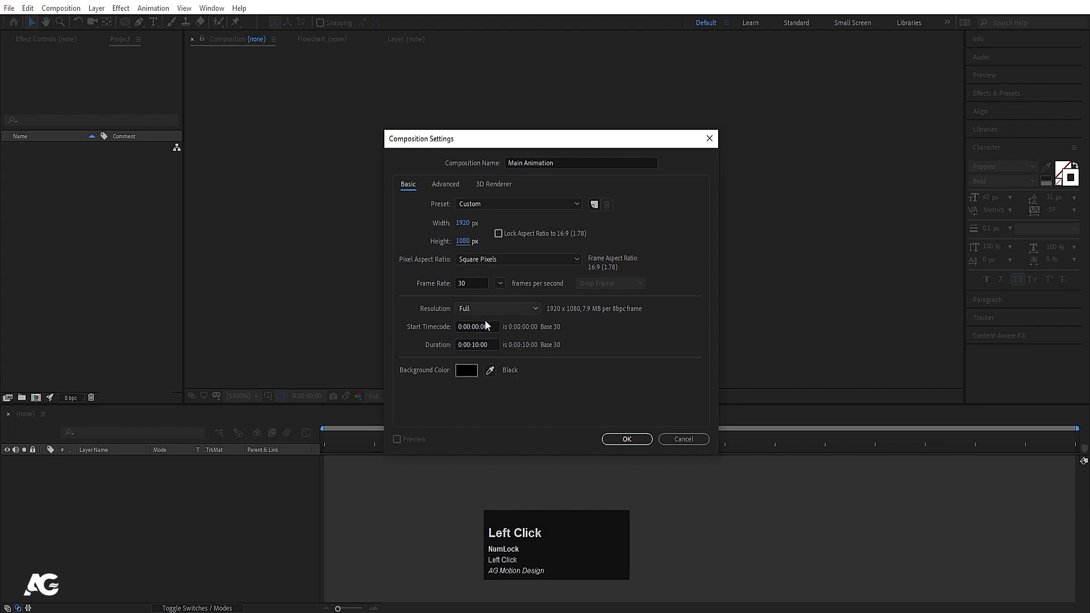
{"action": "left_click", "coordinate": [476, 346]}
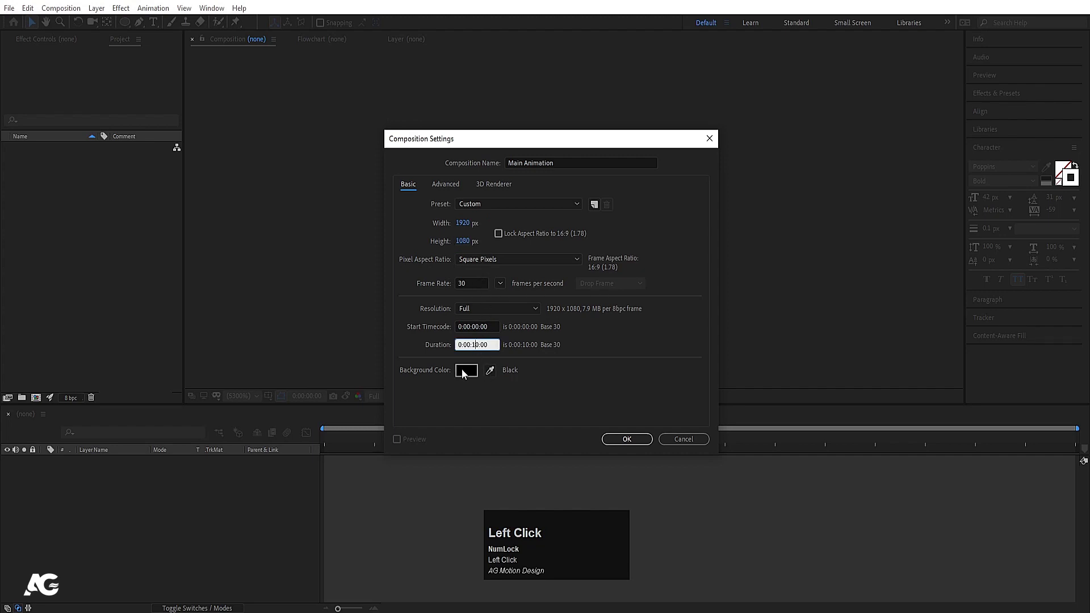
{"action": "left_click", "coordinate": [516, 405]}
{"action": "left_click", "coordinate": [608, 437]}
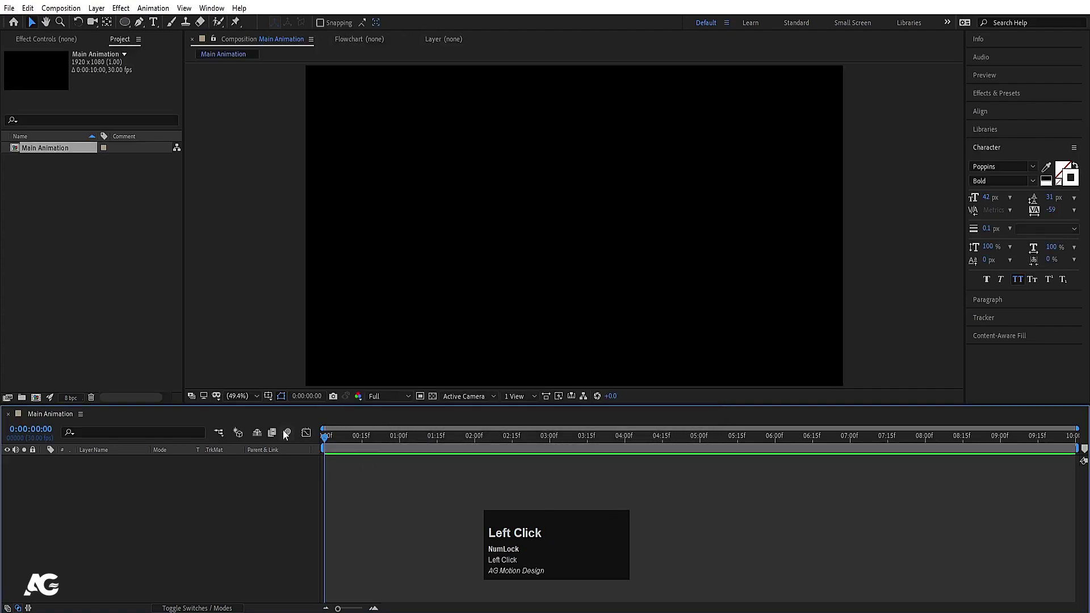
{"action": "left_click", "coordinate": [268, 396]}
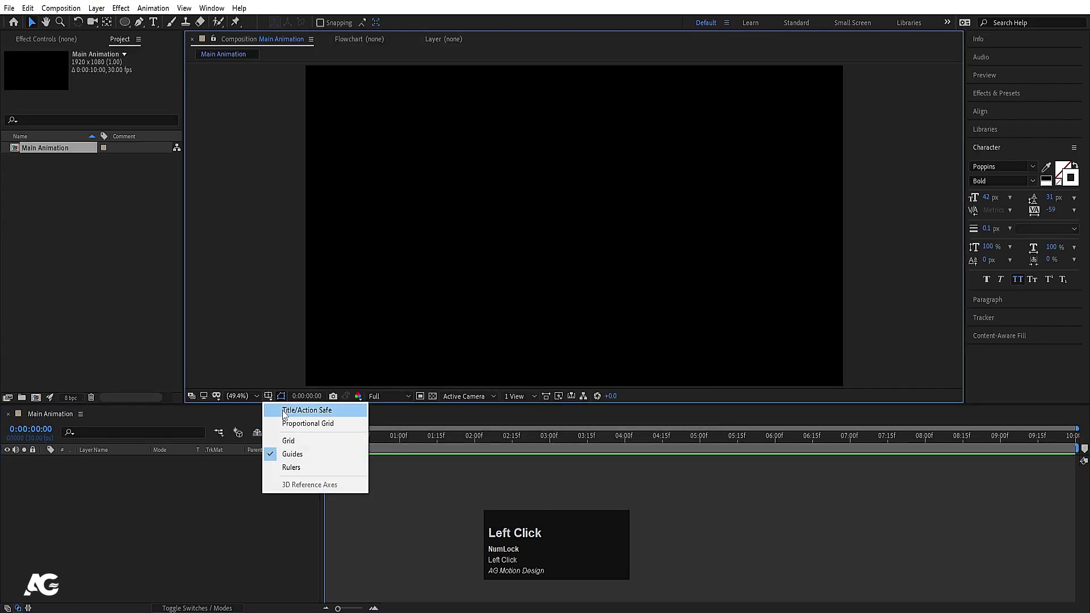
{"action": "left_click", "coordinate": [284, 412]}
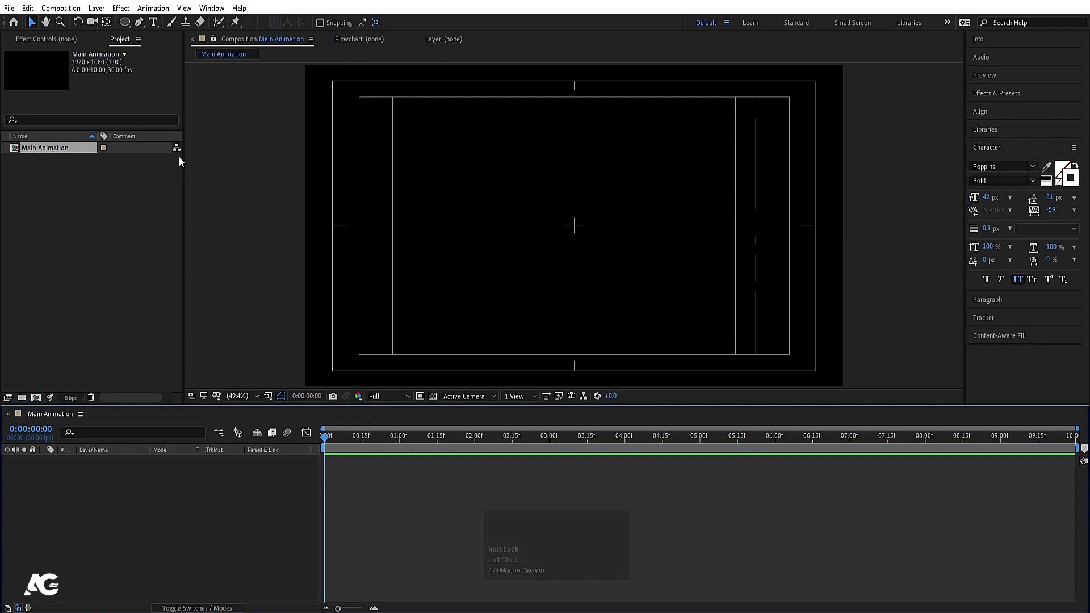
Step: Add a white 1920 x 1080 solid layer named bg to the composition
{"action": "key", "text": "ctrl+y"}
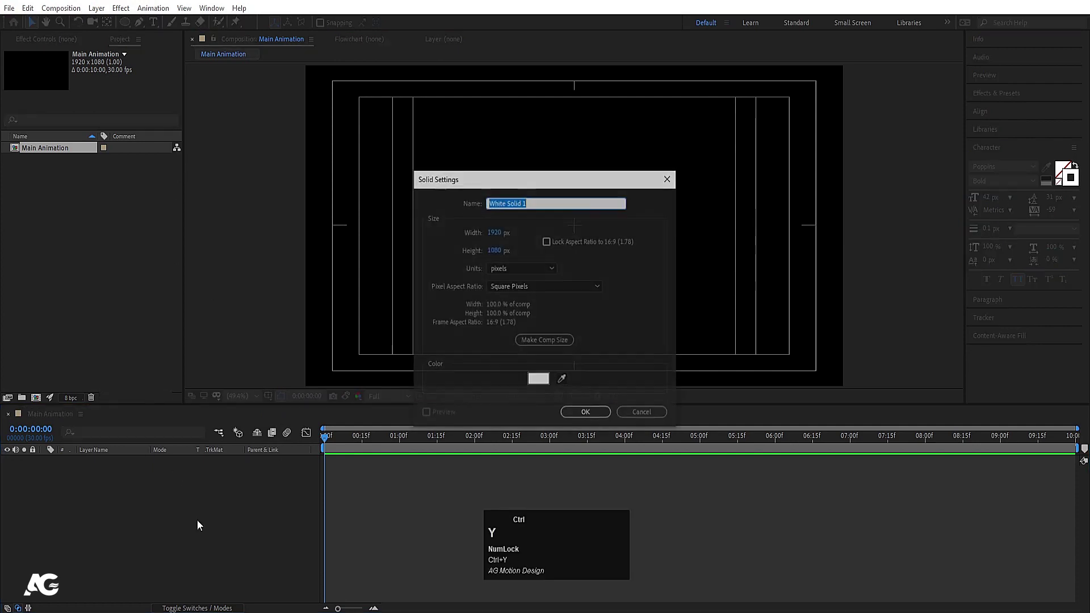
{"action": "type", "text": "bg"}
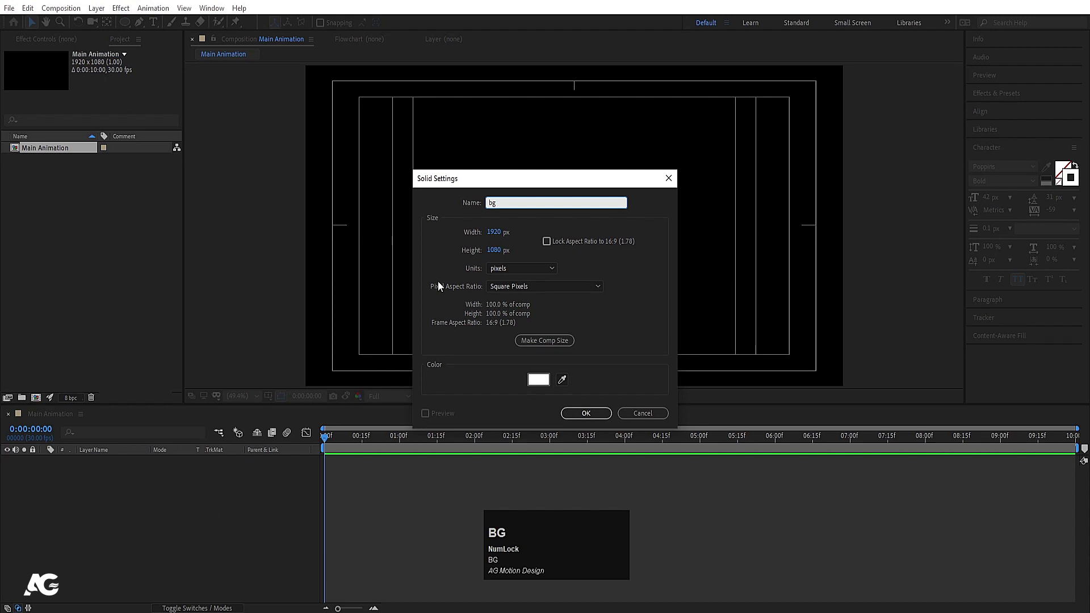
{"action": "left_click", "coordinate": [498, 200]}
{"action": "key", "text": "Return"}
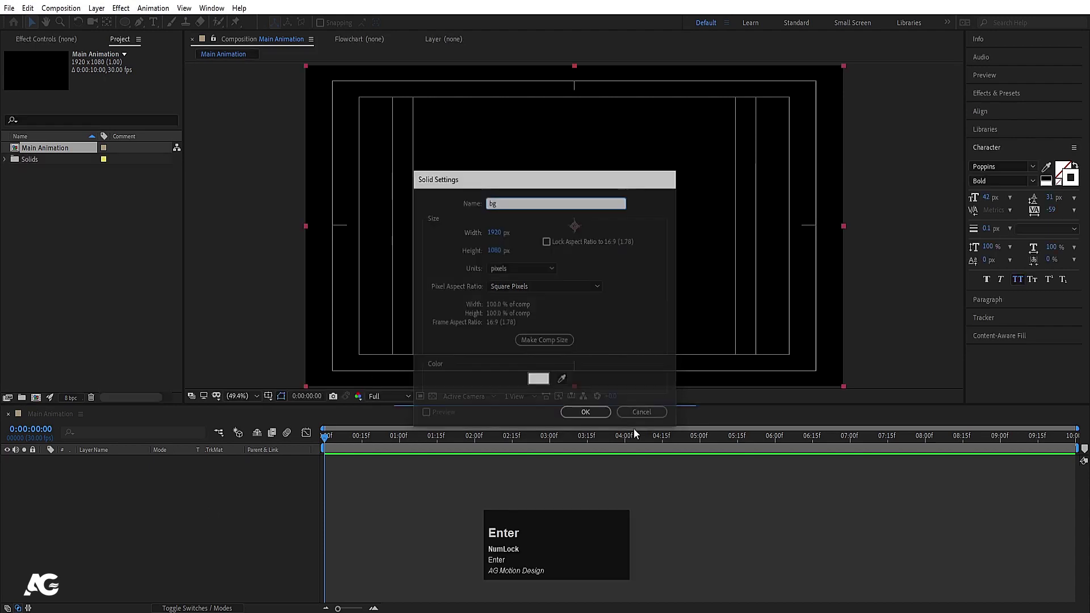
Step: Create a full-frame blue rectangle shape layer above the bg solid and name it mask
{"action": "left_click", "coordinate": [28, 510]}
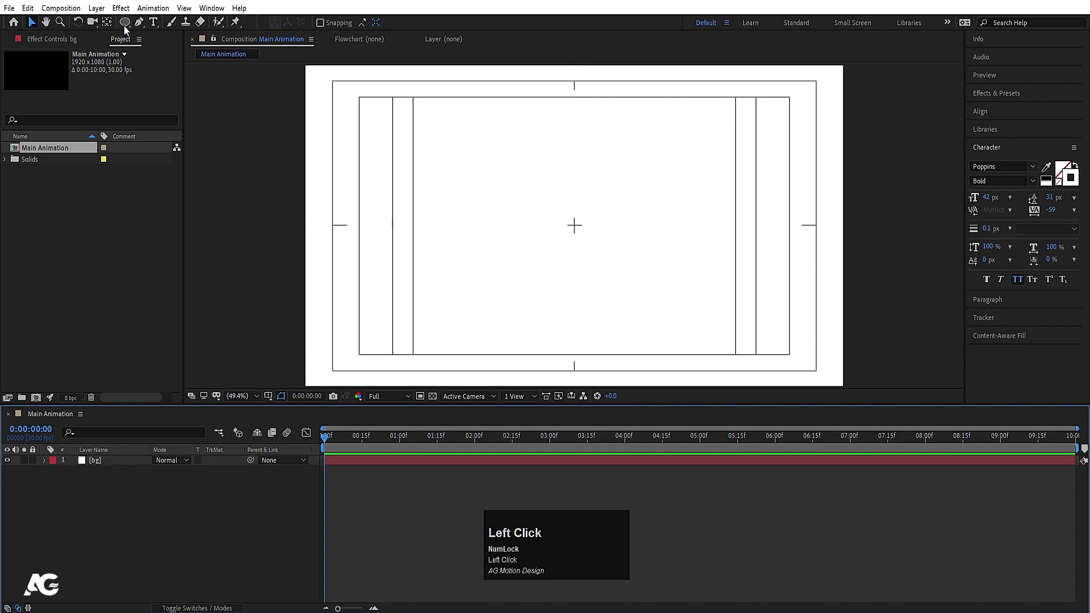
{"action": "left_click_drag", "start_coordinate": [123, 25], "coordinate": [161, 22]}
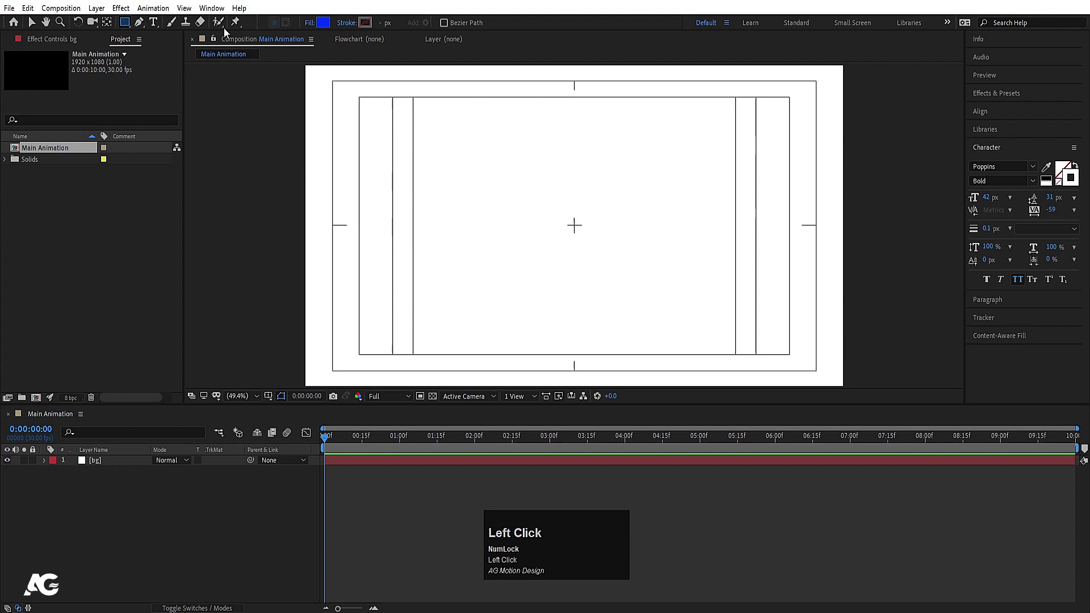
{"action": "double_click", "coordinate": [123, 22]}
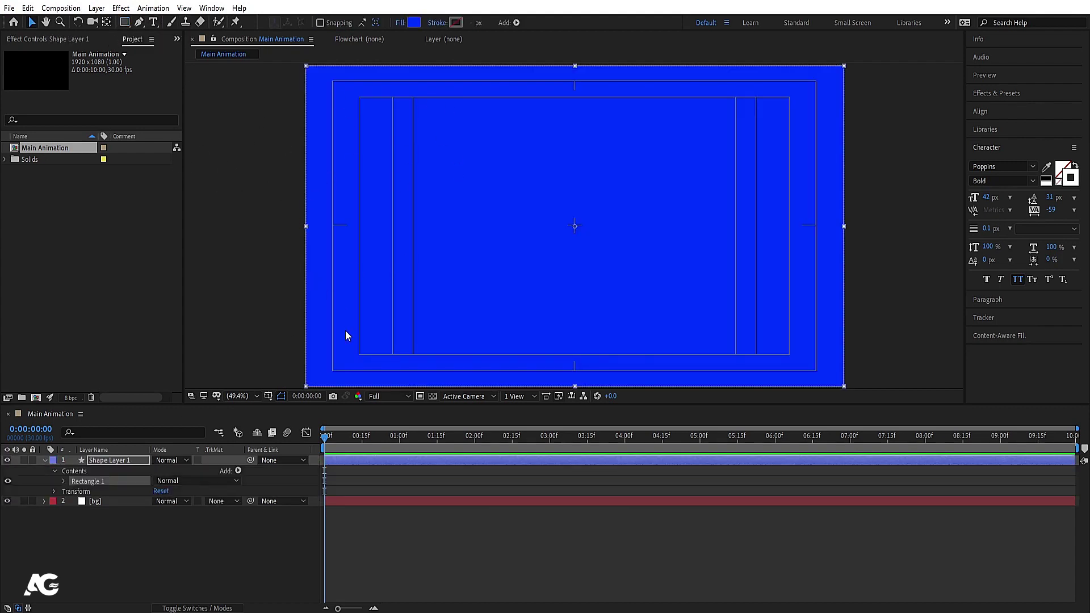
{"action": "left_click", "coordinate": [118, 465]}
{"action": "key", "text": "Return"}
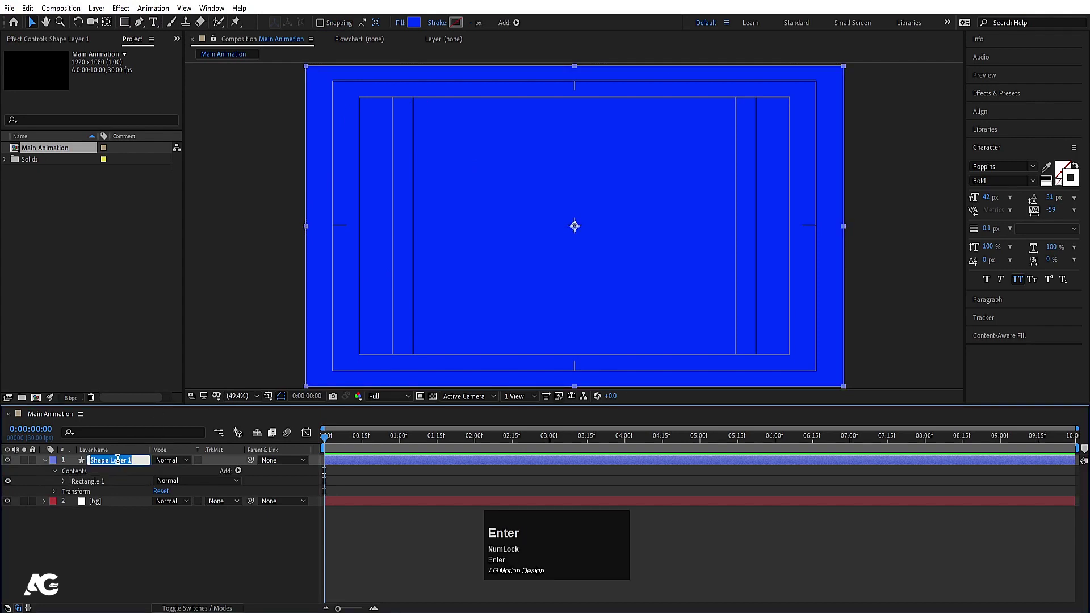
{"action": "type", "text": "mask"}
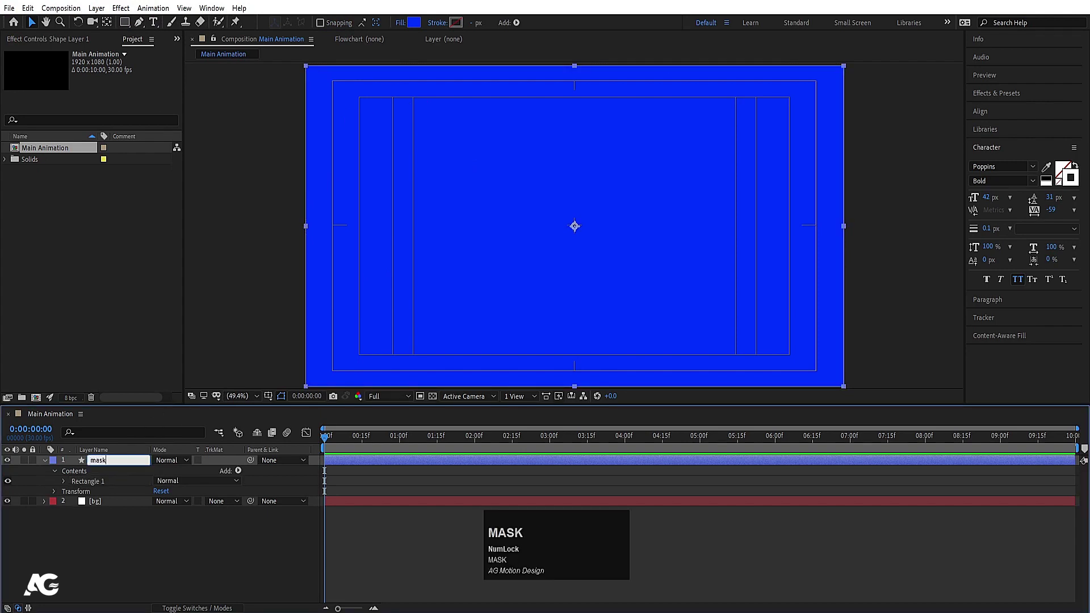
{"action": "key", "text": "Return"}
Step: Unlink the mask layer's Scale, keyframe it at 0:00:00:00, and set its vertical scale to 0%
{"action": "key", "text": "s"}
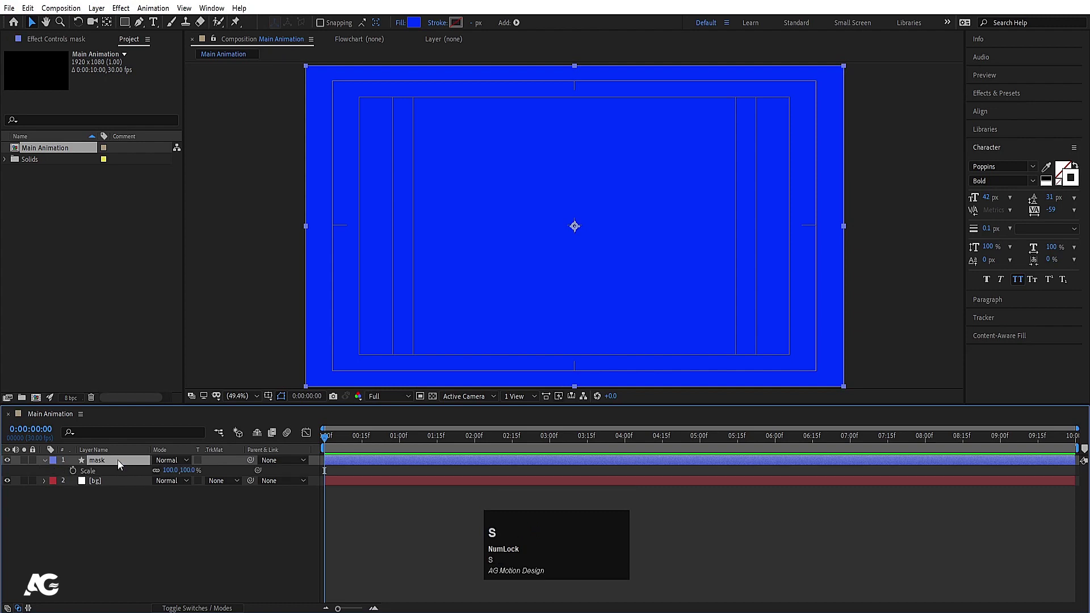
{"action": "left_click", "coordinate": [156, 471]}
{"action": "left_click", "coordinate": [73, 470]}
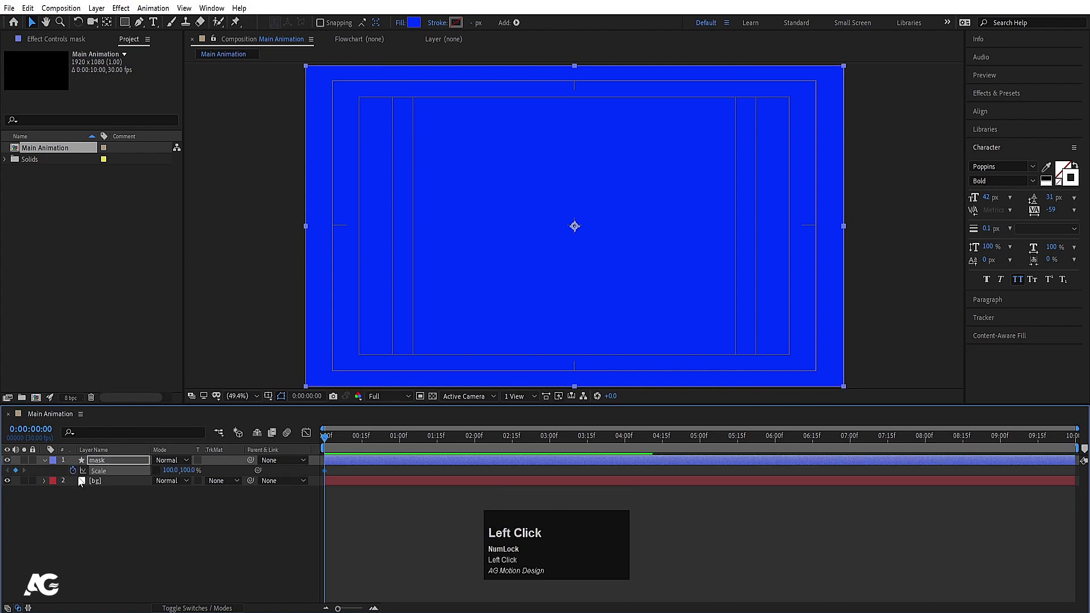
{"action": "left_click", "coordinate": [187, 471]}
{"action": "type", "text": "0"}
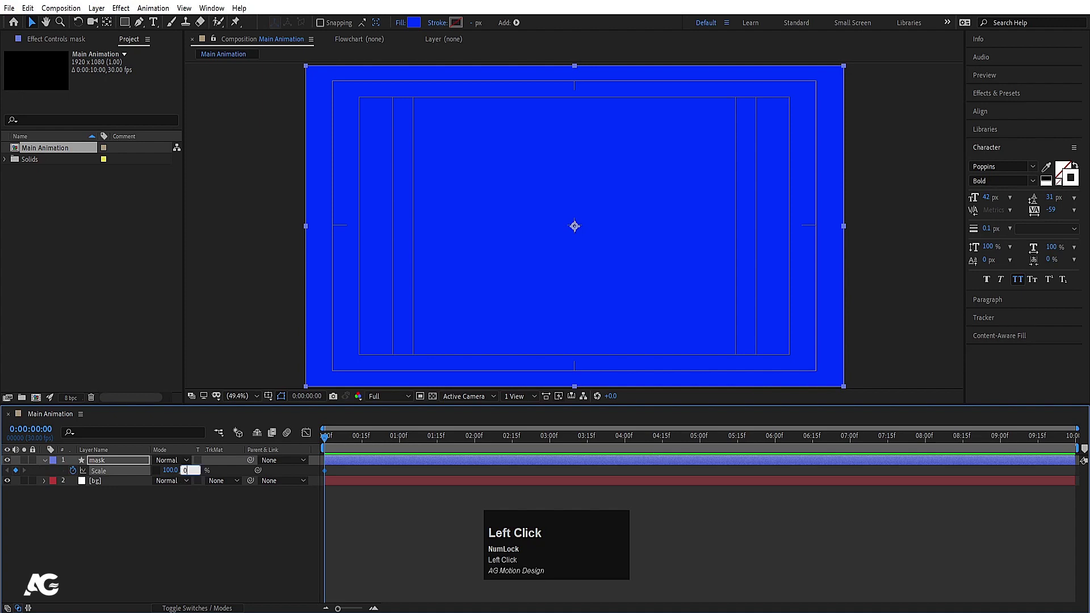
{"action": "key", "text": "Return"}
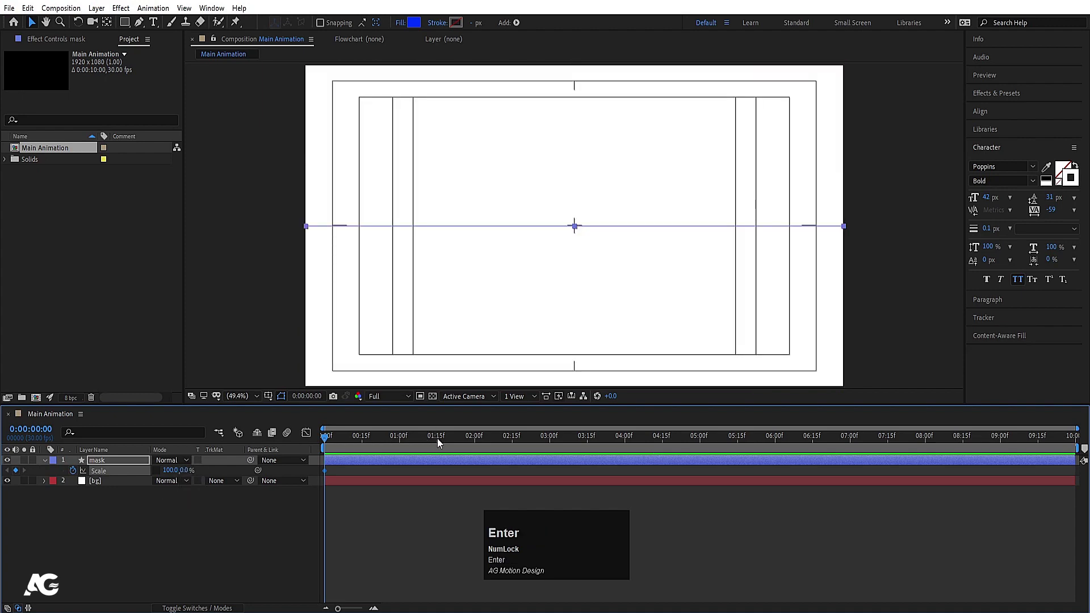
Step: Add a mask Scale keyframe at 0:00:00:29 with the vertical scale set to 100%
{"action": "left_click", "coordinate": [437, 438]}
{"action": "left_click", "coordinate": [398, 438]}
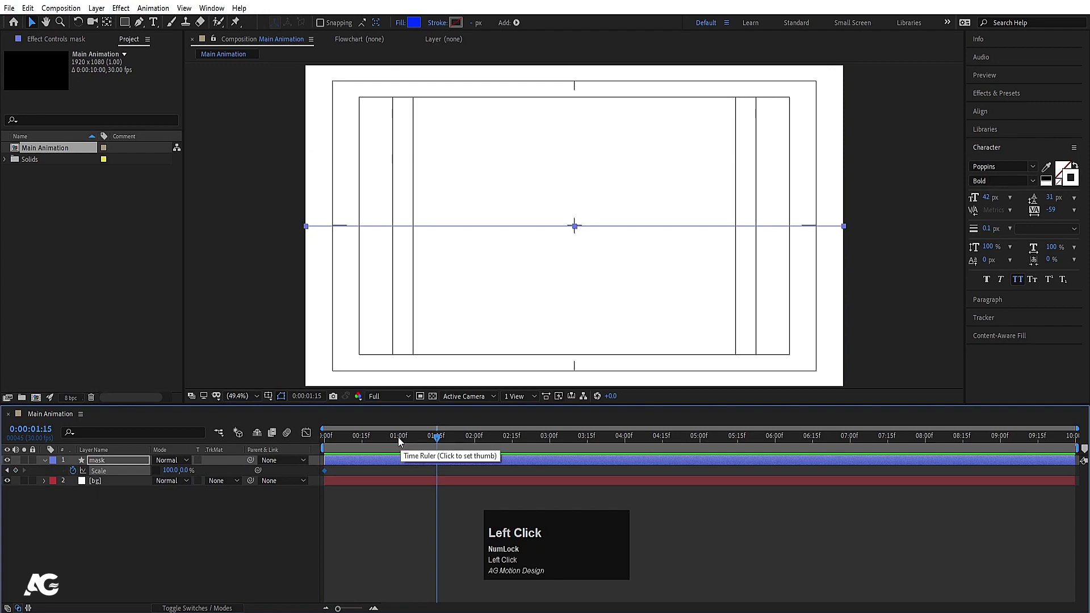
{"action": "left_click", "coordinate": [187, 470]}
{"action": "type", "text": "10"}
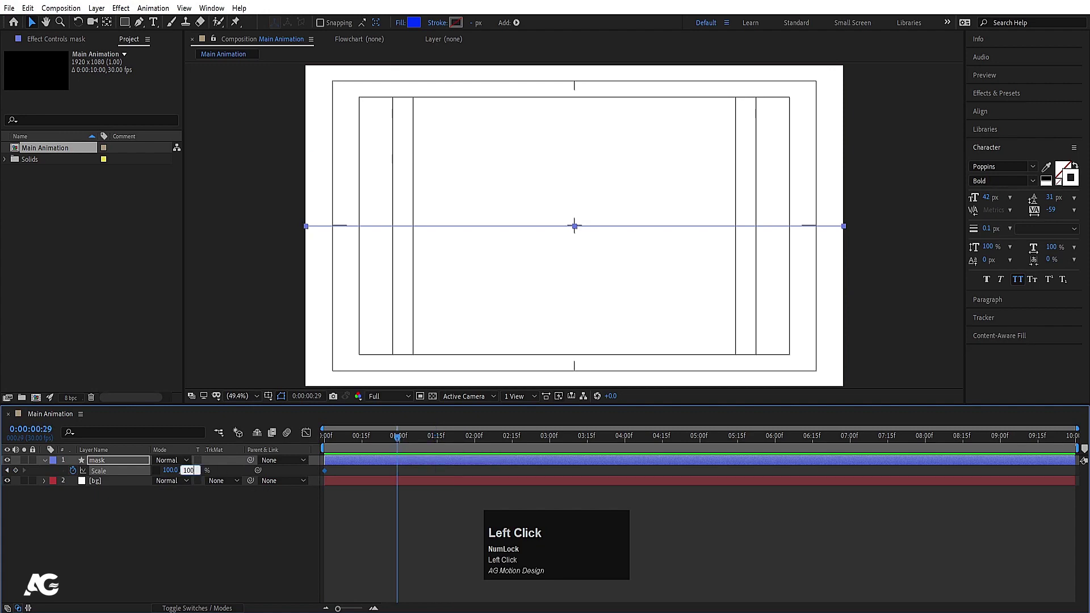
{"action": "type", "text": "0"}
{"action": "key", "text": "Return"}
Step: Apply Easy Ease to both Scale keyframes of the mask layer
{"action": "left_click_drag", "start_coordinate": [451, 516], "coordinate": [277, 433]}
{"action": "key", "text": "F9"}
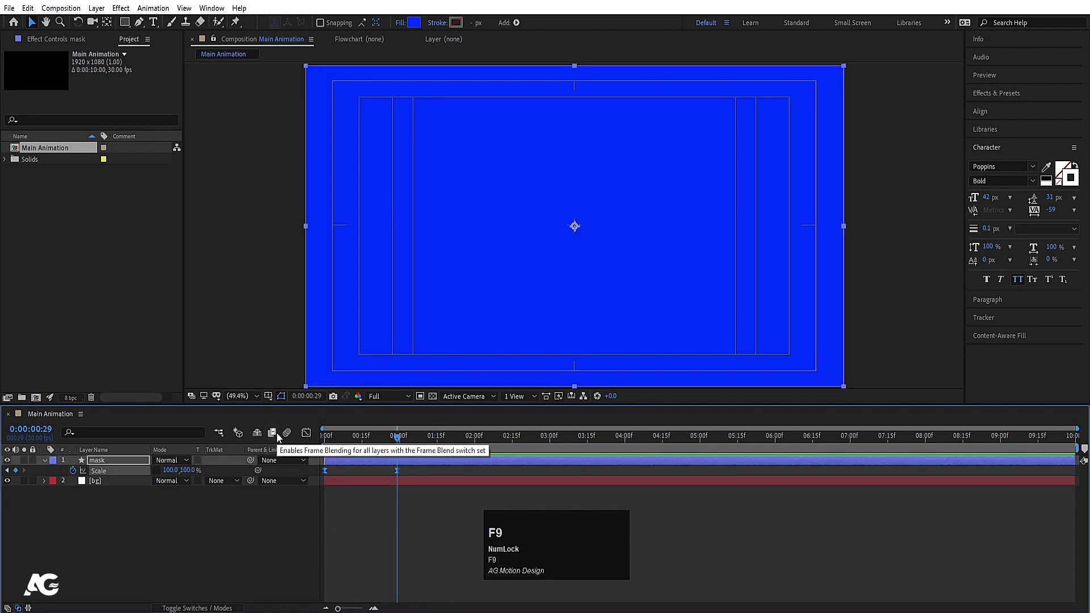
{"action": "left_click", "coordinate": [160, 538]}
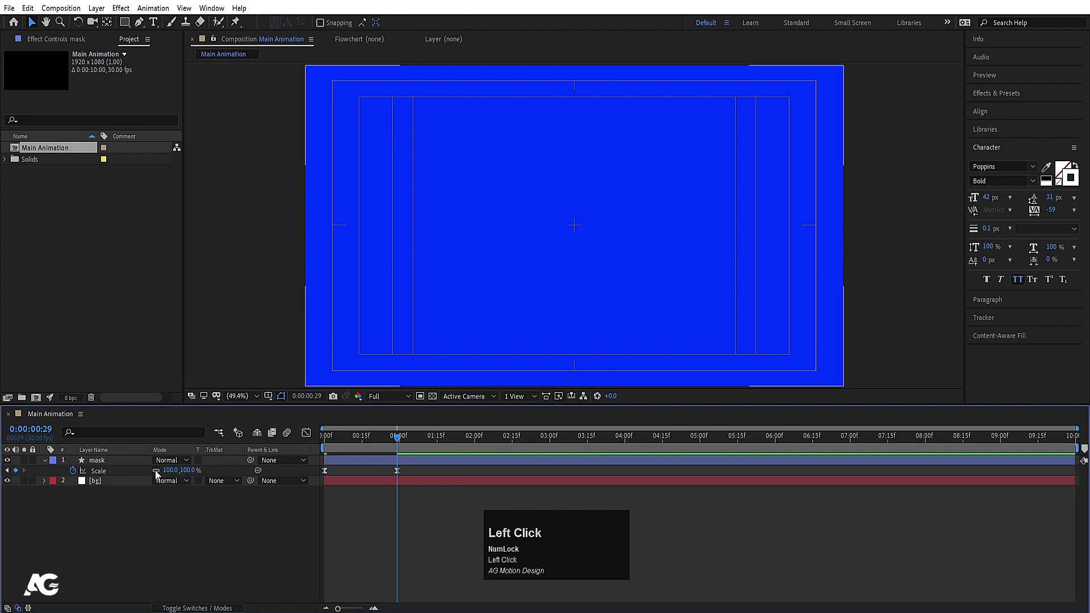
Step: Pull the Scale speed graph handles toward the middle for a sharp central peak, and preview the mask animation from the start
{"action": "left_click_drag", "start_coordinate": [419, 472], "coordinate": [299, 498]}
{"action": "left_click", "coordinate": [306, 433]}
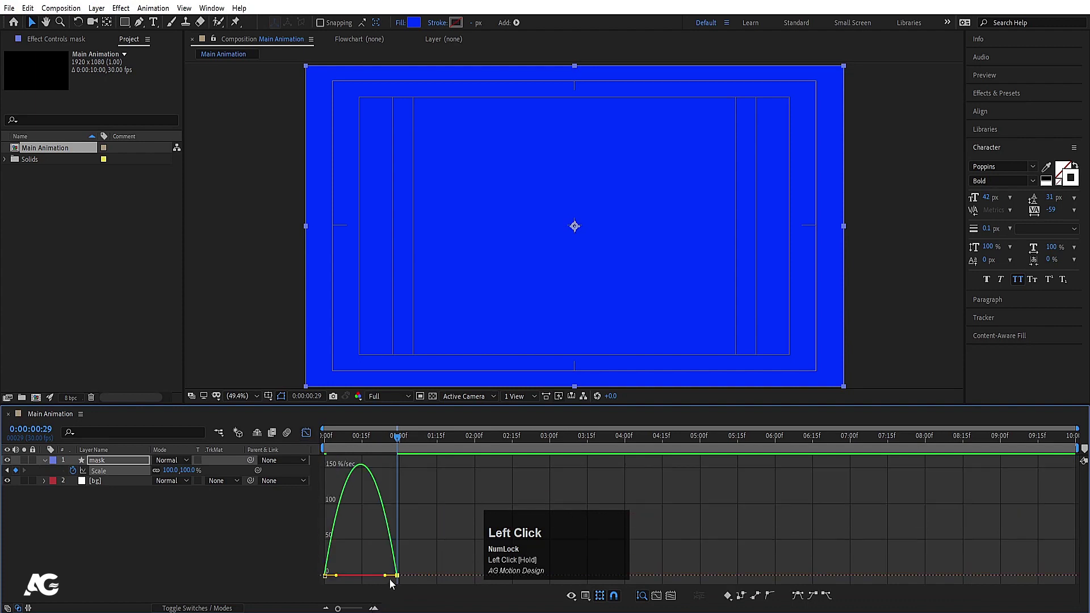
{"action": "mouse_move", "coordinate": [387, 576]}
{"action": "left_mouse_down"}
{"action": "mouse_move", "coordinate": [346, 580]}
{"action": "mouse_move", "coordinate": [367, 579]}
{"action": "left_mouse_up"}
{"action": "left_click_drag", "start_coordinate": [342, 440], "coordinate": [317, 441]}
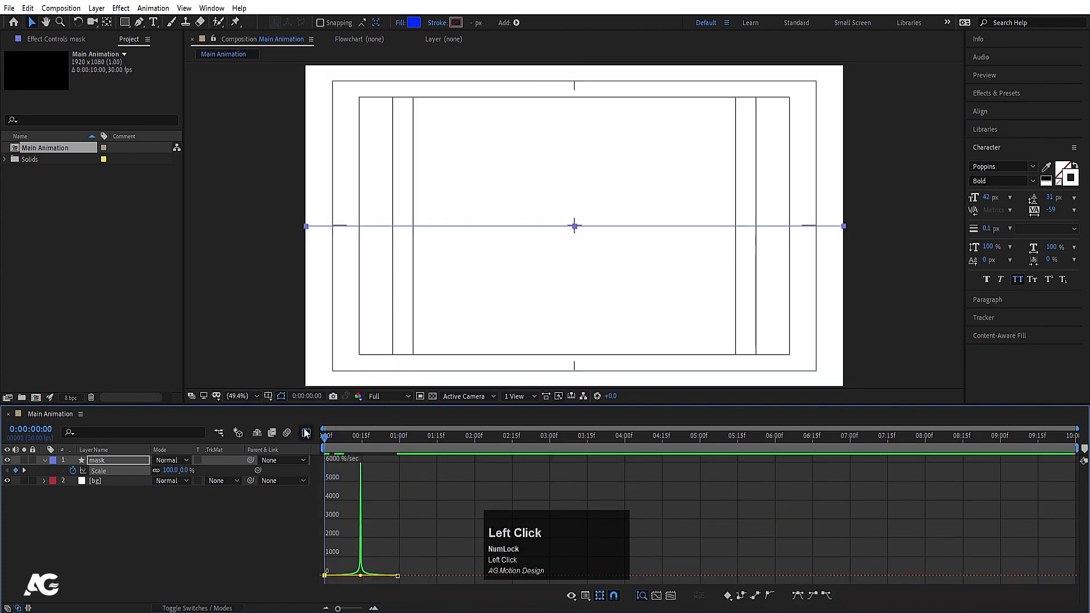
{"action": "left_click", "coordinate": [306, 433]}
{"action": "key", "text": "space"}
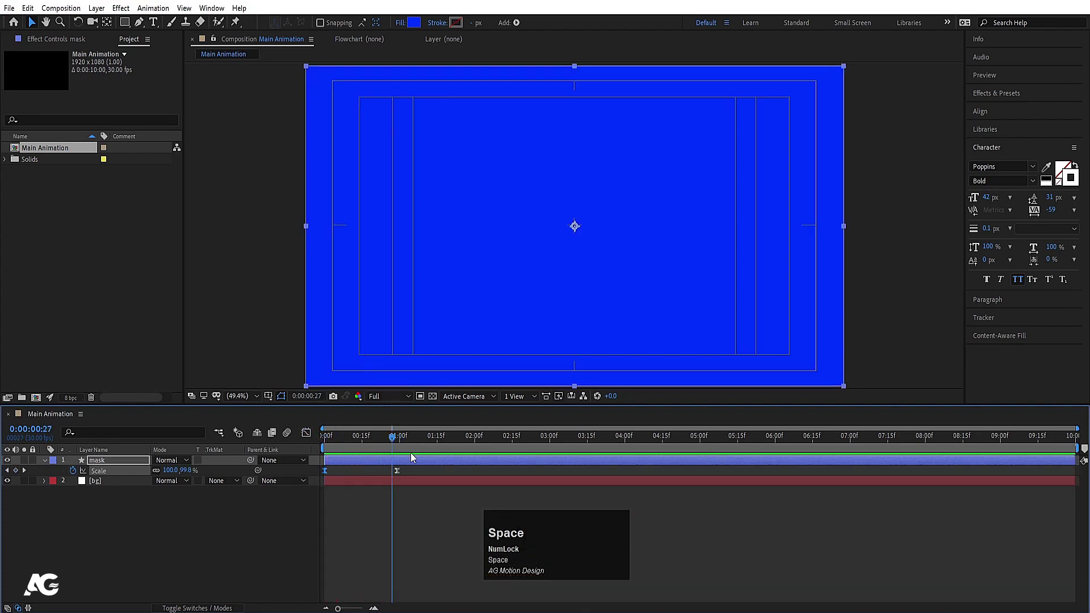
{"action": "left_click", "coordinate": [250, 531]}
Step: Set the bg layer's track matte to Alpha Matte "mask" and preview the background reveal
{"action": "left_click", "coordinate": [119, 483]}
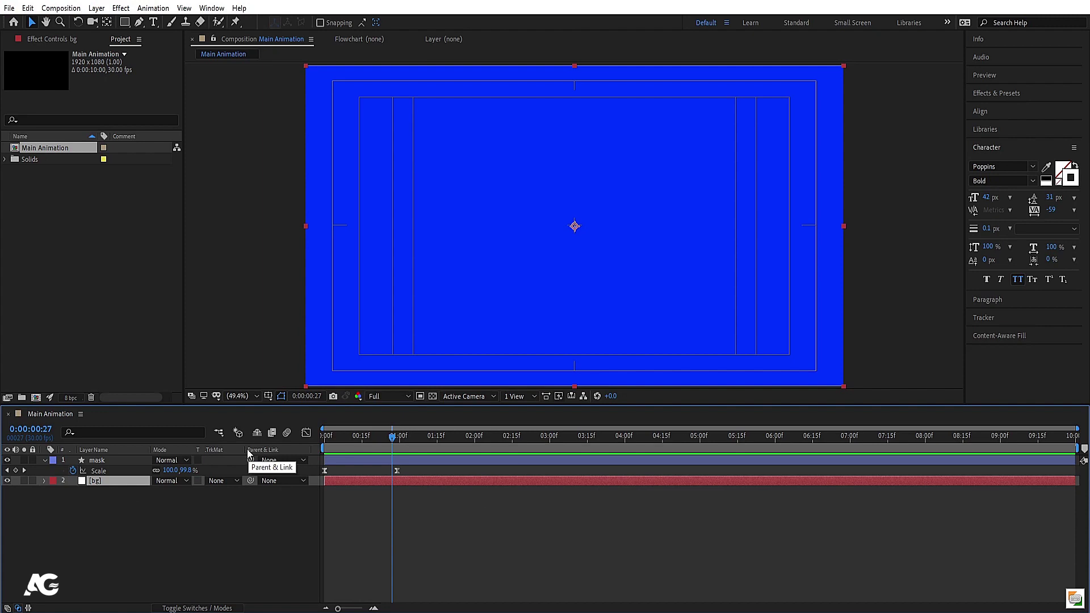
{"action": "key", "text": "F4"}
{"action": "key", "text": "F4"}
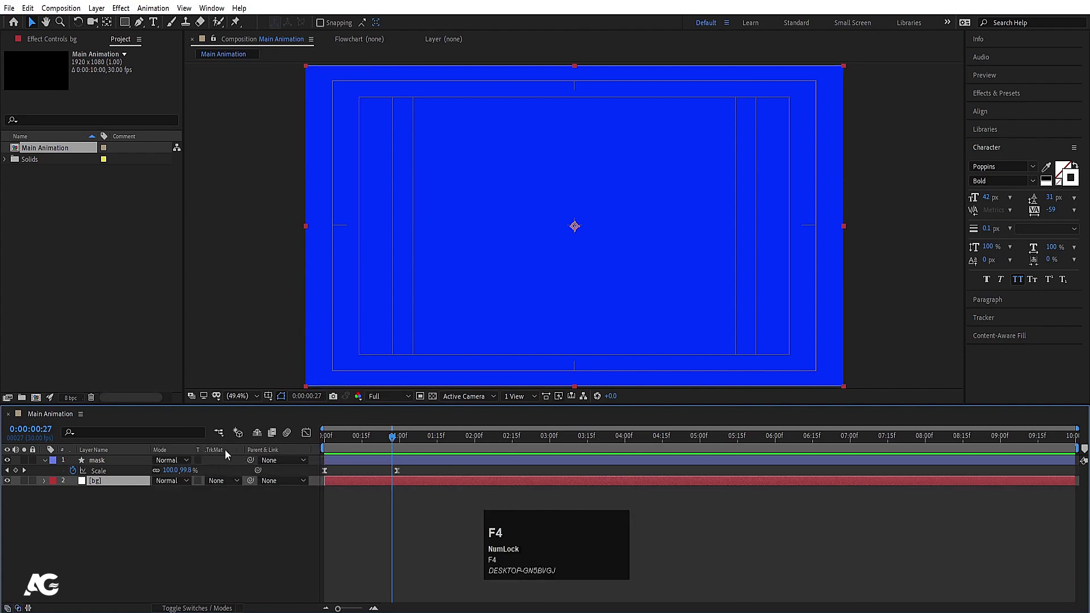
{"action": "left_click", "coordinate": [222, 481]}
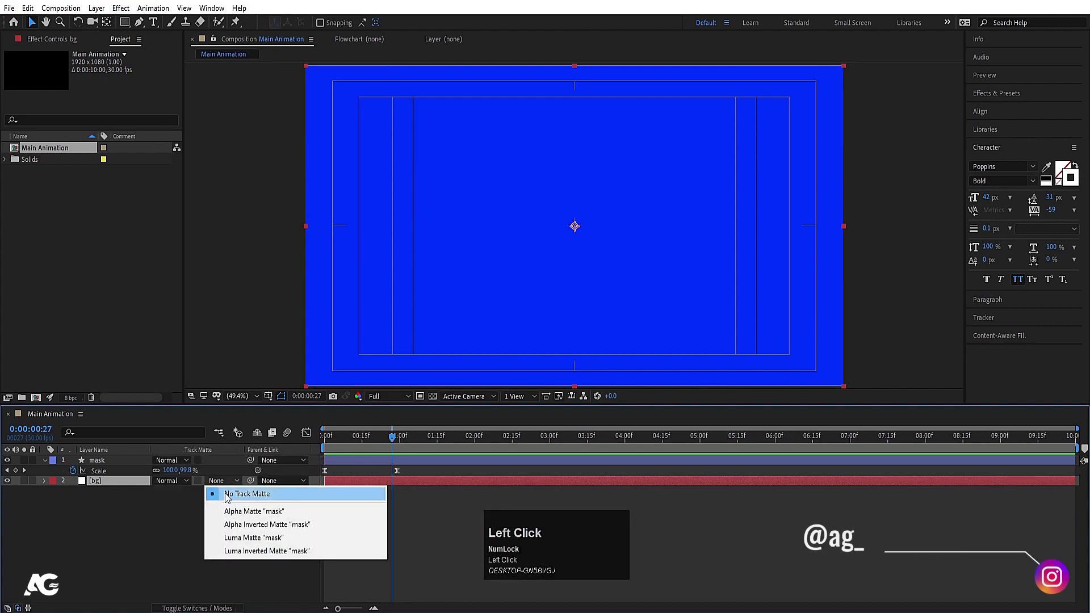
{"action": "left_click", "coordinate": [242, 512]}
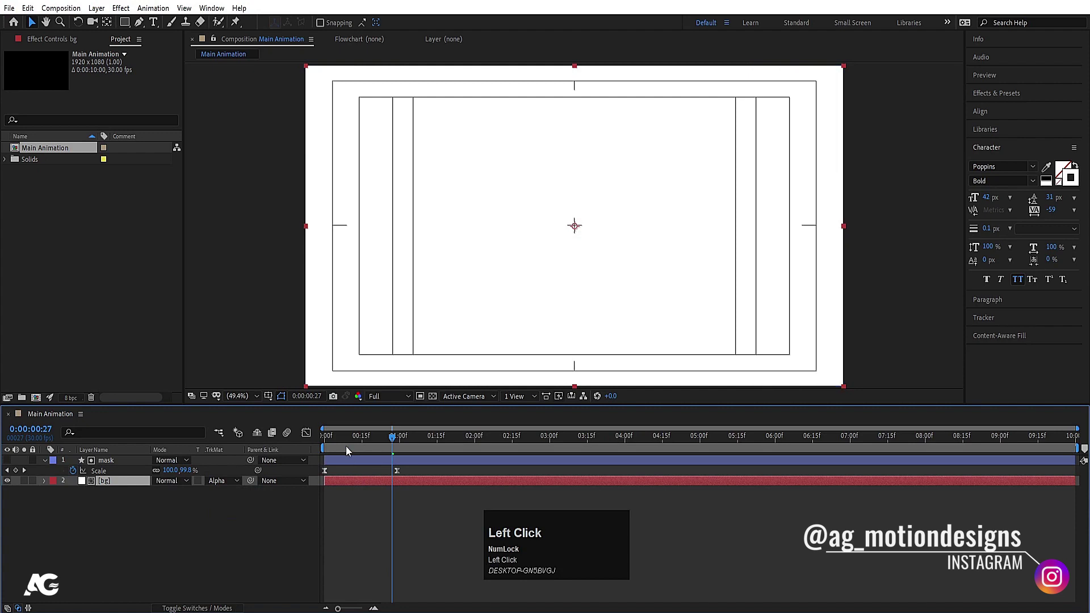
{"action": "key", "text": "space"}
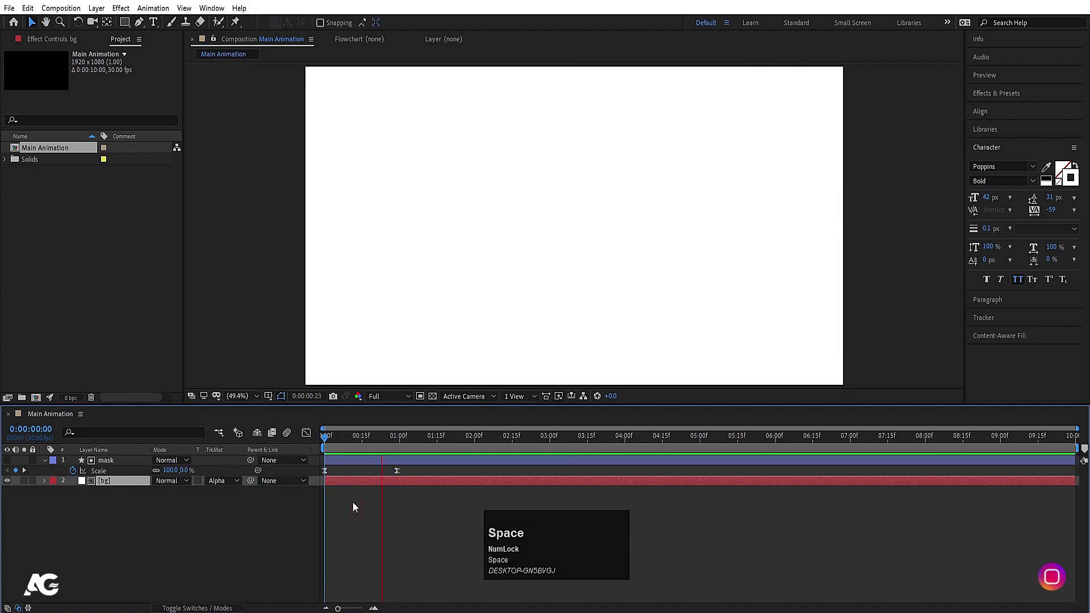
{"action": "left_click", "coordinate": [286, 435]}
{"action": "key", "text": "space"}
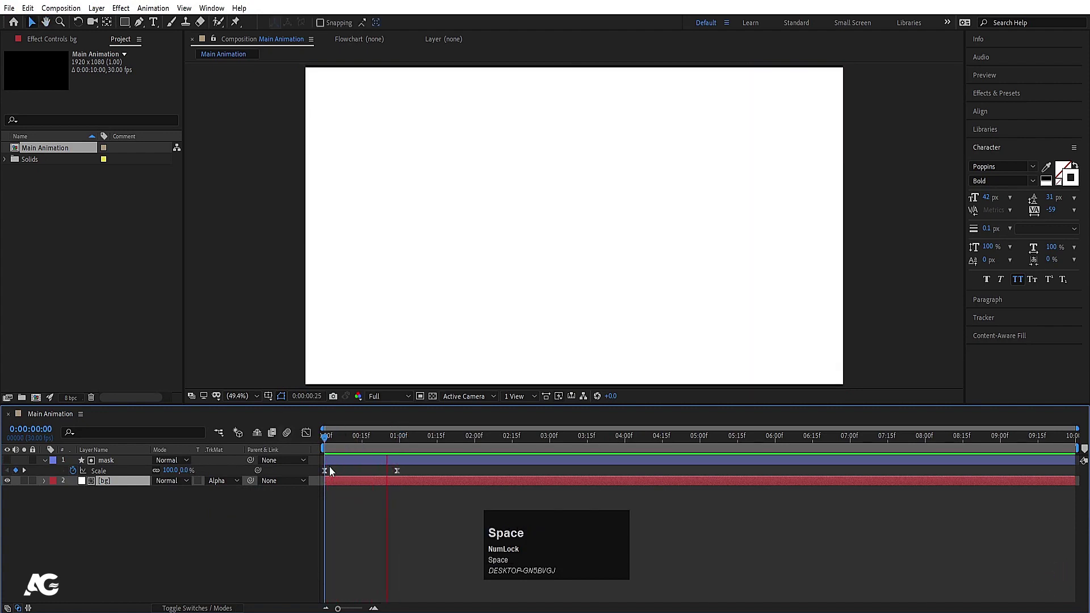
{"action": "left_click", "coordinate": [162, 524]}
Step: Apply the 4-Color Gradient effect to the bg layer and preview the result
{"action": "left_click", "coordinate": [113, 482]}
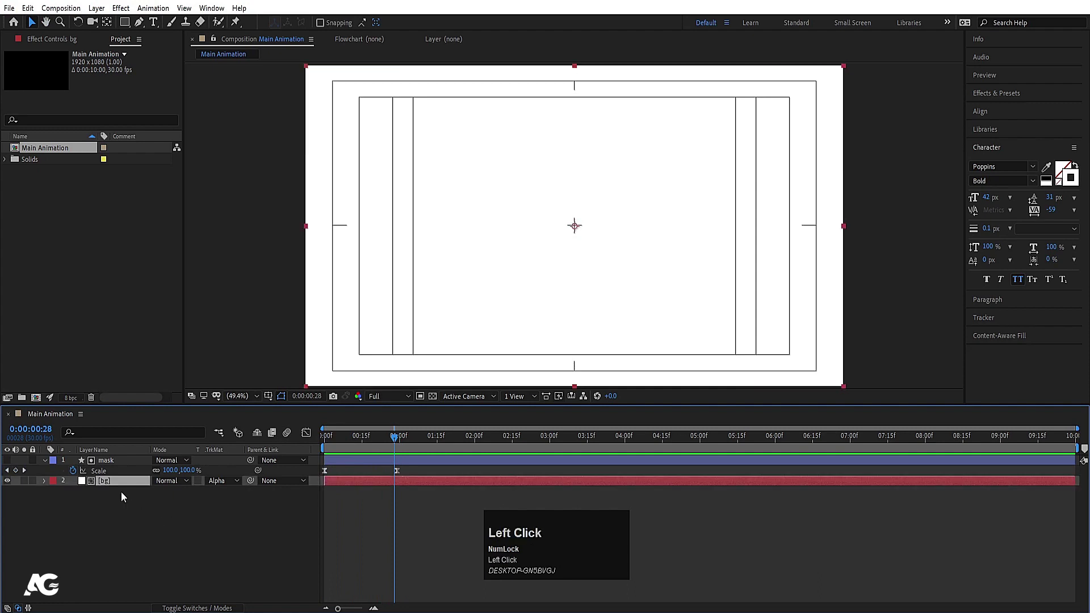
{"action": "left_click", "coordinate": [993, 93]}
{"action": "left_click", "coordinate": [1002, 108]}
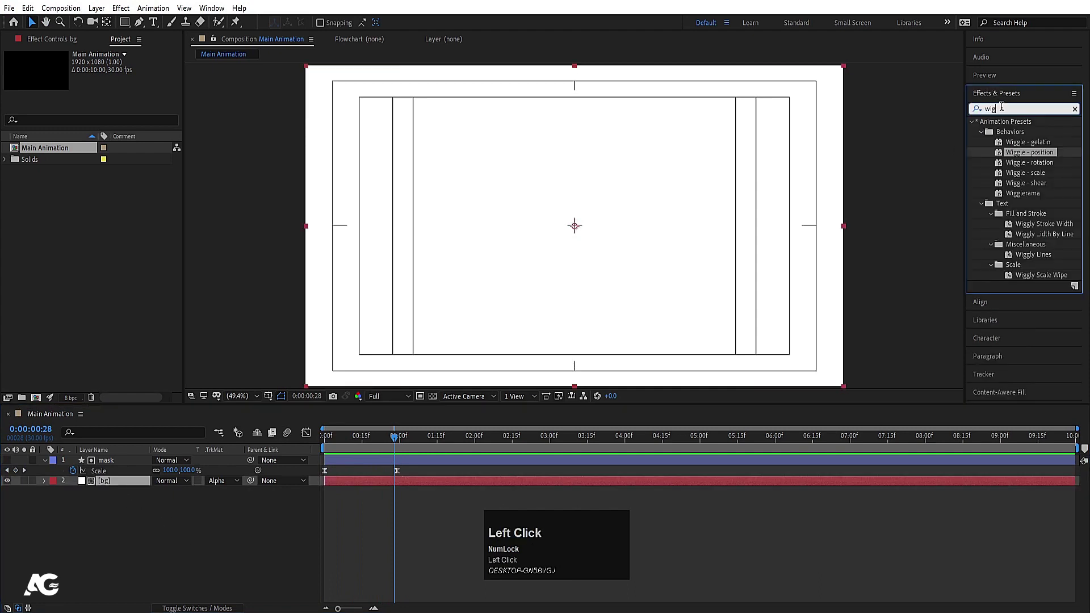
{"action": "key", "text": "ctrl+a"}
{"action": "type", "text": "4"}
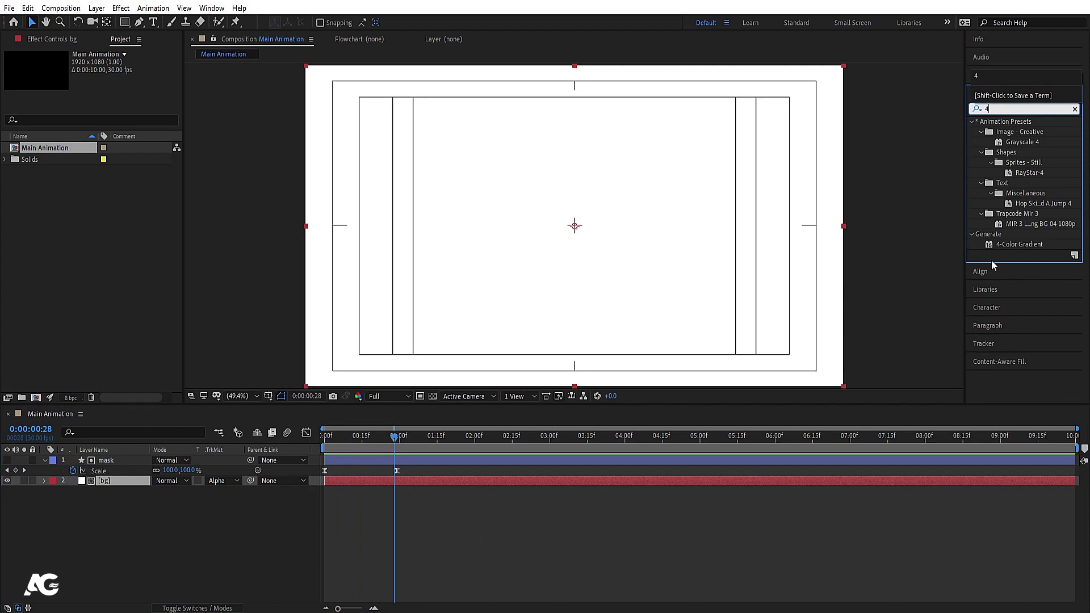
{"action": "left_click", "coordinate": [1004, 247]}
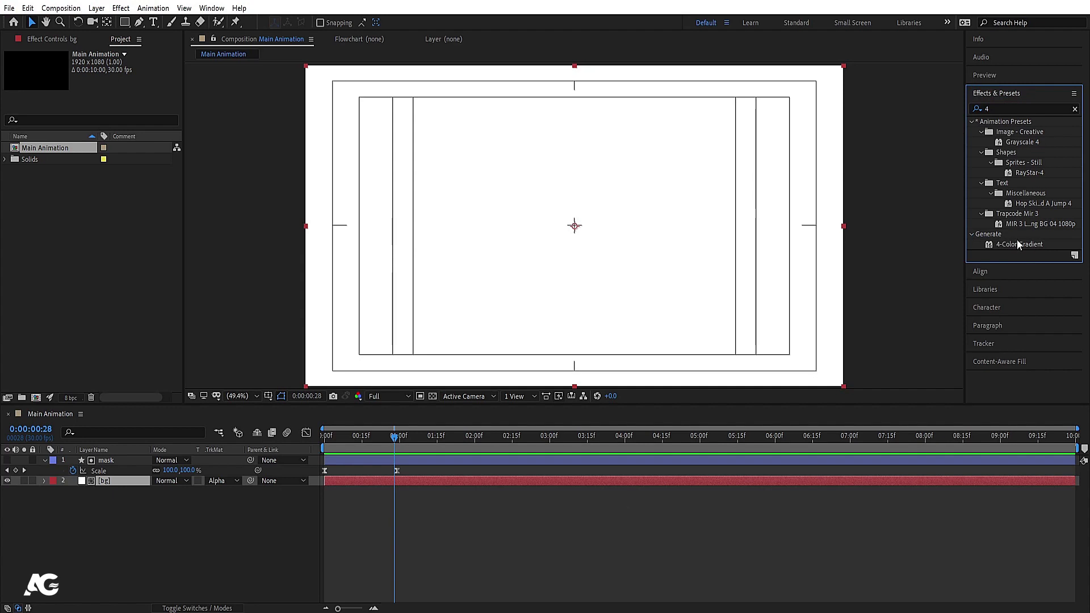
{"action": "double_click", "coordinate": [1021, 244]}
{"action": "key", "text": "space"}
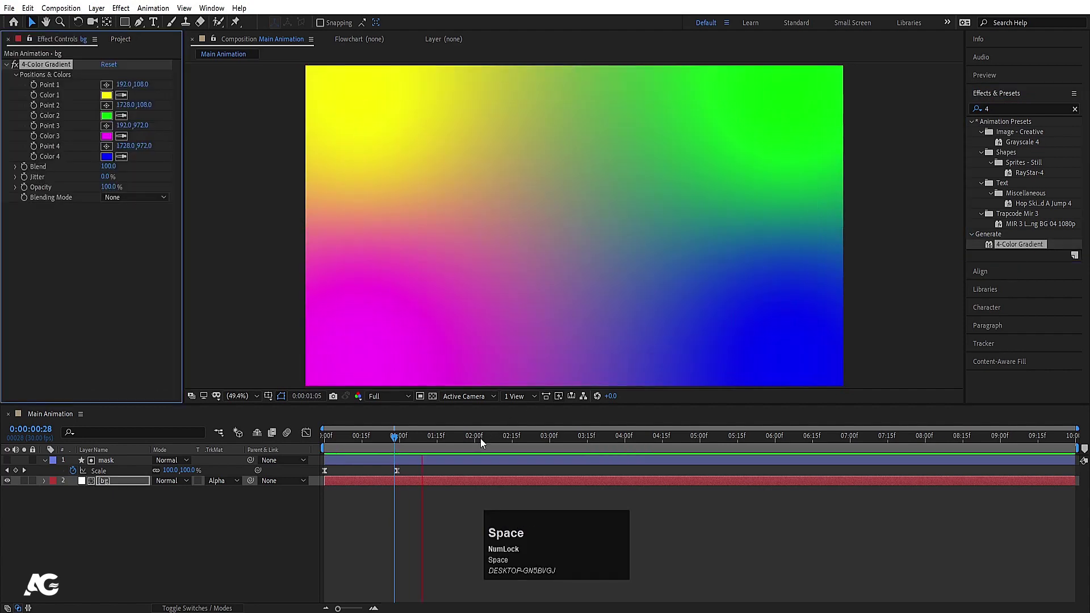
{"action": "key", "text": "space"}
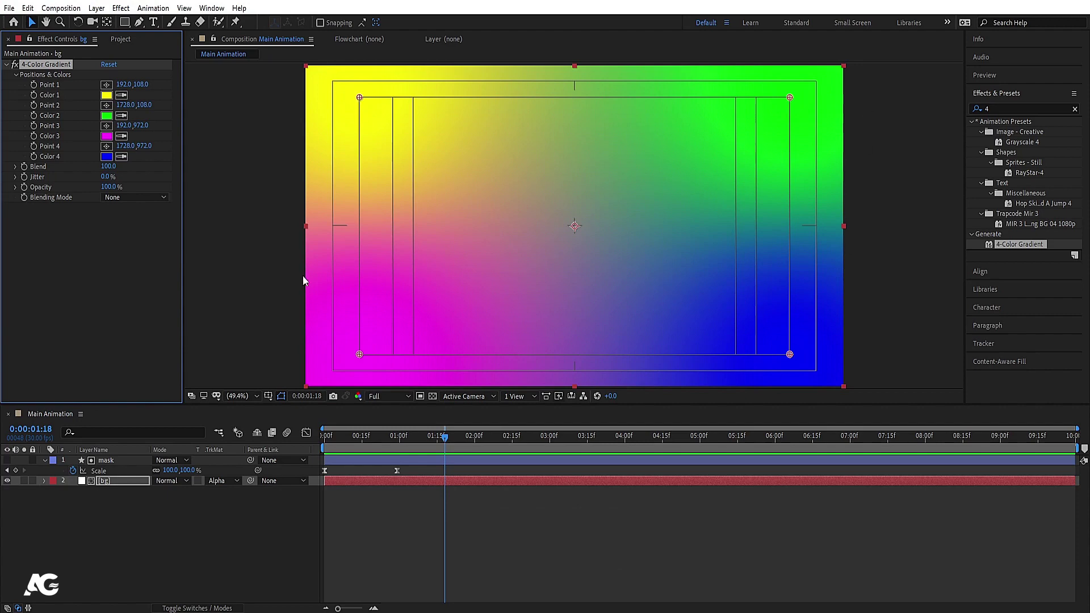
{"action": "key", "text": "Num_Lock"}
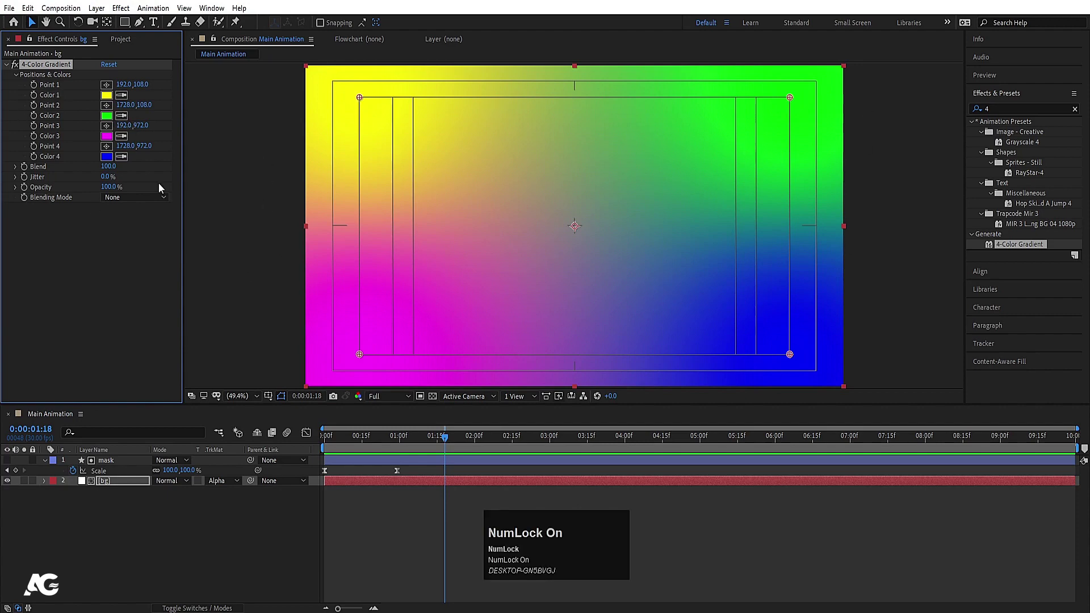
Step: Add keyframes for gradient Points 1 to 4 at 0:00:00:00, reveal them in the timeline, and preview the reveal
{"action": "left_click_drag", "start_coordinate": [390, 447], "coordinate": [327, 437]}
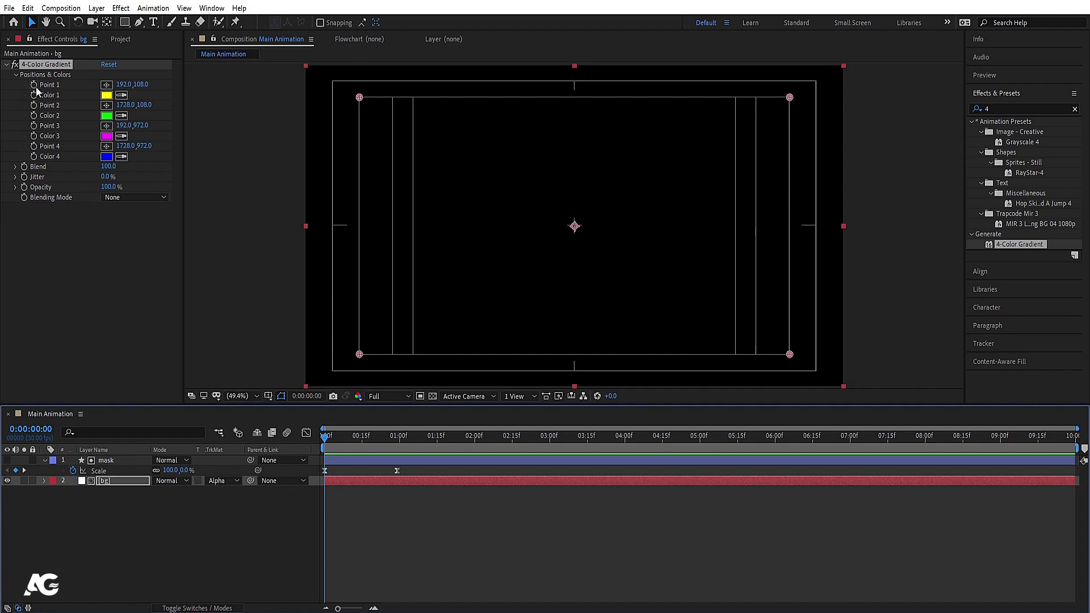
{"action": "left_click", "coordinate": [35, 92]}
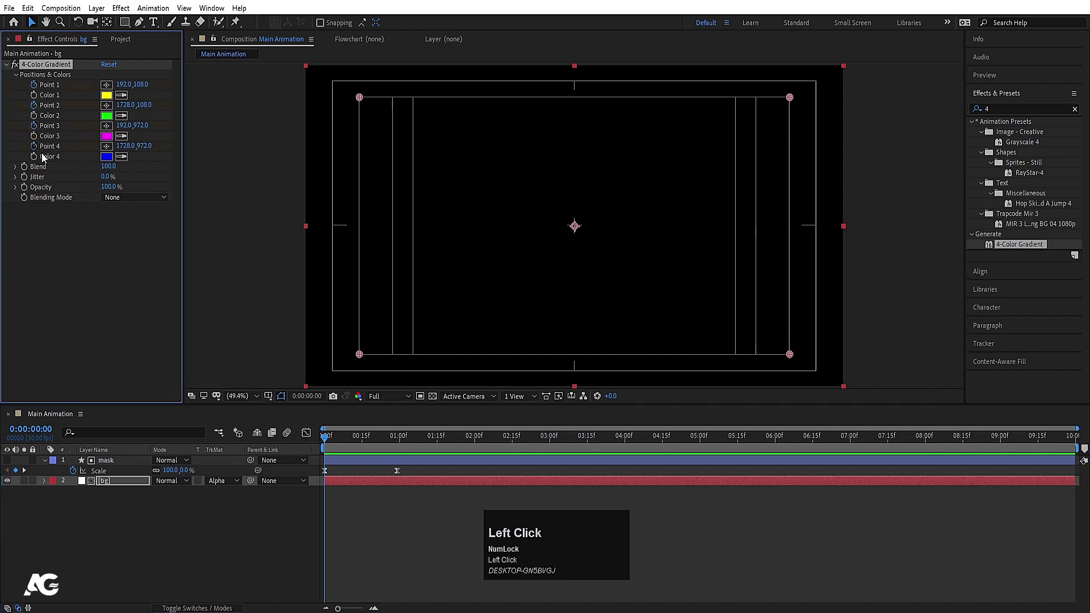
{"action": "key", "text": "u"}
{"action": "key", "text": "space"}
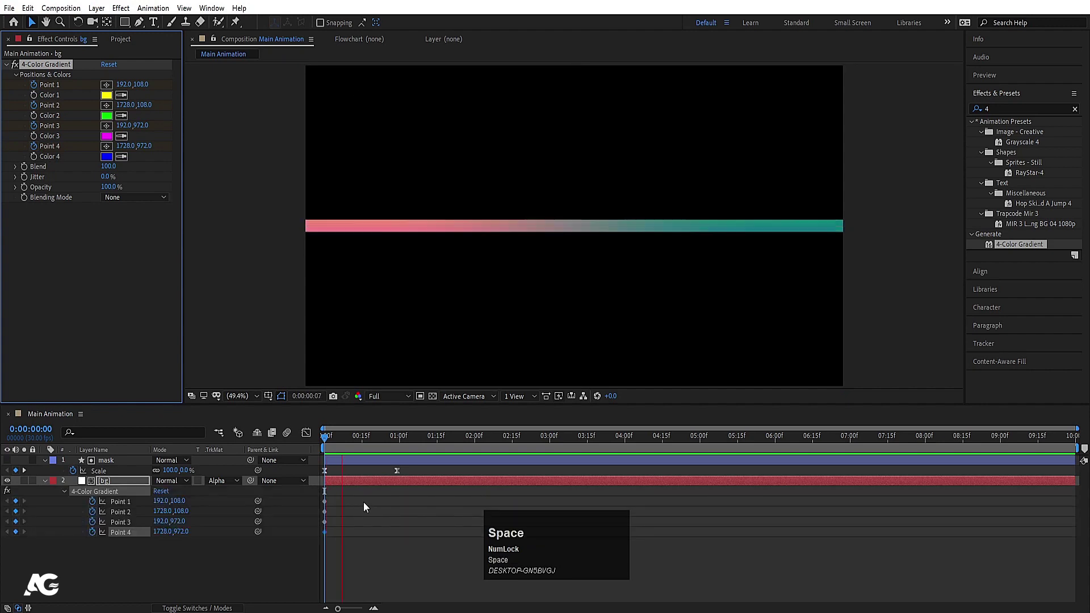
{"action": "key", "text": "space"}
{"action": "left_click", "coordinate": [397, 441]}
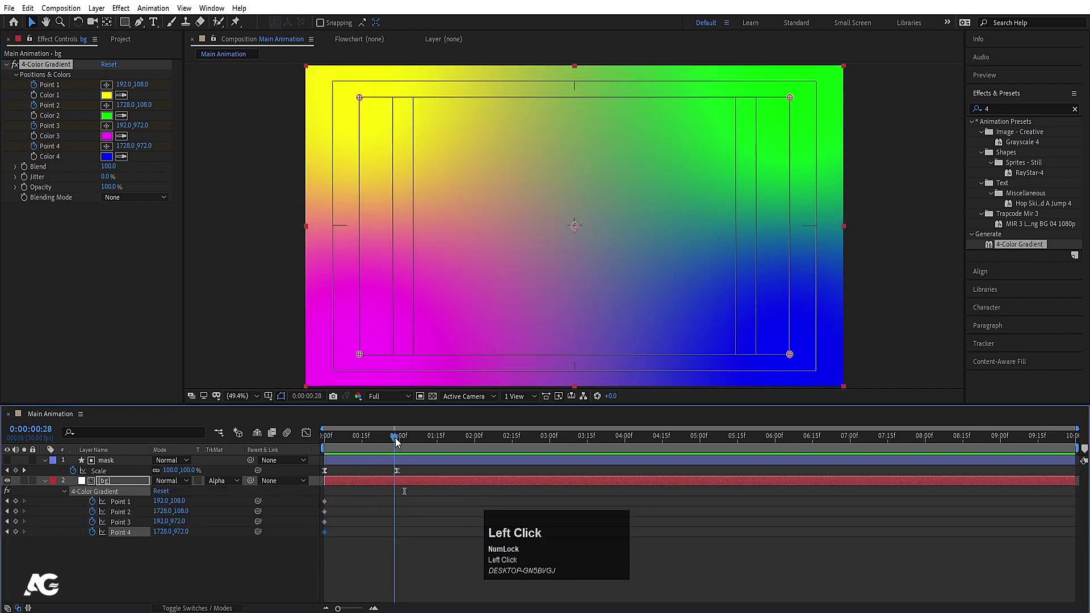
{"action": "left_click", "coordinate": [394, 506]}
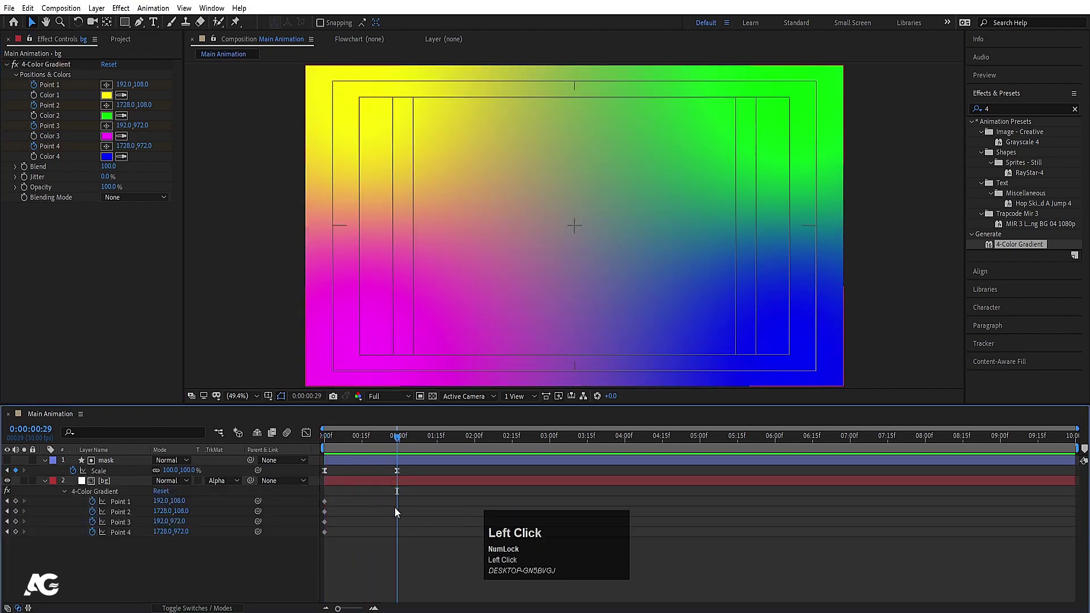
{"action": "left_click", "coordinate": [369, 480]}
{"action": "left_click", "coordinate": [127, 503]}
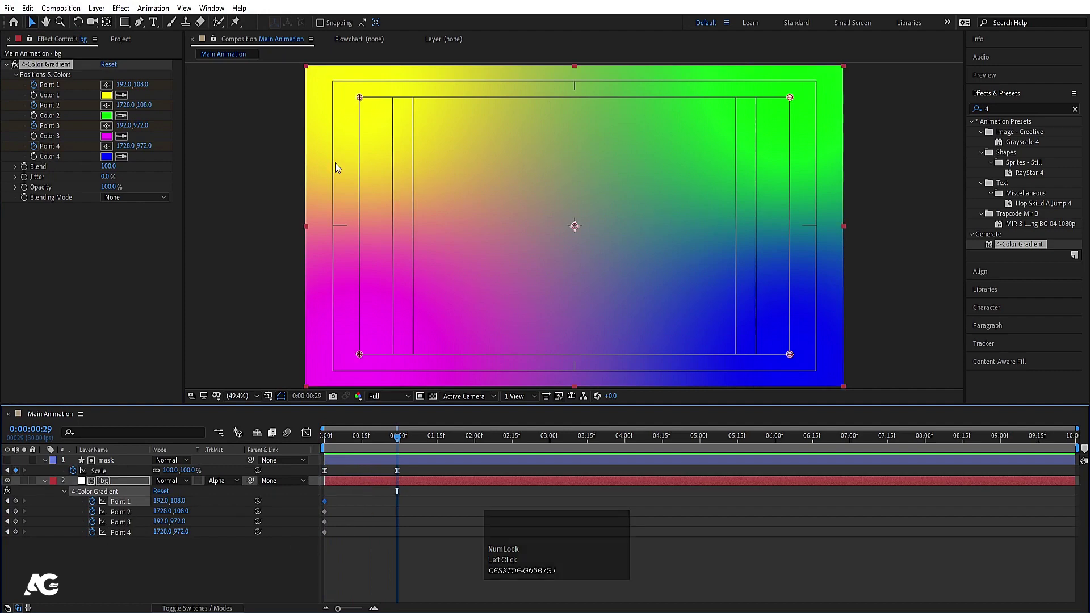
{"action": "mouse_move", "coordinate": [362, 100]}
{"action": "left_mouse_down"}
{"action": "mouse_move", "coordinate": [406, 100]}
{"action": "mouse_move", "coordinate": [366, 108]}
{"action": "left_mouse_up"}
{"action": "key", "text": "ctrl+z"}
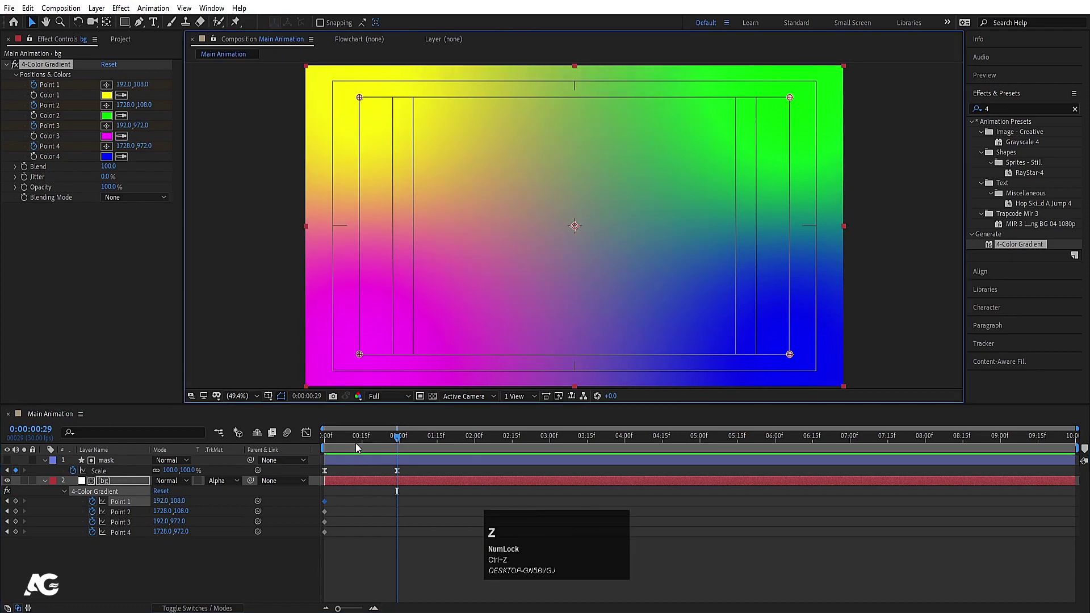
{"action": "left_click_drag", "start_coordinate": [355, 439], "coordinate": [301, 448]}
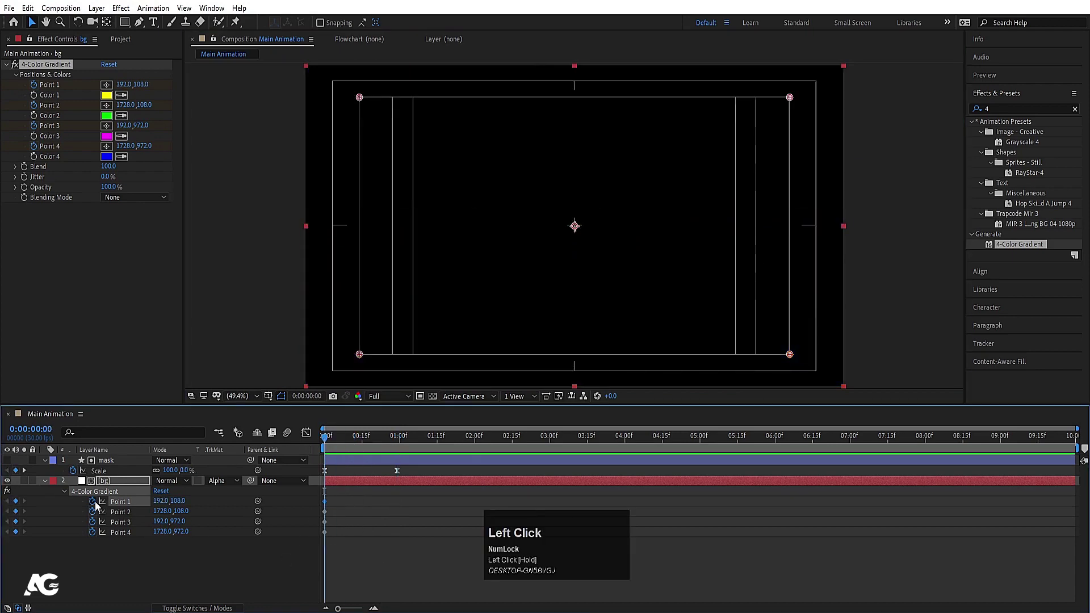
{"action": "left_click", "coordinate": [125, 531]}
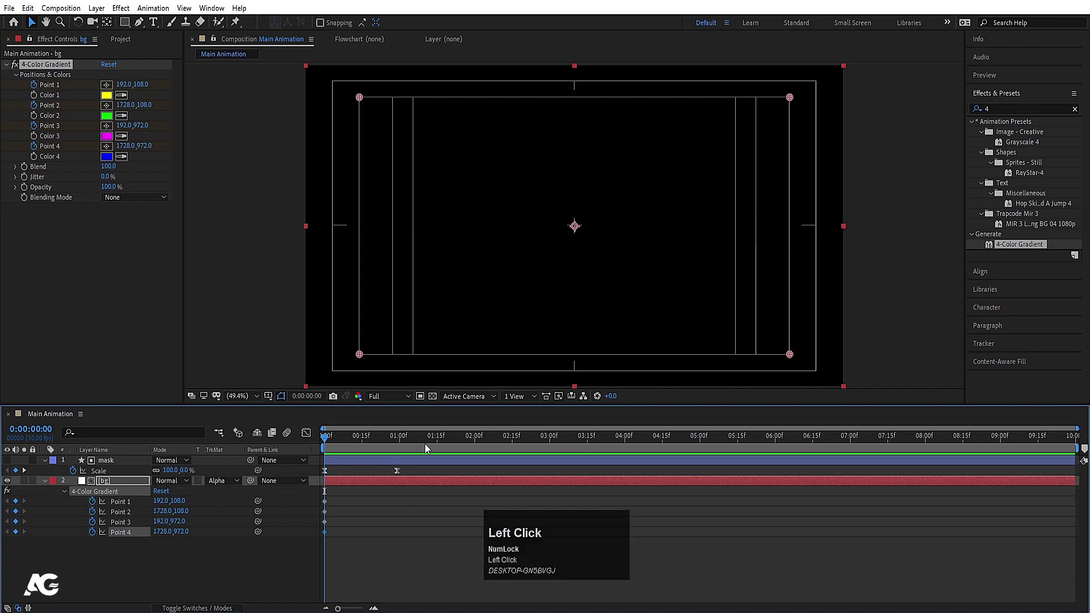
Step: At 0:00:00:28, move all four gradient points one corner clockwise, placing Point 1 at about 1803, 72 and Point 4 at about 152, 1015
{"action": "left_click", "coordinate": [397, 439]}
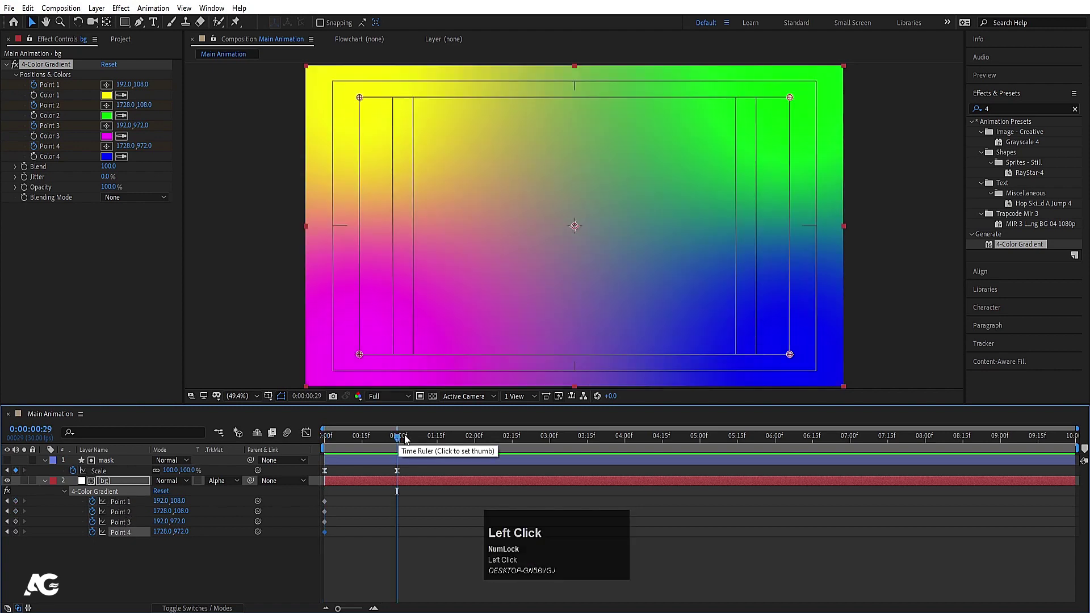
{"action": "key", "text": "Page_Up"}
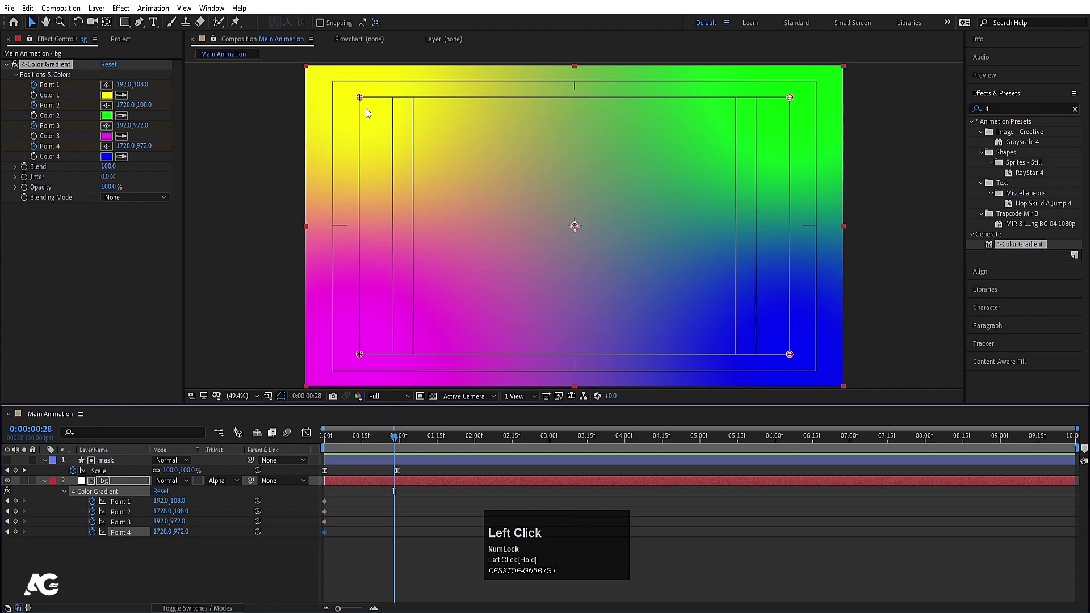
{"action": "left_click_drag", "start_coordinate": [360, 98], "coordinate": [338, 88]}
Step: Move the four gradient points another corner clockwise at 0:00:02:00 and again at 0:00:03:01
{"action": "left_click_drag", "start_coordinate": [483, 449], "coordinate": [474, 435]}
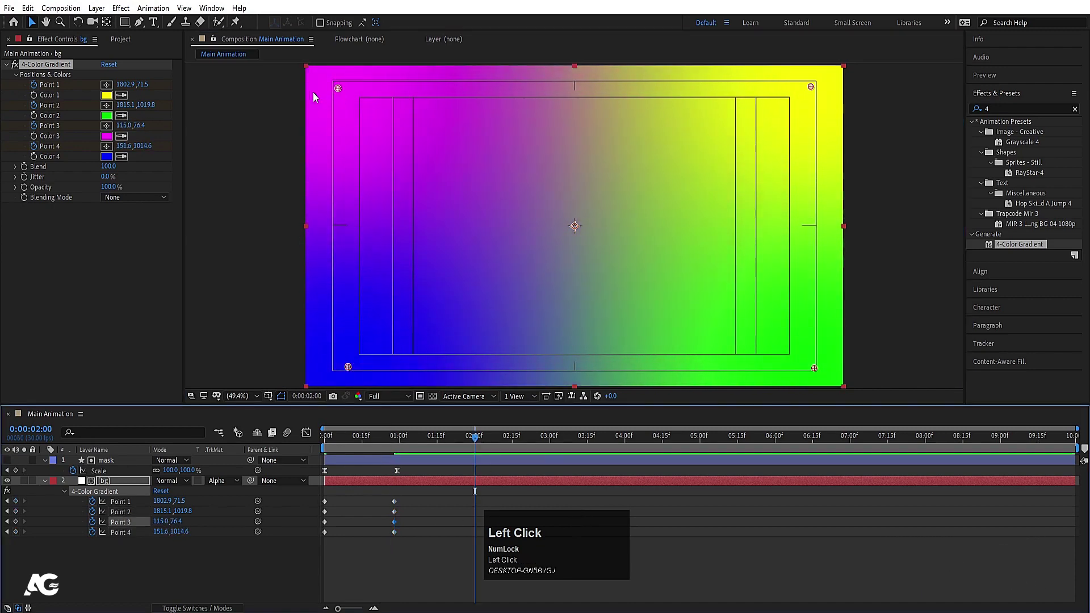
{"action": "mouse_move", "coordinate": [338, 89]}
{"action": "left_mouse_down"}
{"action": "mouse_move", "coordinate": [469, 101]}
{"action": "mouse_move", "coordinate": [777, 96]}
{"action": "mouse_move", "coordinate": [838, 311]}
{"action": "mouse_move", "coordinate": [822, 372]}
{"action": "mouse_move", "coordinate": [353, 366]}
{"action": "mouse_move", "coordinate": [326, 171]}
{"action": "mouse_move", "coordinate": [340, 90]}
{"action": "left_mouse_up"}
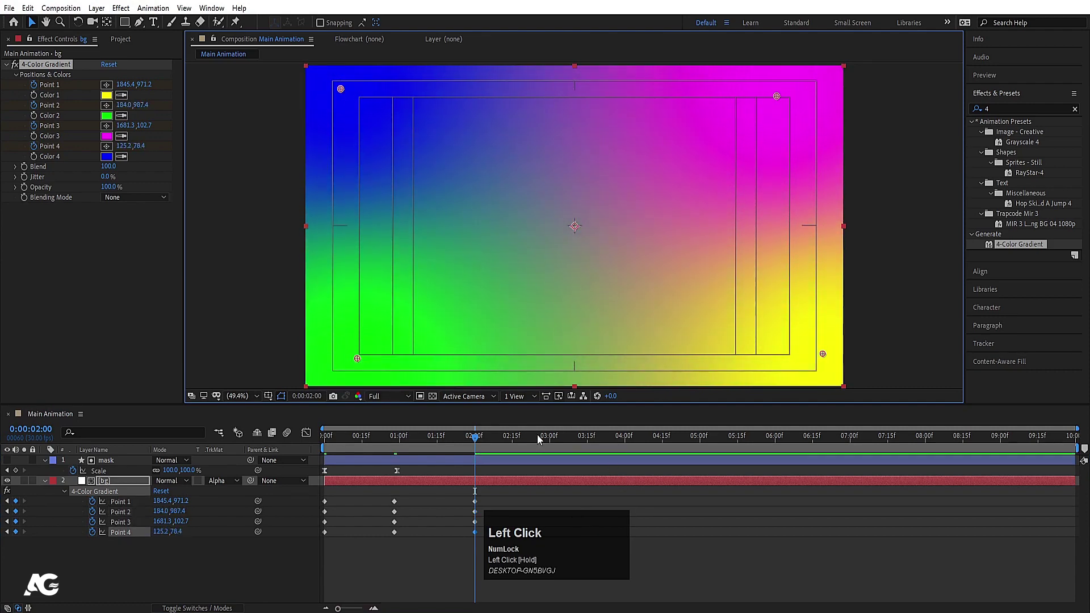
{"action": "left_click", "coordinate": [552, 438]}
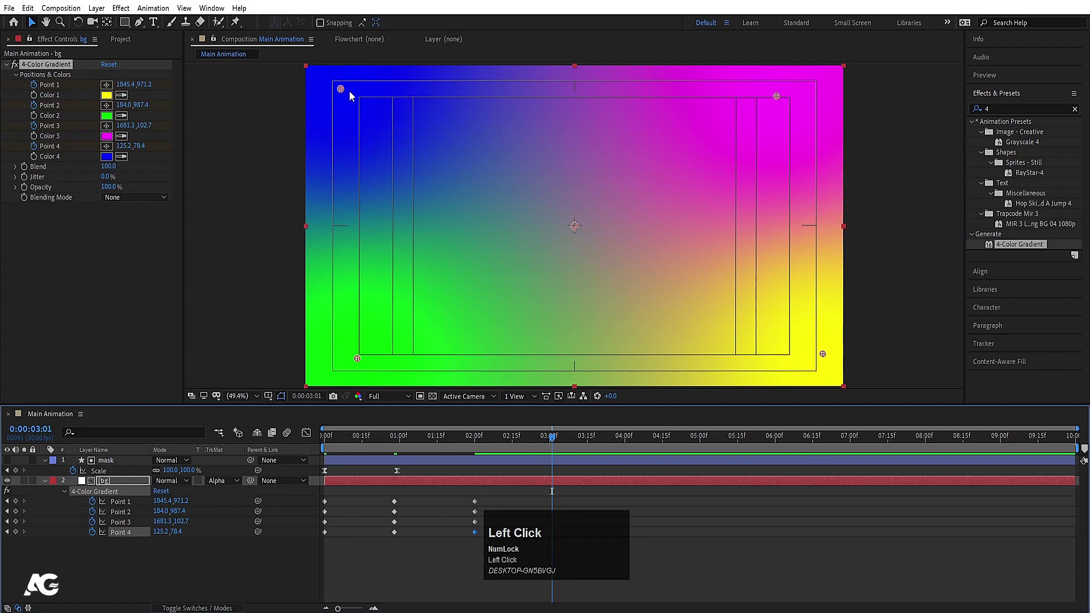
{"action": "mouse_move", "coordinate": [341, 89]}
{"action": "left_mouse_down"}
{"action": "mouse_move", "coordinate": [801, 90]}
{"action": "mouse_move", "coordinate": [788, 308]}
{"action": "mouse_move", "coordinate": [797, 383]}
{"action": "mouse_move", "coordinate": [807, 371]}
{"action": "mouse_move", "coordinate": [649, 356]}
{"action": "mouse_move", "coordinate": [356, 376]}
{"action": "mouse_move", "coordinate": [362, 332]}
{"action": "mouse_move", "coordinate": [333, 92]}
{"action": "left_mouse_up"}
Step: Copy the first keyframe of each gradient point, Points 1 to 4, to 0:00:03:29 to close the color loop
{"action": "left_click_drag", "start_coordinate": [361, 438], "coordinate": [622, 442]}
{"action": "left_click", "coordinate": [325, 502]}
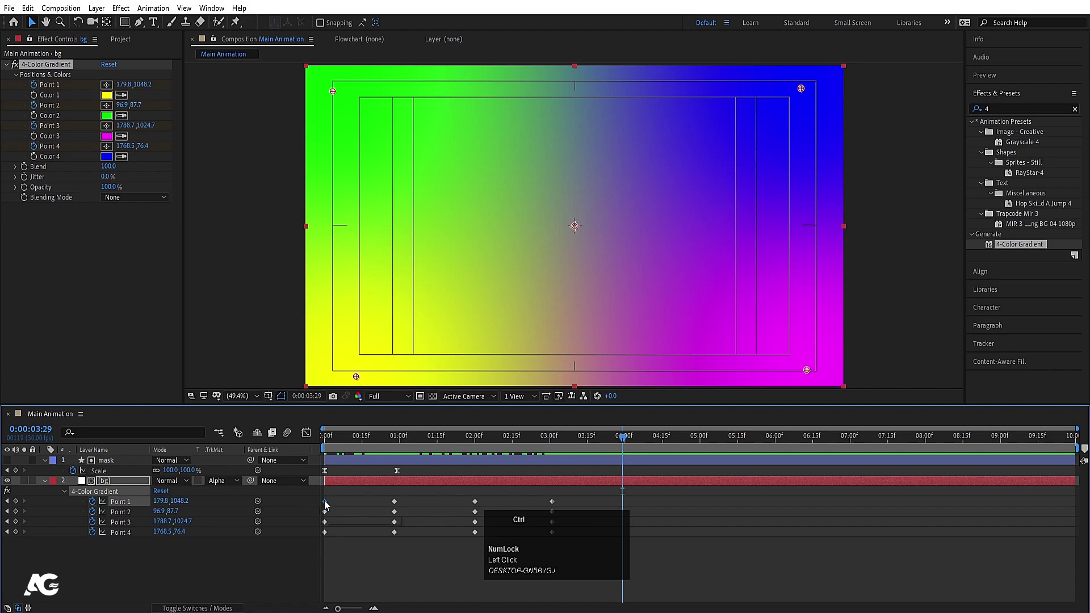
{"action": "key", "text": "ctrl+c"}
{"action": "key", "text": "ctrl+v"}
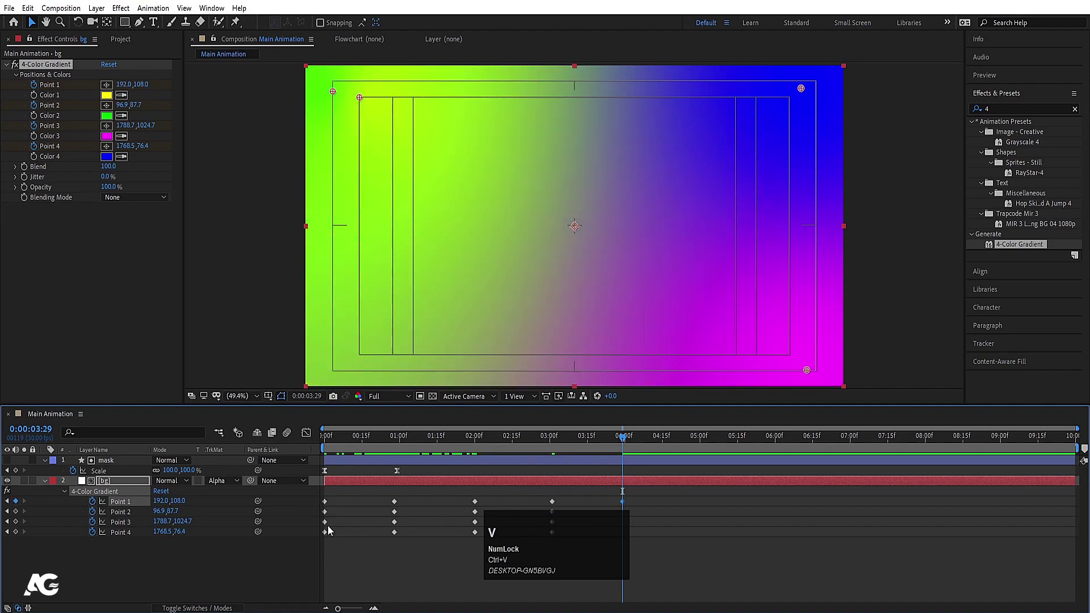
{"action": "left_click", "coordinate": [325, 511]}
{"action": "key", "text": "ctrl+c"}
{"action": "key", "text": "ctrl+v"}
{"action": "left_click", "coordinate": [325, 522]}
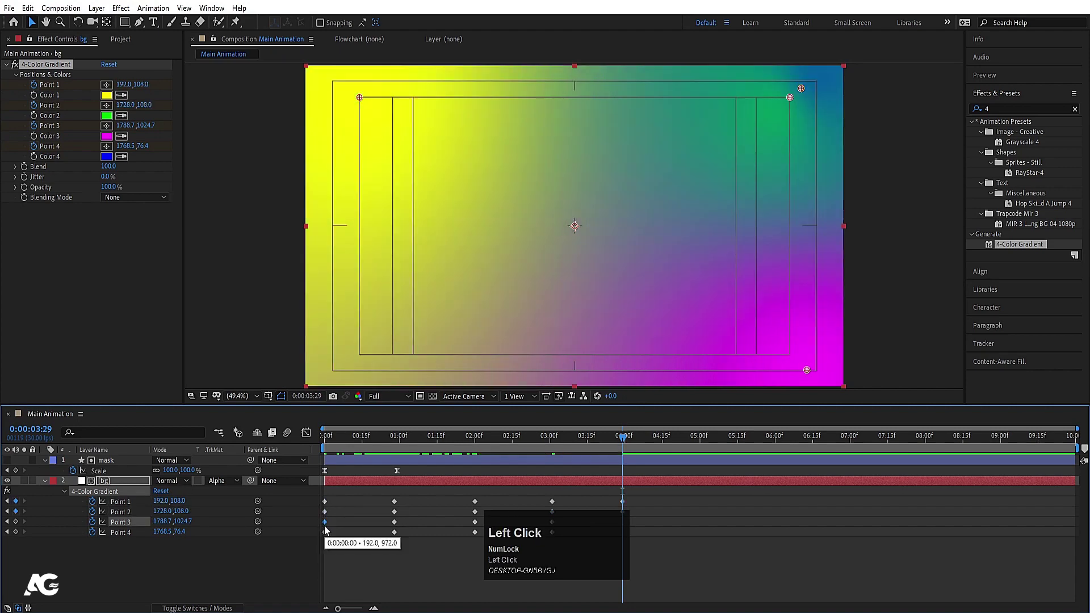
{"action": "key", "text": "ctrl+c"}
{"action": "key", "text": "ctrl+v"}
{"action": "left_click", "coordinate": [325, 533]}
{"action": "key", "text": "ctrl+c"}
{"action": "key", "text": "ctrl+v"}
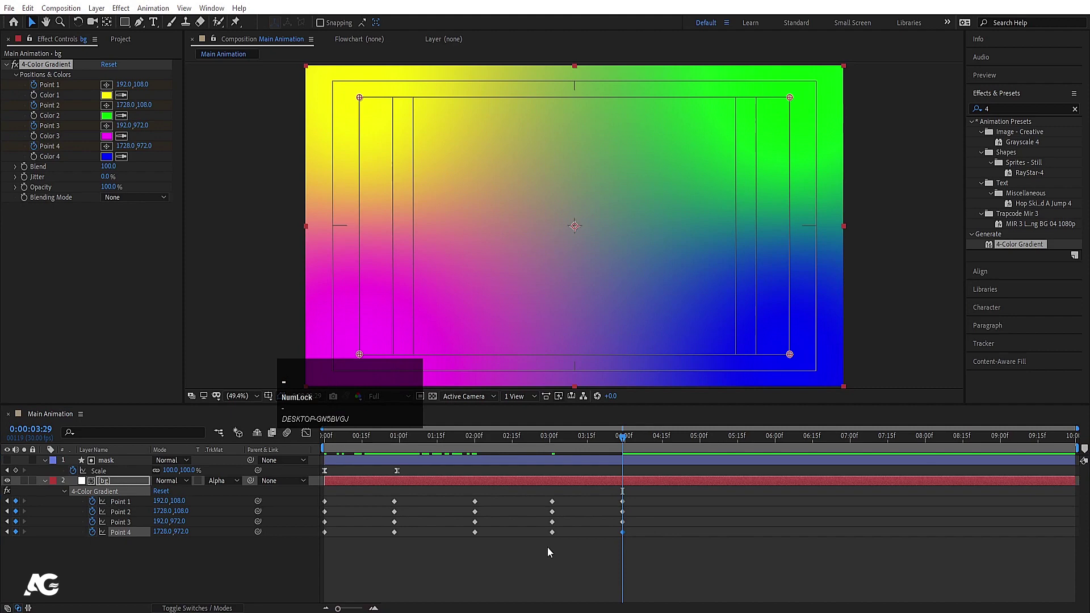
Step: Stretch all gradient point keyframes proportionally until the last ones sit at the composition's end, and preview from the start
{"action": "left_click_drag", "start_coordinate": [656, 559], "coordinate": [317, 496]}
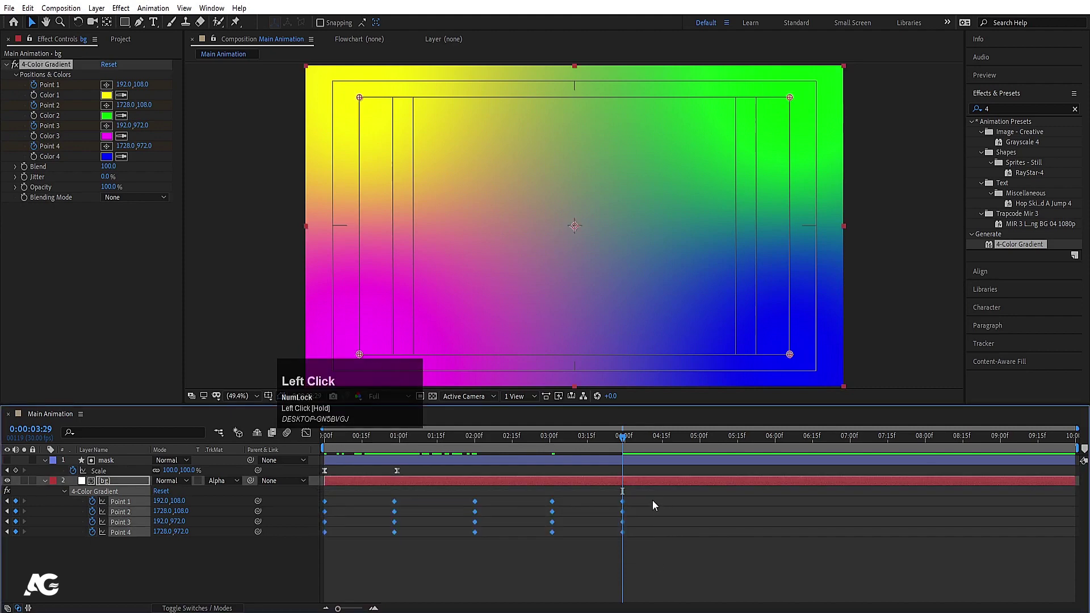
{"action": "left_click_drag", "start_coordinate": [622, 502], "coordinate": [1077, 551]}
{"action": "left_click_drag", "start_coordinate": [397, 436], "coordinate": [336, 483]}
{"action": "key", "text": "space"}
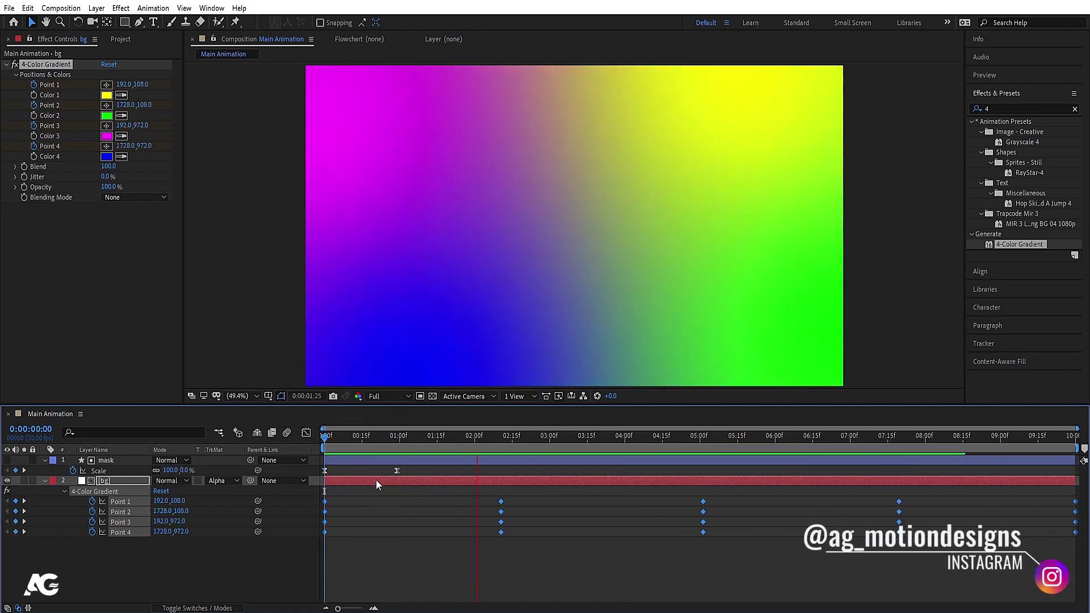
{"action": "key", "text": "space"}
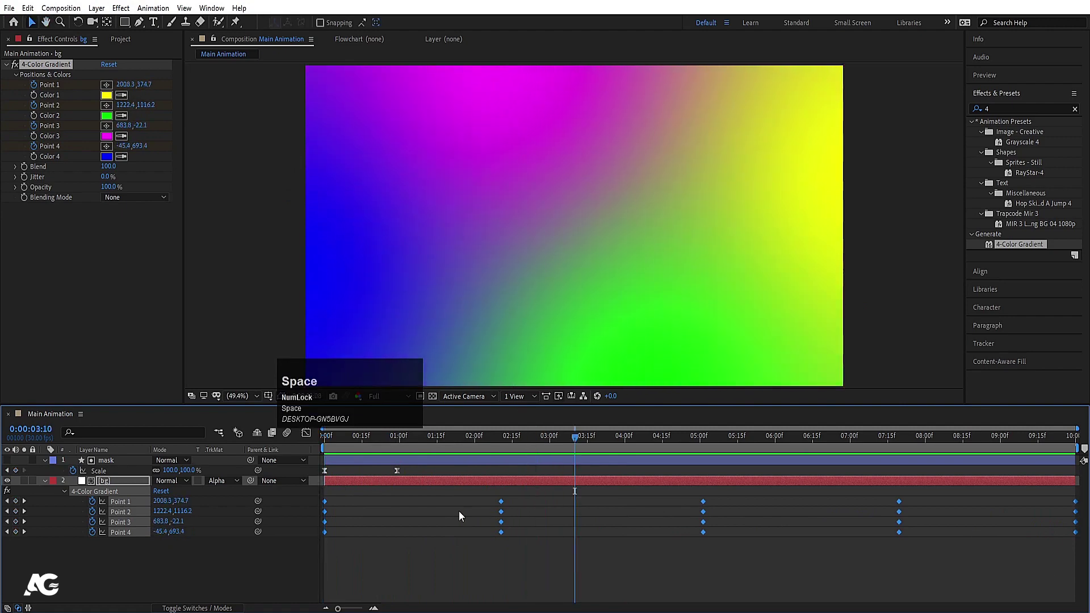
Step: Set Color 1 of the bg layer's 4-Color Gradient to violet 5A00FF
{"action": "left_click", "coordinate": [379, 512]}
{"action": "left_click", "coordinate": [134, 483]}
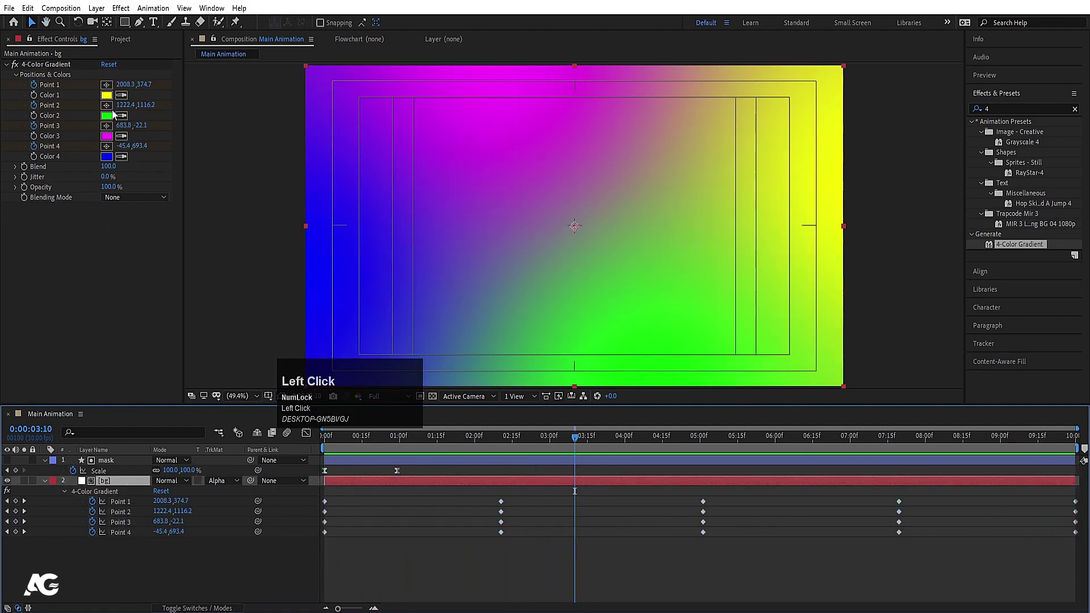
{"action": "left_click", "coordinate": [106, 96]}
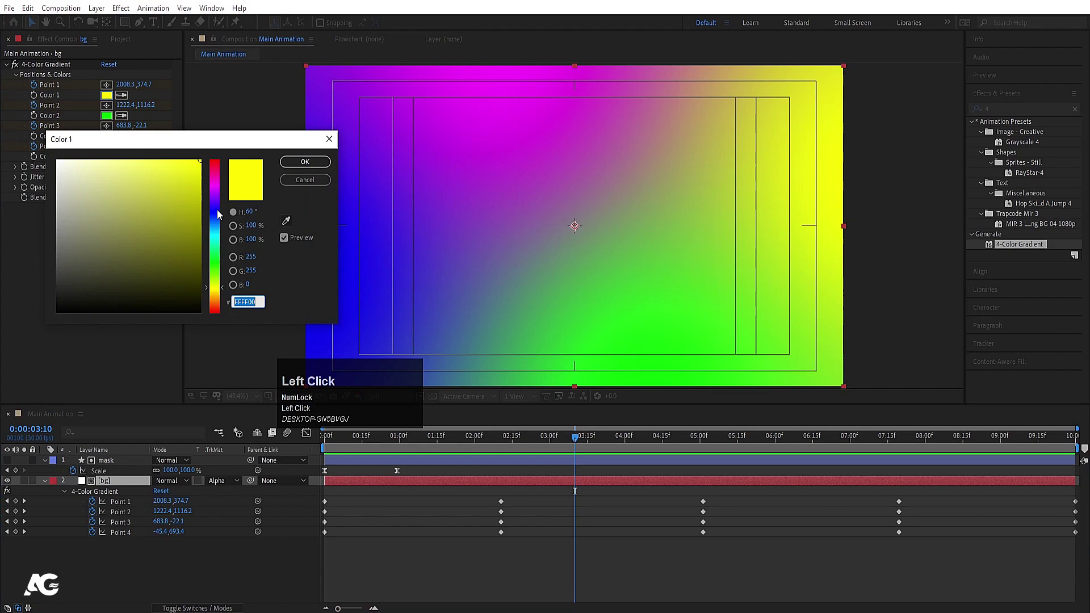
{"action": "left_click", "coordinate": [215, 201]}
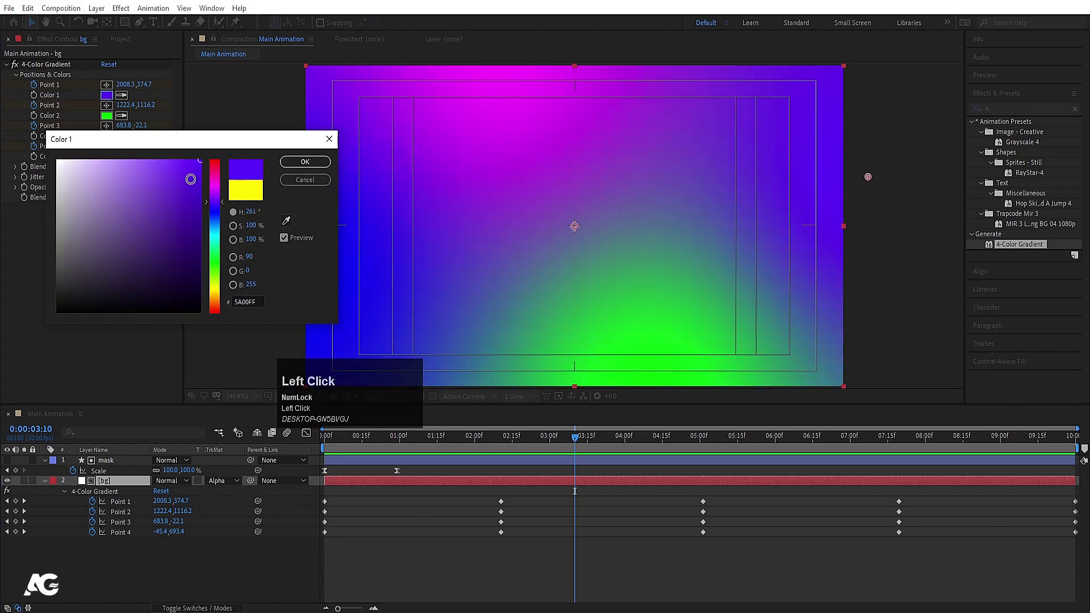
{"action": "left_click", "coordinate": [304, 163]}
Step: Change Color 2 of the gradient to a slightly darker violet, about 5F00E1
{"action": "left_click", "coordinate": [106, 117]}
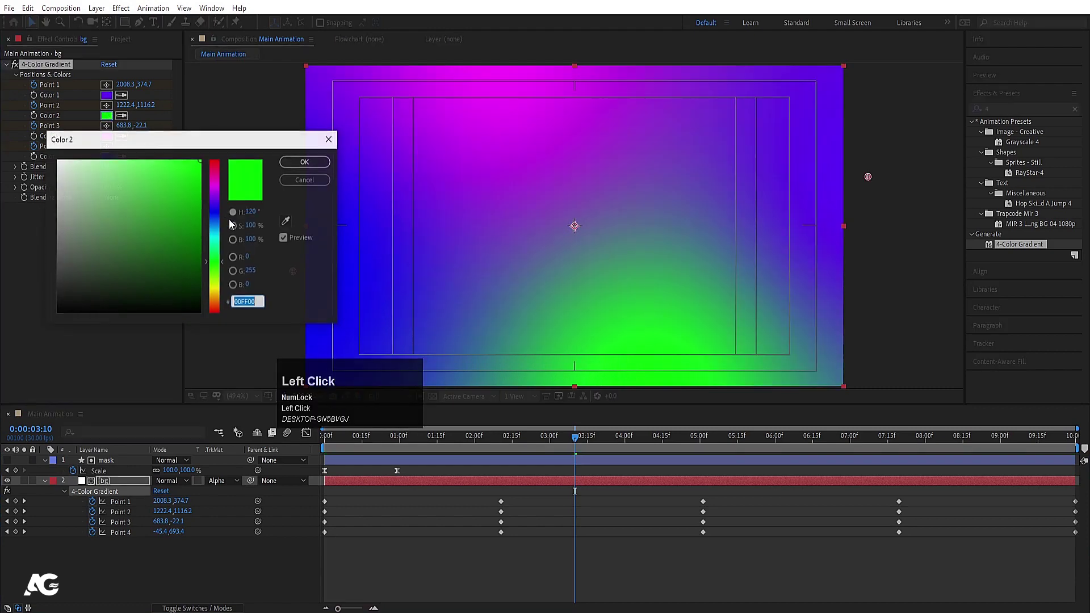
{"action": "left_click", "coordinate": [213, 206]}
{"action": "left_click_drag", "start_coordinate": [190, 190], "coordinate": [212, 177]}
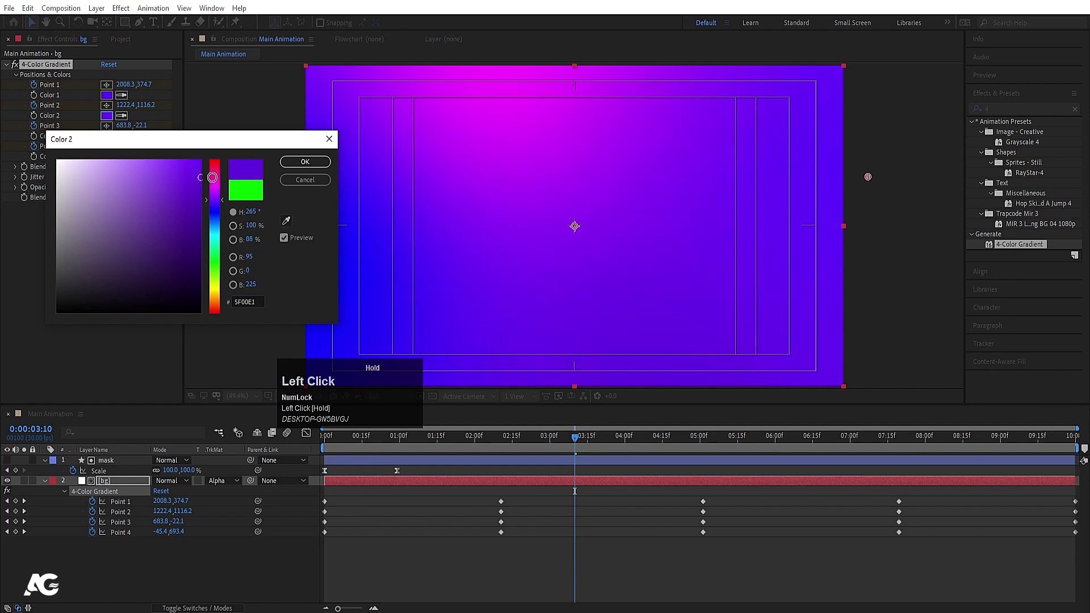
{"action": "left_click", "coordinate": [288, 163]}
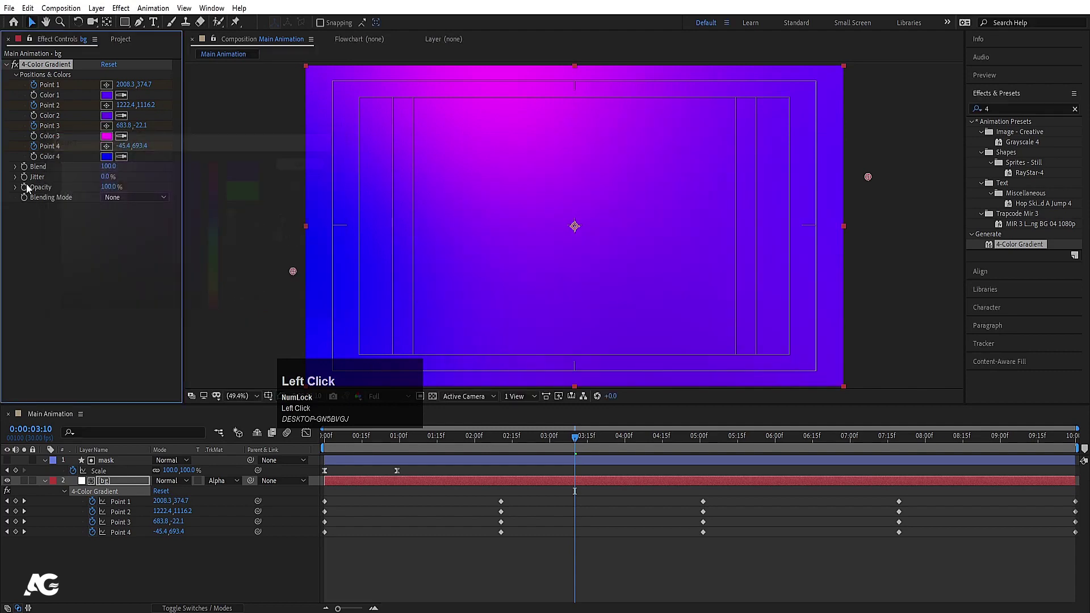
Step: Change Color 3 of the gradient to a very dark indigo
{"action": "left_click", "coordinate": [106, 137]}
{"action": "mouse_move", "coordinate": [215, 219]}
{"action": "left_mouse_down"}
{"action": "mouse_move", "coordinate": [215, 208]}
{"action": "mouse_move", "coordinate": [212, 244]}
{"action": "left_mouse_up"}
{"action": "left_click", "coordinate": [305, 162]}
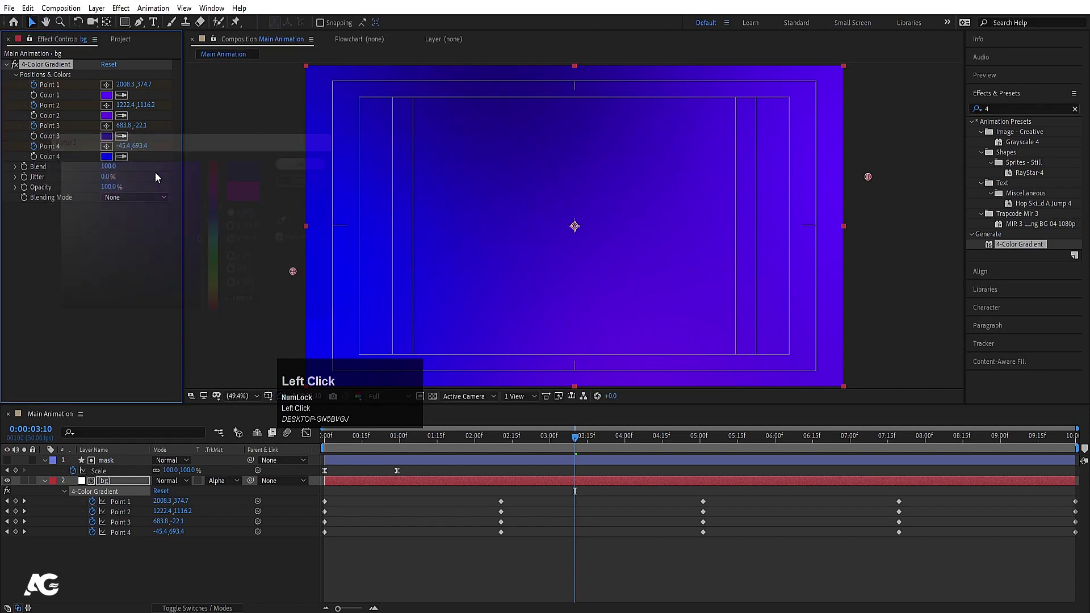
Step: Set Color 4 of the bg layer's 4-Color Gradient to light blue 0096FF and preview the gradient animation
{"action": "left_click", "coordinate": [107, 156]}
{"action": "left_click", "coordinate": [217, 226]}
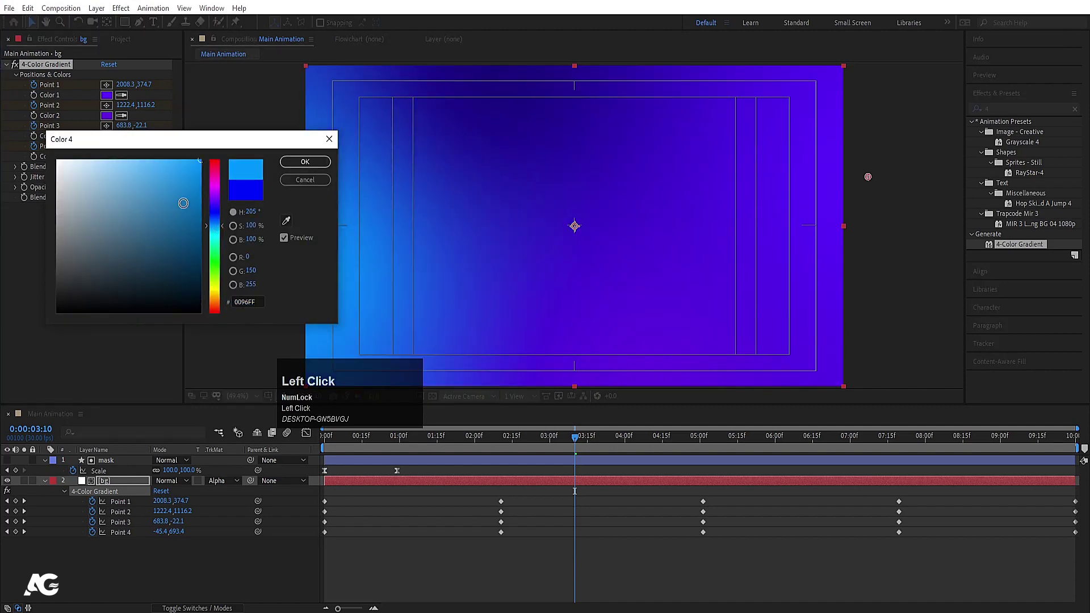
{"action": "left_click", "coordinate": [305, 161]}
{"action": "key", "text": "space"}
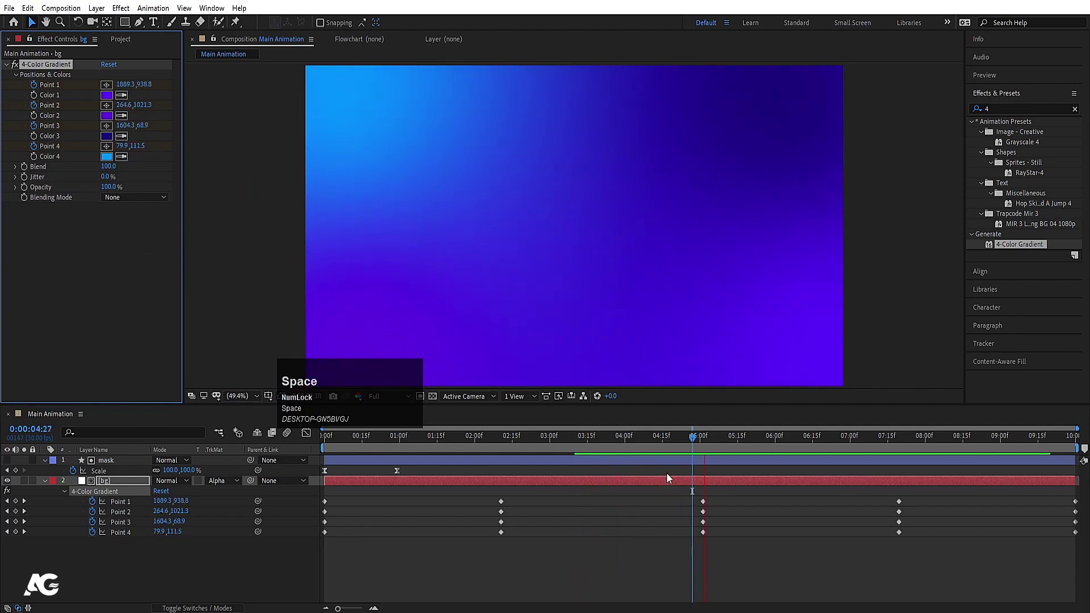
{"action": "left_click", "coordinate": [432, 438]}
{"action": "left_click", "coordinate": [352, 436]}
Step: Collapse the layers' keyframed properties and preview the composition from the start
{"action": "key", "text": "Home"}
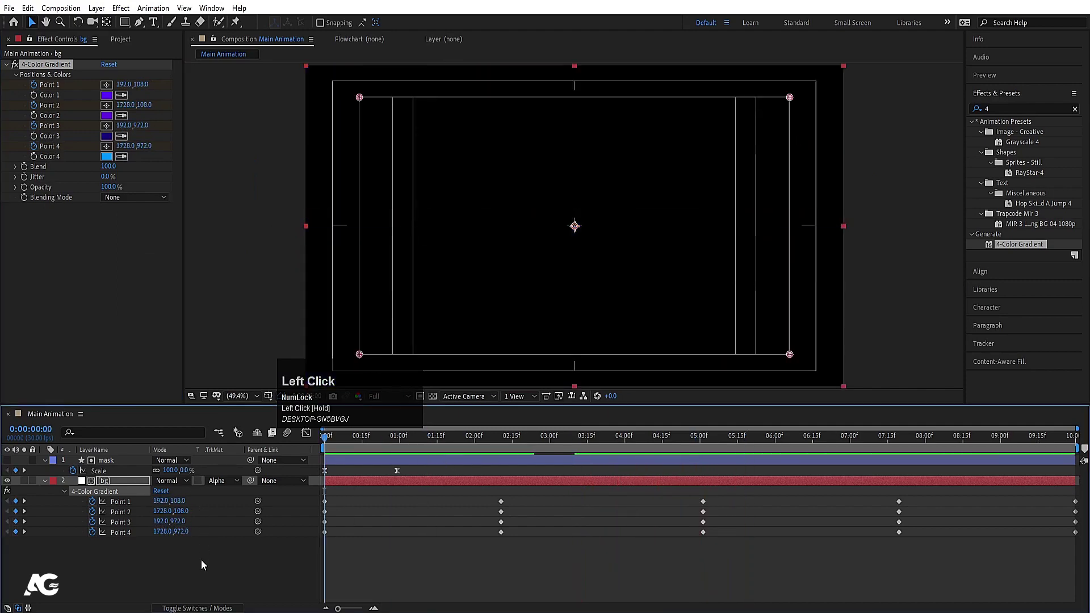
{"action": "left_click", "coordinate": [201, 560]}
{"action": "key", "text": "u"}
{"action": "key", "text": "space"}
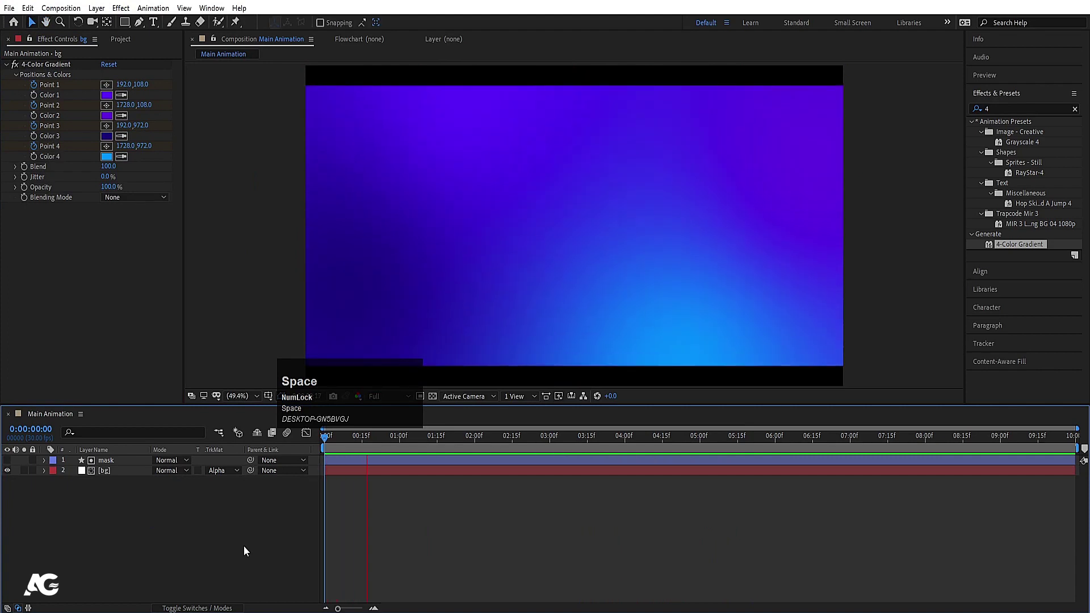
{"action": "key", "text": "space"}
{"action": "left_click_drag", "start_coordinate": [357, 461], "coordinate": [553, 516]}
Step: Add a text layer reading MOTION in Poppins Bold with a white fill and no stroke
{"action": "left_click", "coordinate": [153, 22]}
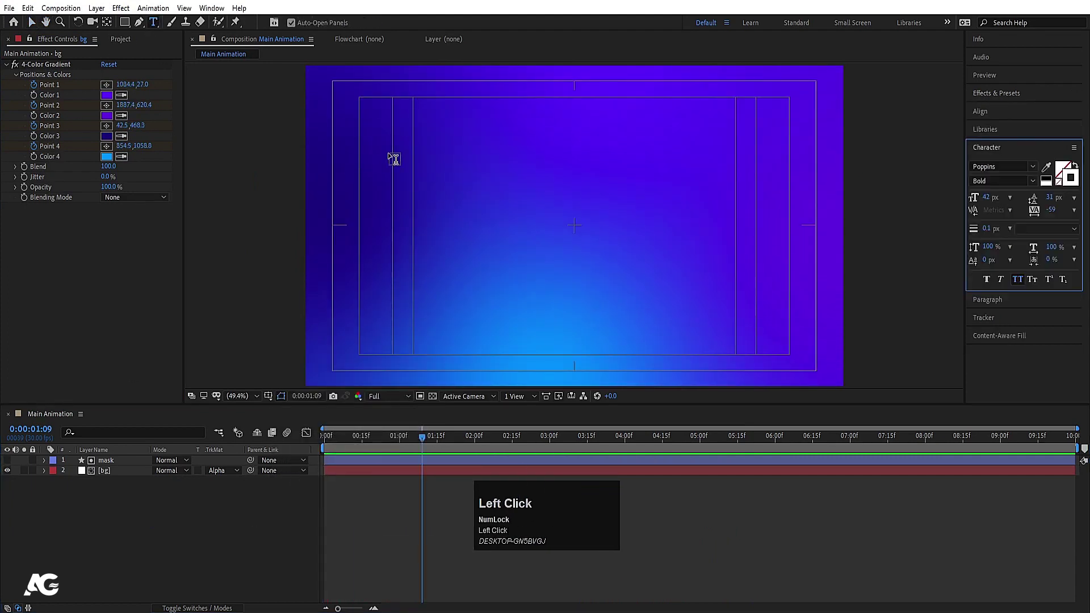
{"action": "left_click", "coordinate": [978, 149]}
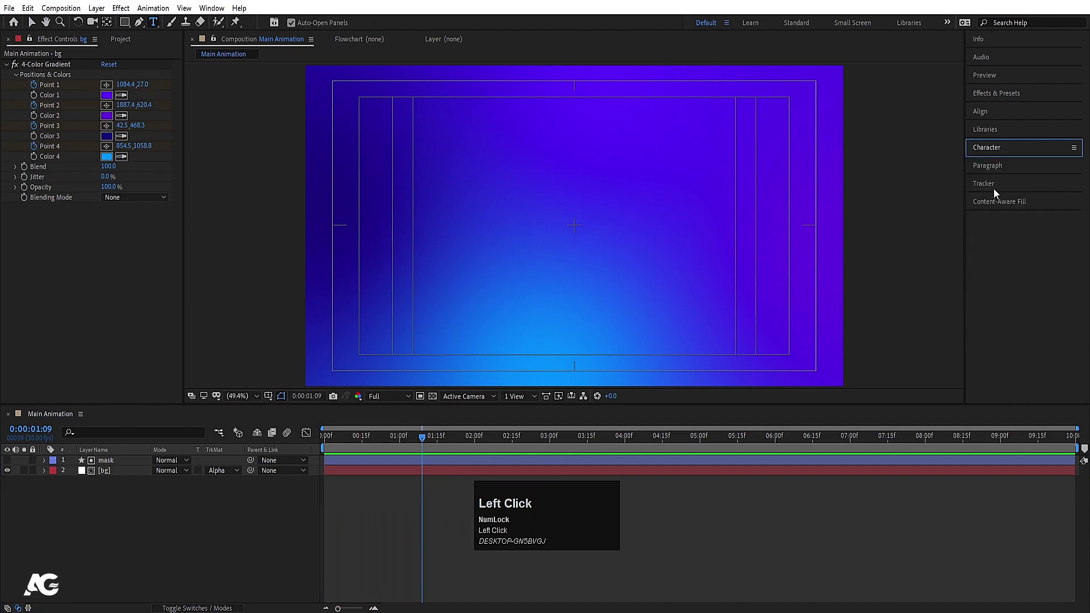
{"action": "left_click", "coordinate": [985, 149]}
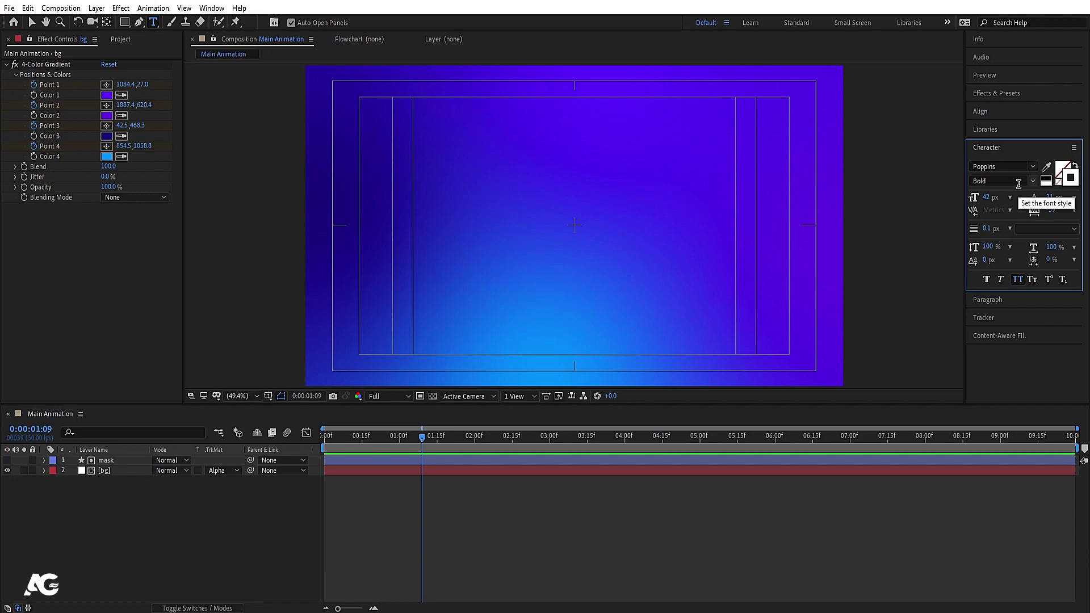
{"action": "left_click", "coordinate": [1060, 183]}
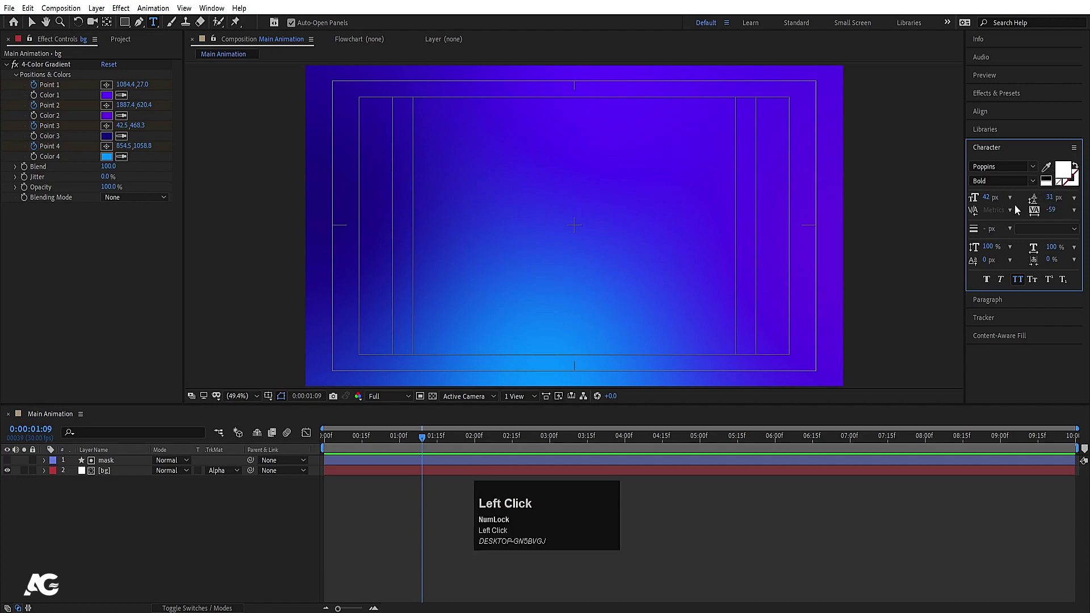
{"action": "left_click", "coordinate": [499, 209]}
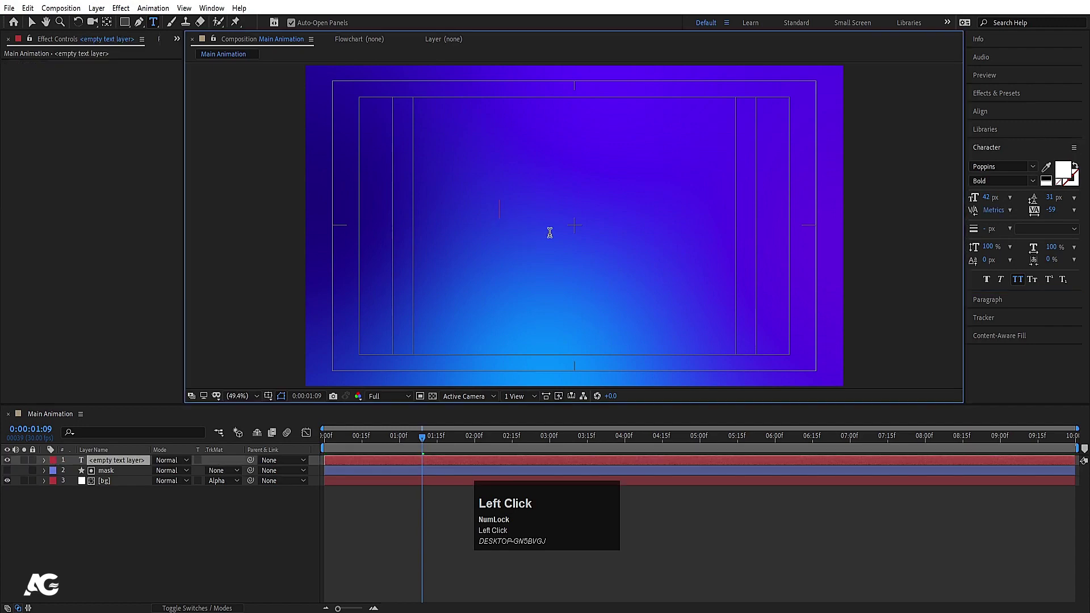
{"action": "type", "text": "MOTION"}
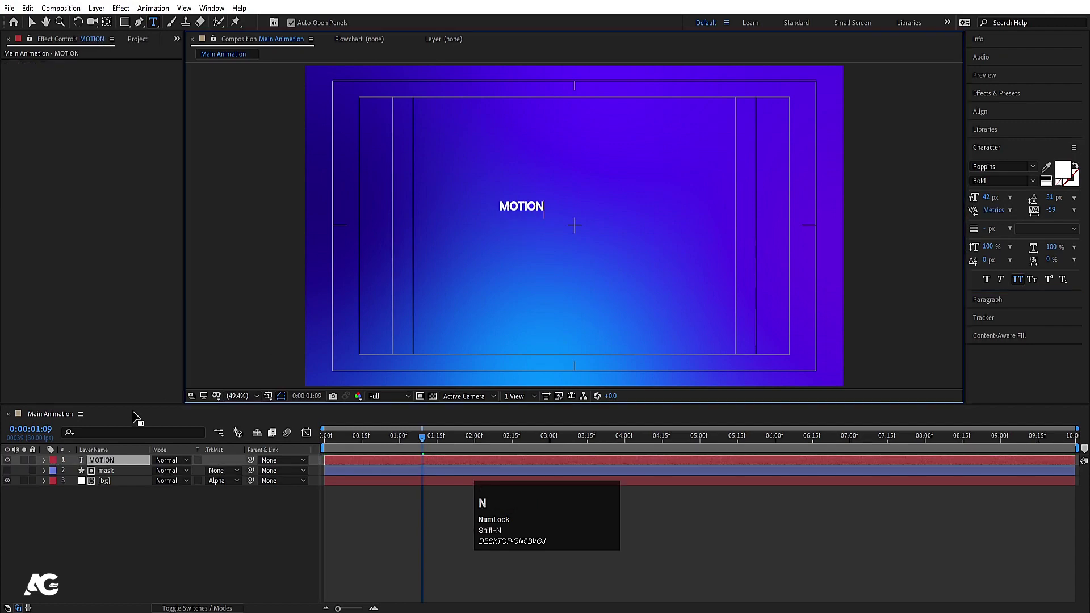
{"action": "left_click", "coordinate": [131, 513]}
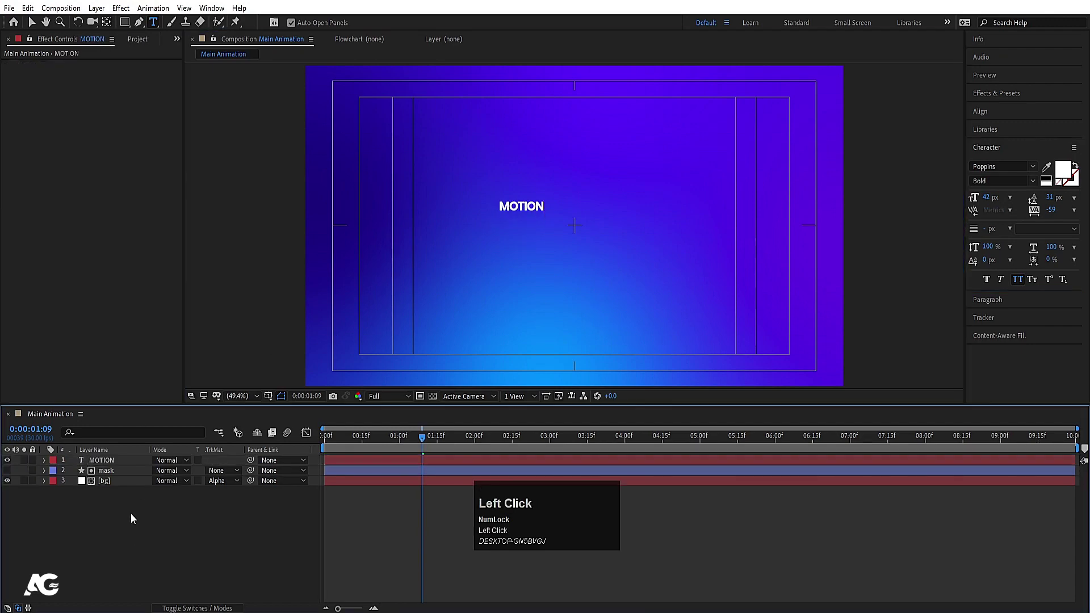
Step: Center the MOTION layer's anchor point on the text and align the layer horizontally and vertically to the composition's center
{"action": "left_click", "coordinate": [97, 462]}
{"action": "key", "text": "ctrl+alt+Home"}
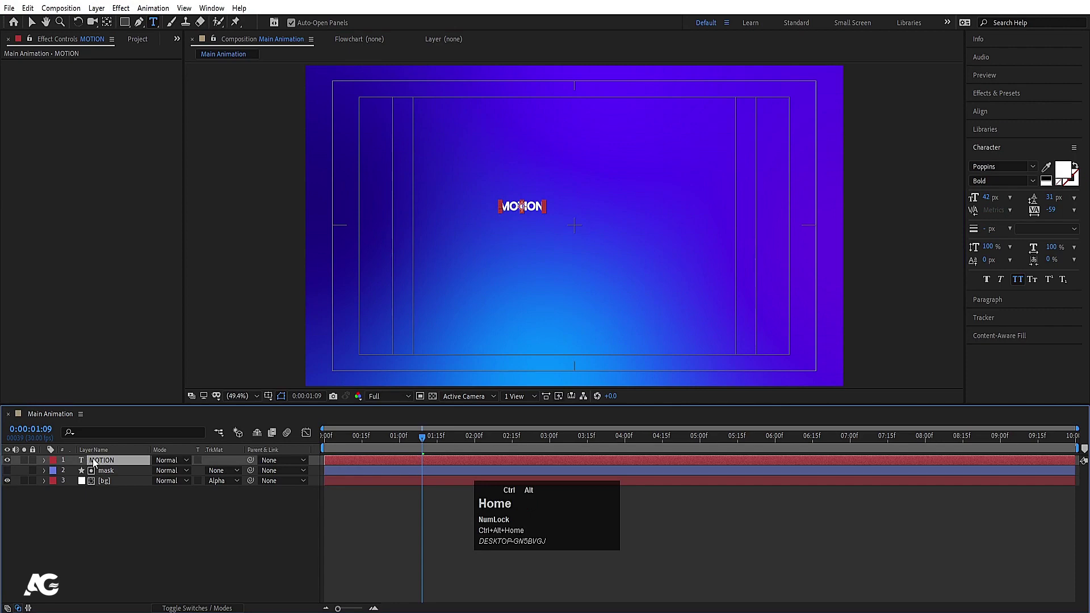
{"action": "left_click", "coordinate": [980, 111]}
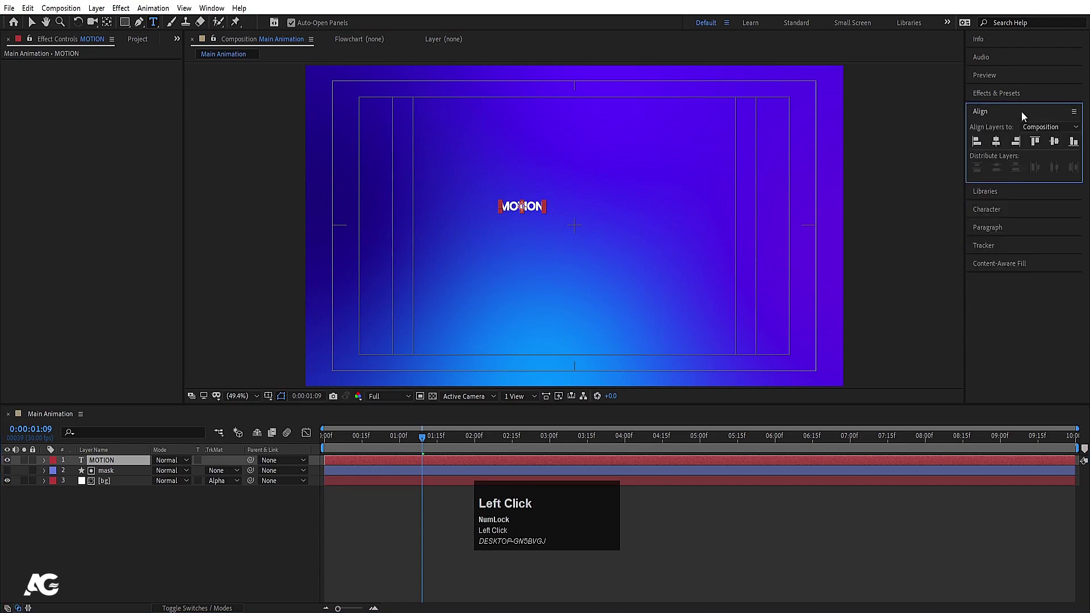
{"action": "left_click", "coordinate": [997, 142]}
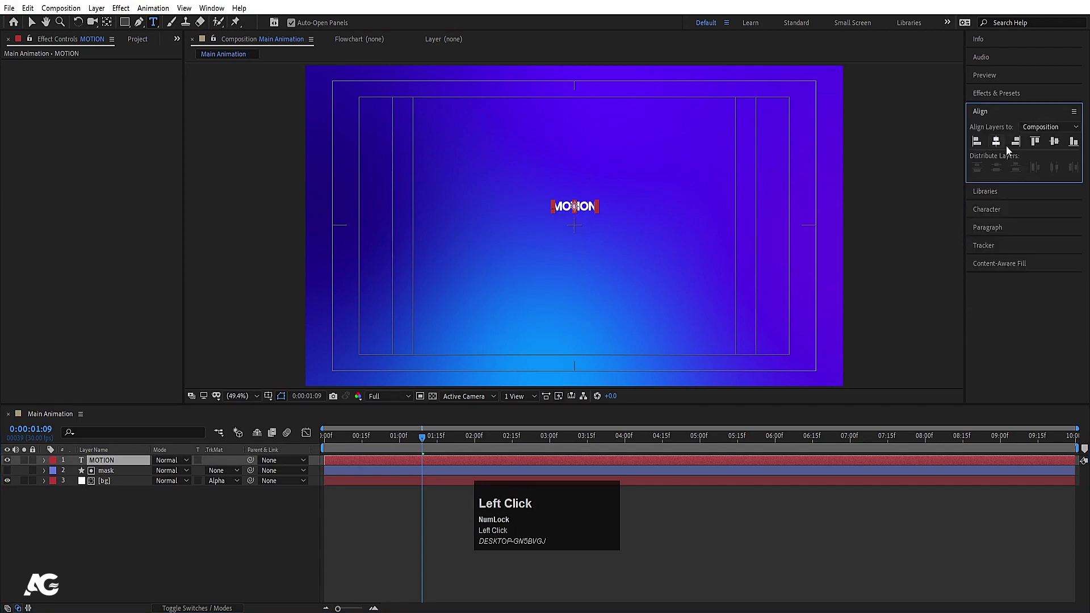
{"action": "left_click", "coordinate": [1054, 142]}
Step: Scale the MOTION text layer up to 540% and deselect it
{"action": "key", "text": "s"}
{"action": "left_click_drag", "start_coordinate": [170, 470], "coordinate": [420, 470]}
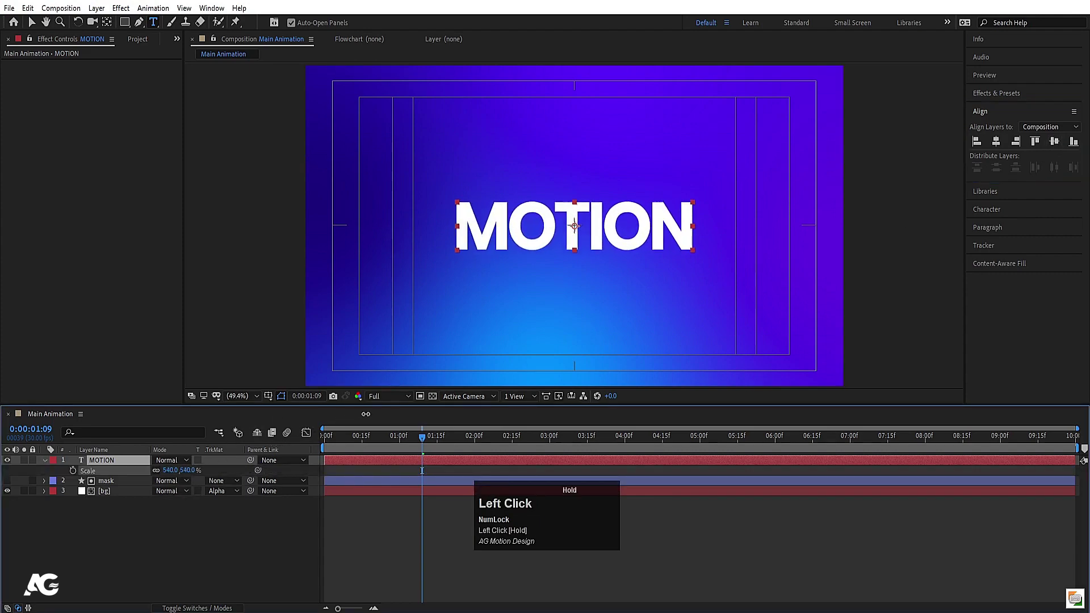
{"action": "left_click", "coordinate": [31, 22]}
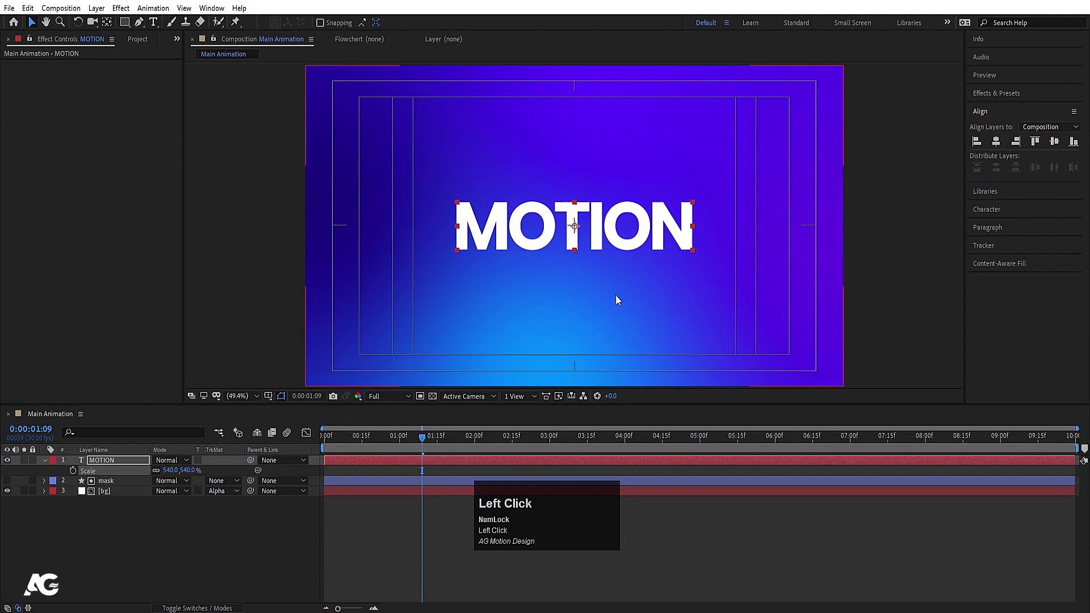
{"action": "left_click", "coordinate": [104, 497]}
Step: Preview the background reveal from the start and shift the MOTION layer to begin at 0:00:00:16
{"action": "left_click", "coordinate": [323, 436]}
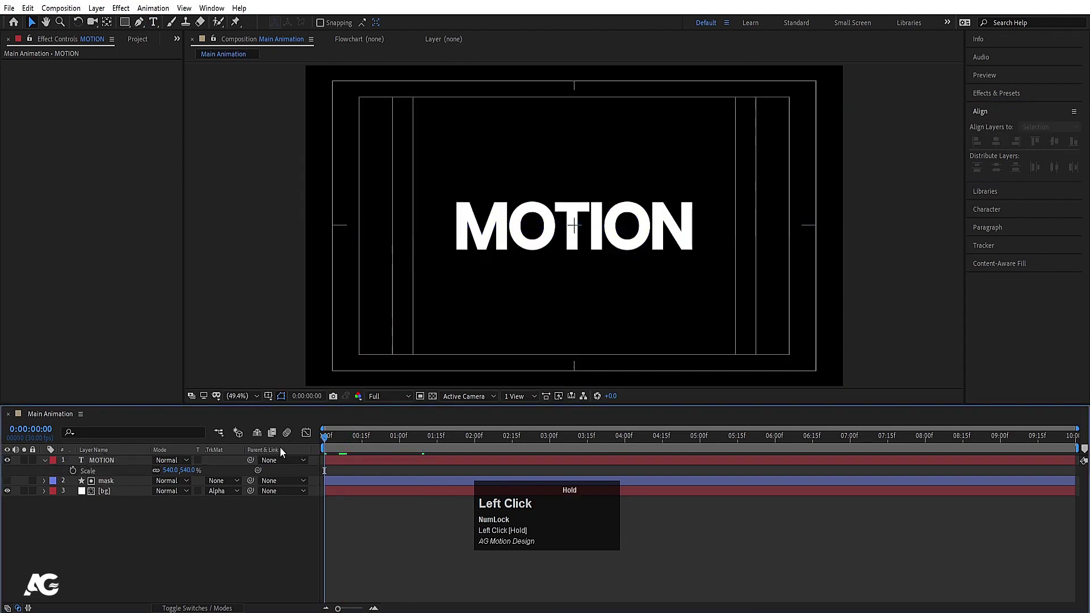
{"action": "key", "text": "space"}
{"action": "left_click", "coordinate": [366, 442]}
{"action": "left_click_drag", "start_coordinate": [366, 441], "coordinate": [364, 449]}
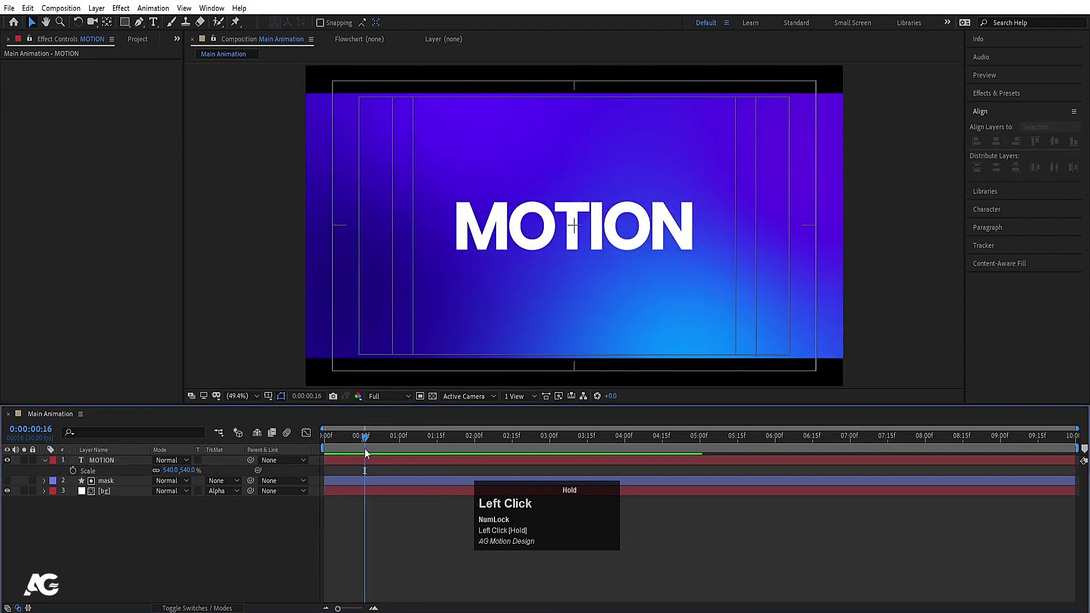
{"action": "left_click", "coordinate": [366, 459]}
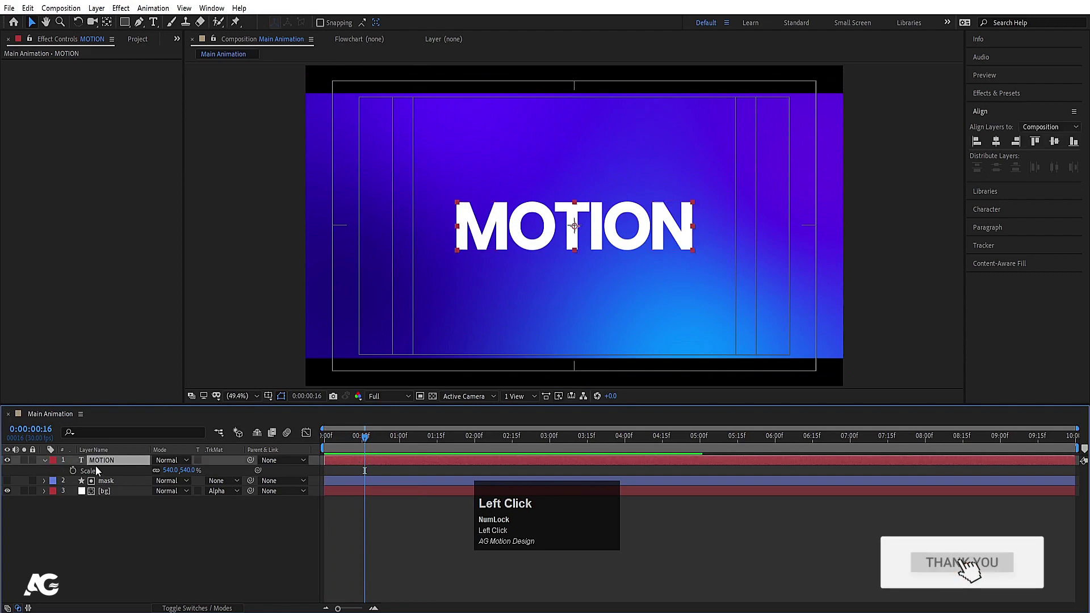
{"action": "key", "text": "["}
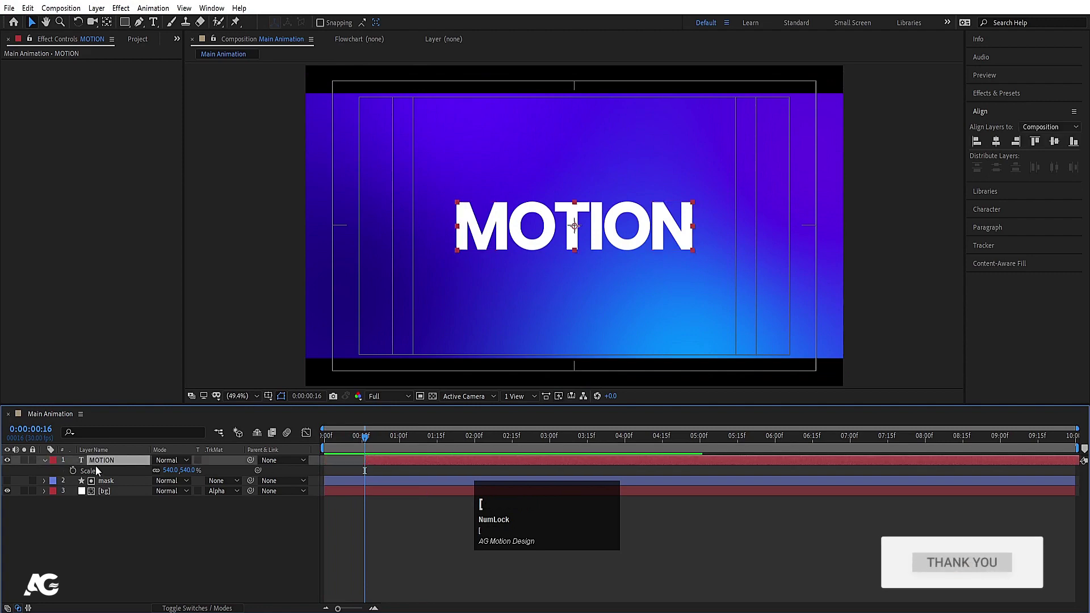
Step: Add an Opacity text animator to the MOTION layer and set its opacity to 0%
{"action": "left_click", "coordinate": [43, 462]}
{"action": "left_click", "coordinate": [44, 462]}
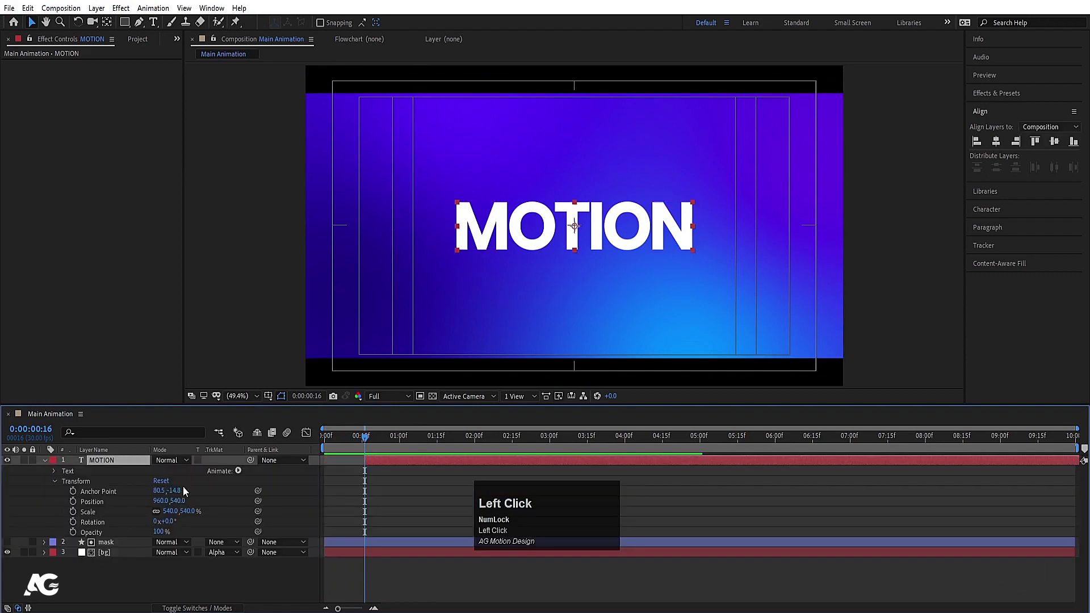
{"action": "left_click", "coordinate": [238, 470]}
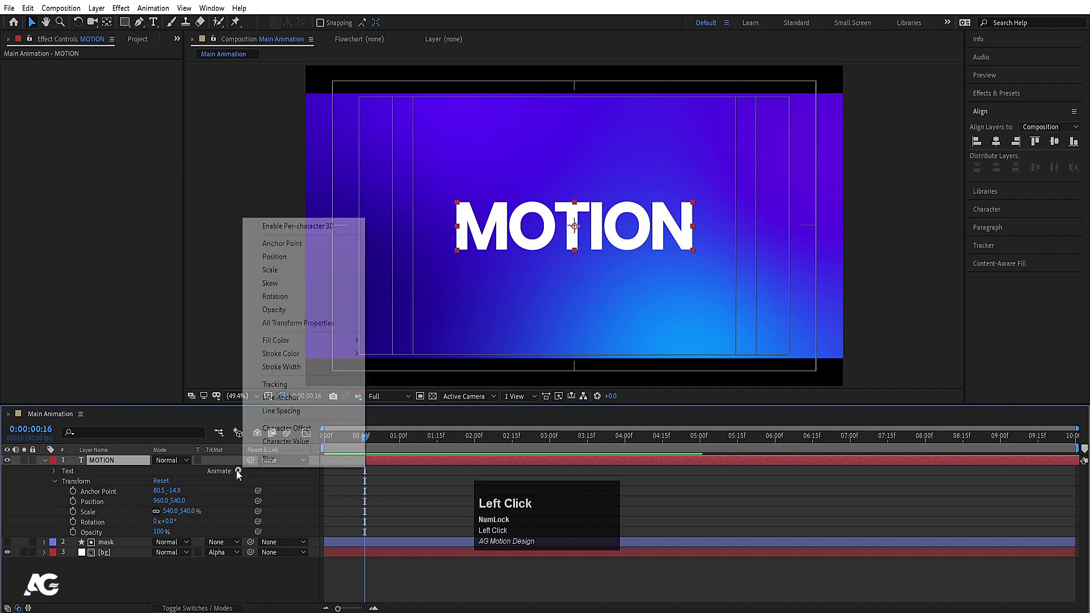
{"action": "left_click", "coordinate": [276, 309]}
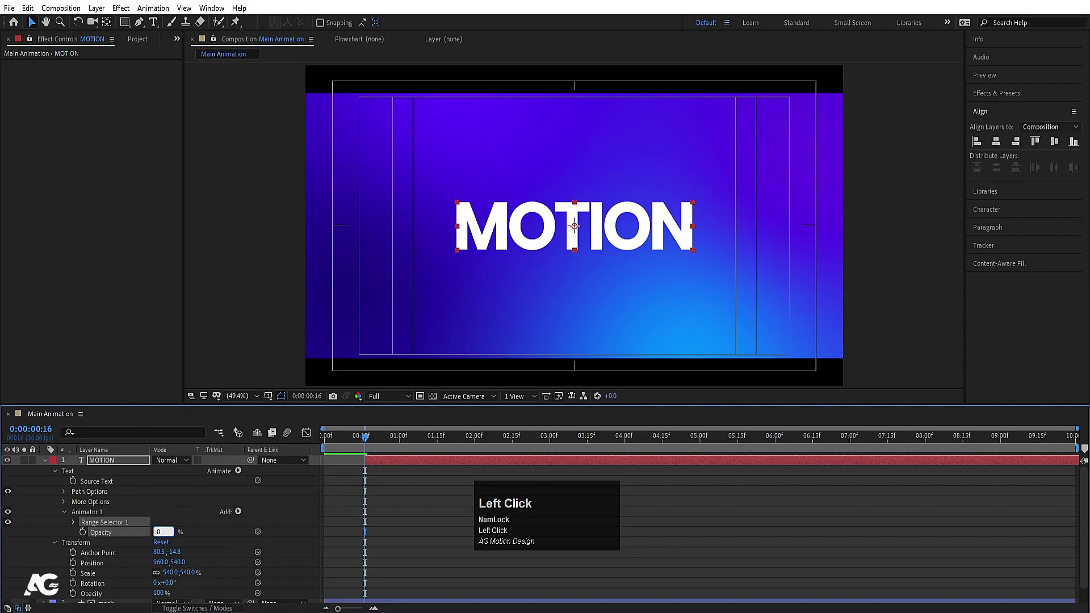
{"action": "key", "text": "Return"}
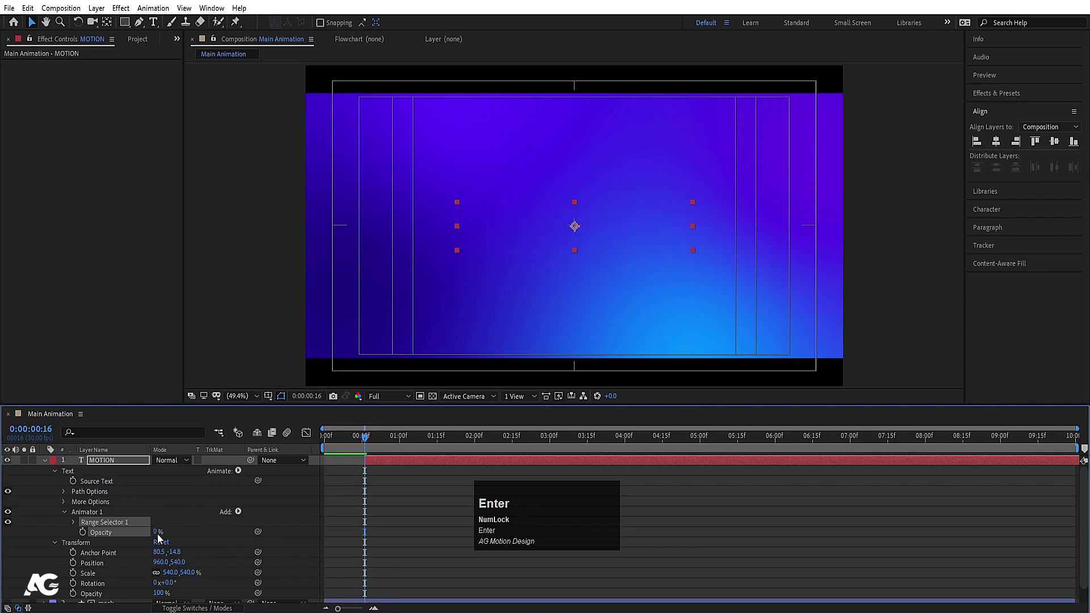
Step: Keyframe Range Selector 1's Start from 0% at 0:00:00:16 to 100% at 0:00:01:29 and preview the letter reveal
{"action": "left_click", "coordinate": [74, 522]}
{"action": "left_click", "coordinate": [91, 531]}
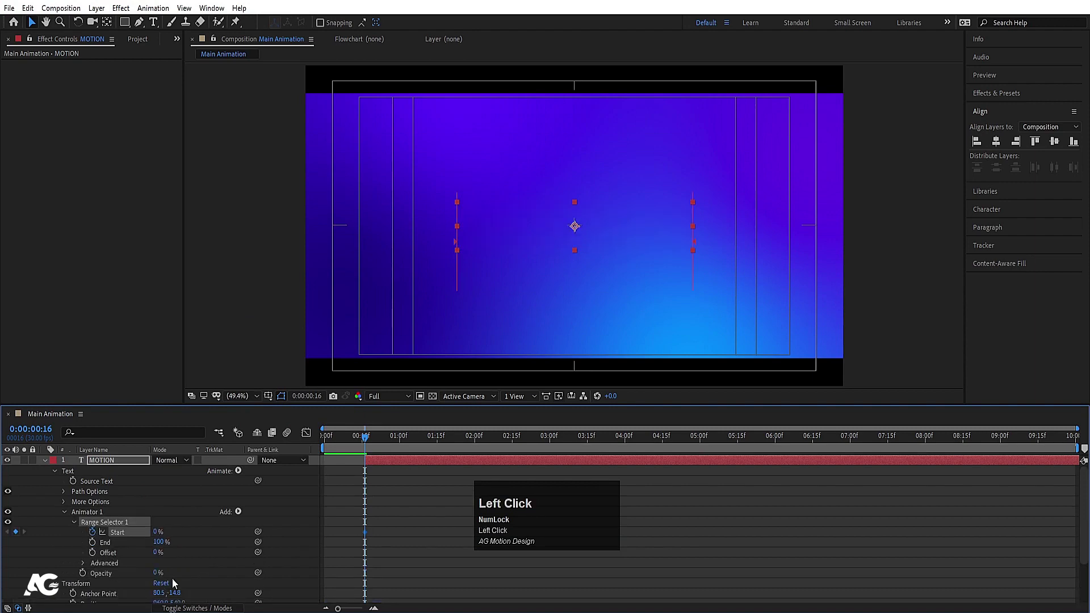
{"action": "left_click", "coordinate": [473, 441]}
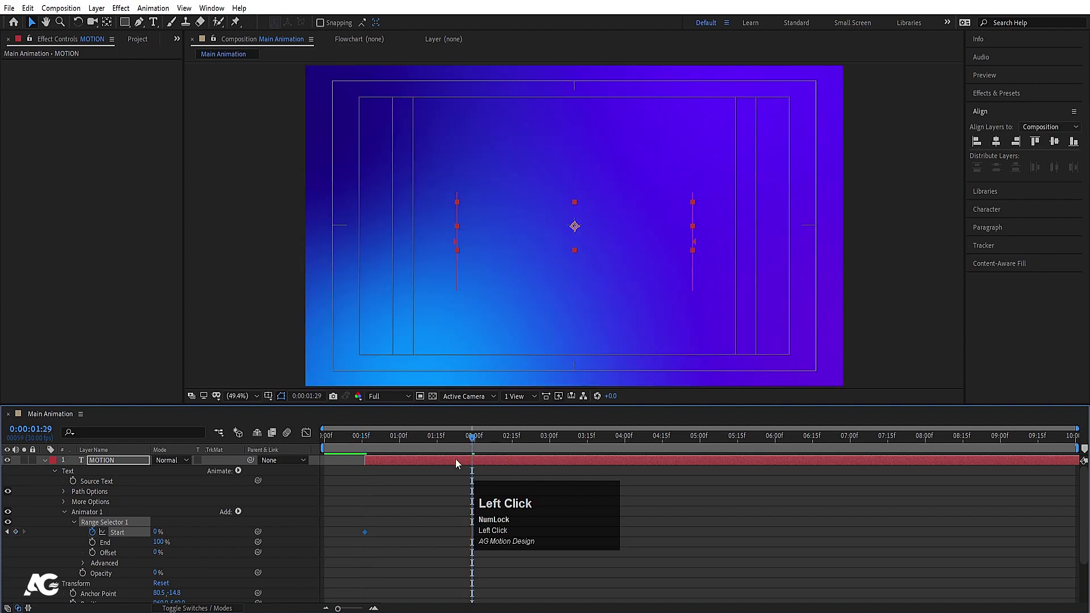
{"action": "left_click_drag", "start_coordinate": [157, 534], "coordinate": [303, 517]}
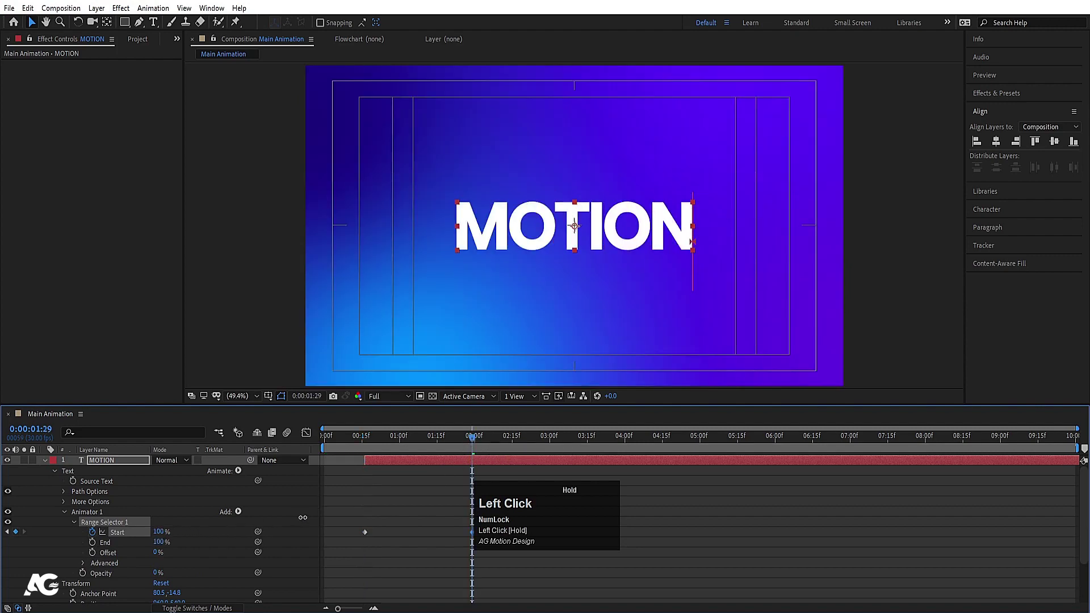
{"action": "key", "text": "space"}
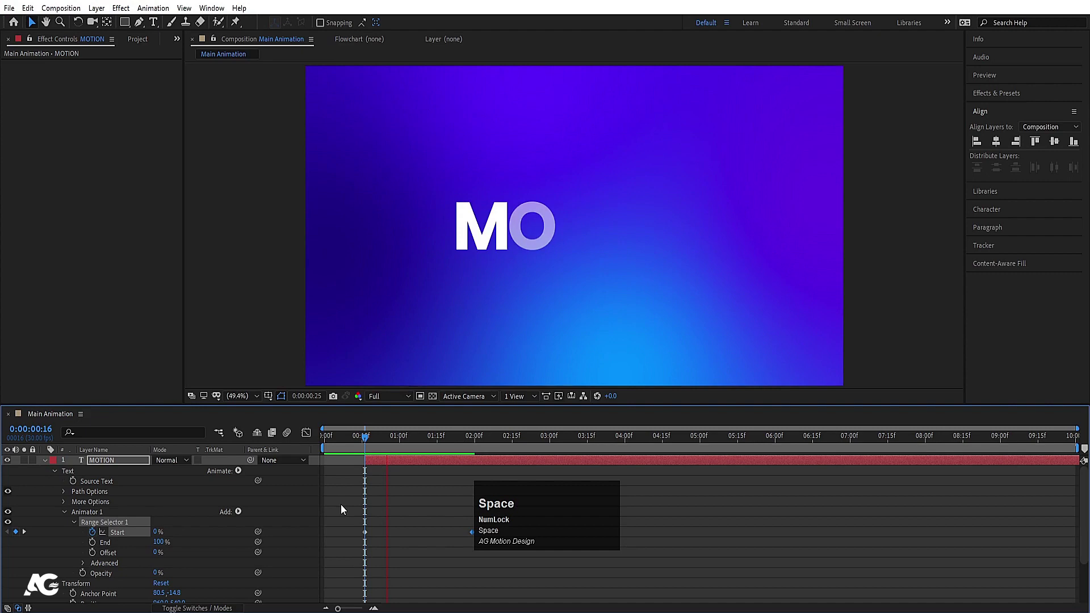
{"action": "key", "text": "space"}
{"action": "left_click", "coordinate": [670, 458]}
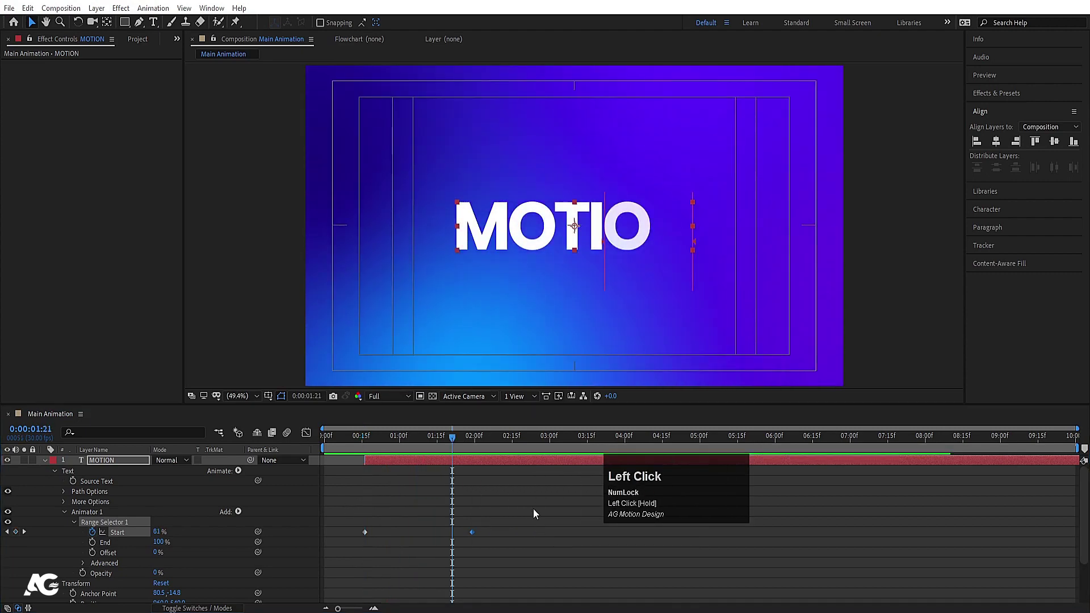
Step: Apply Easy Ease to both Start keyframes, shape their speed graph into a sharp peak midway, and preview the reveal
{"action": "left_click_drag", "start_coordinate": [533, 509], "coordinate": [357, 554]}
{"action": "key", "text": "F9"}
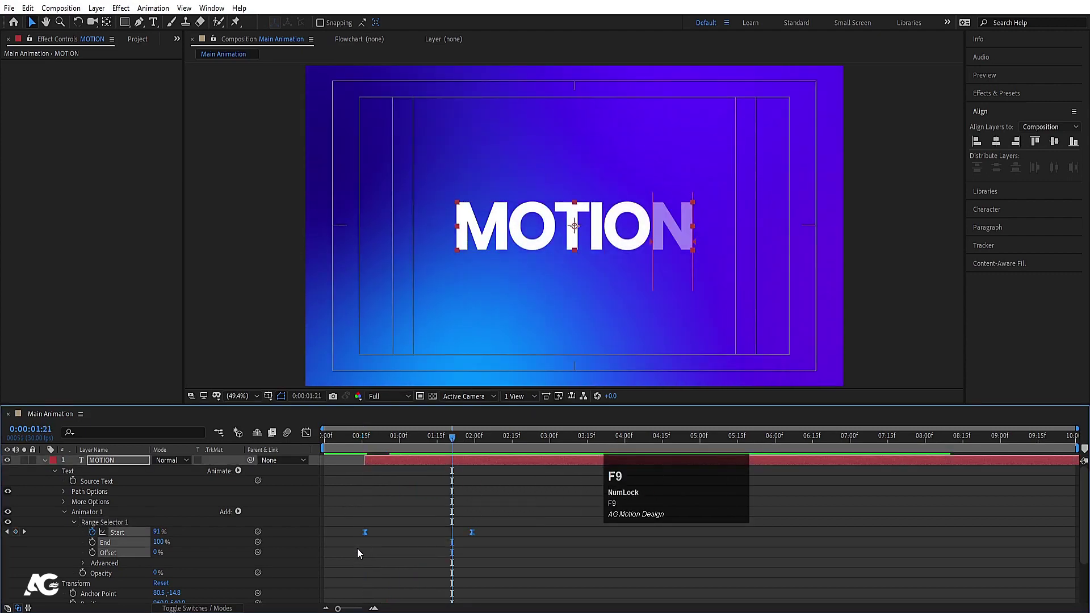
{"action": "left_click", "coordinate": [306, 432]}
{"action": "left_click_drag", "start_coordinate": [494, 511], "coordinate": [360, 590]}
{"action": "left_click_drag", "start_coordinate": [454, 571], "coordinate": [417, 577]}
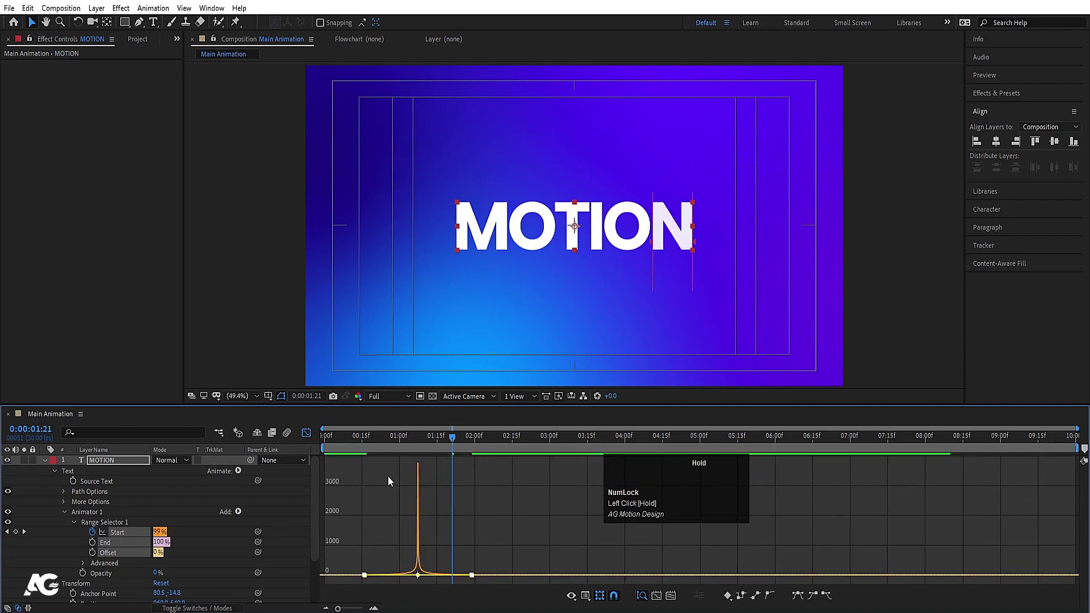
{"action": "key", "text": "space"}
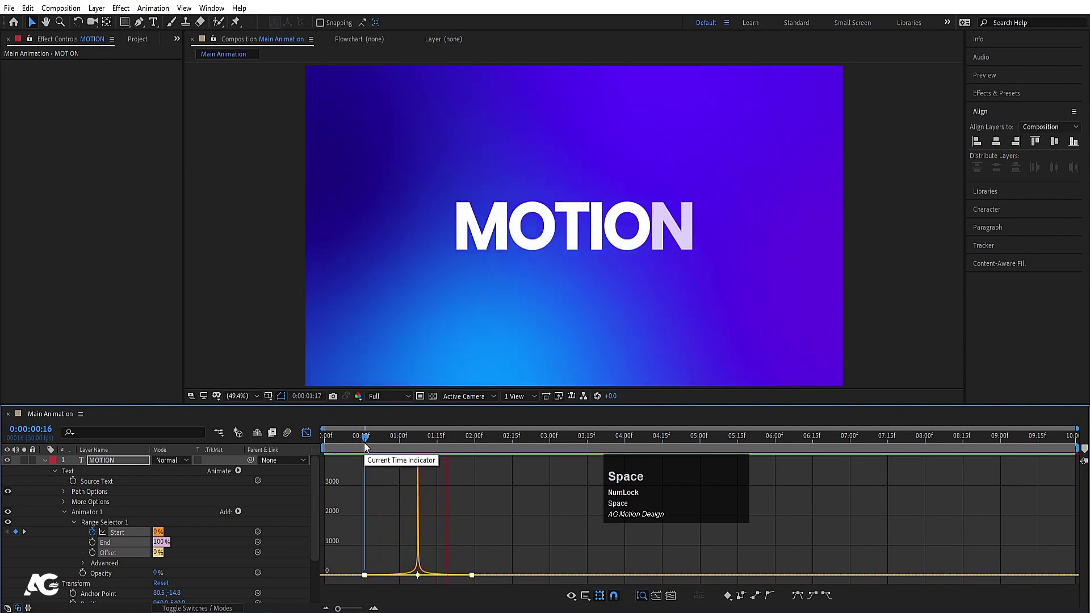
Step: Turn on Randomize Order in Range Selector 1's Advanced settings on the MOTION layer and preview the letter reveal
{"action": "left_click", "coordinate": [306, 433]}
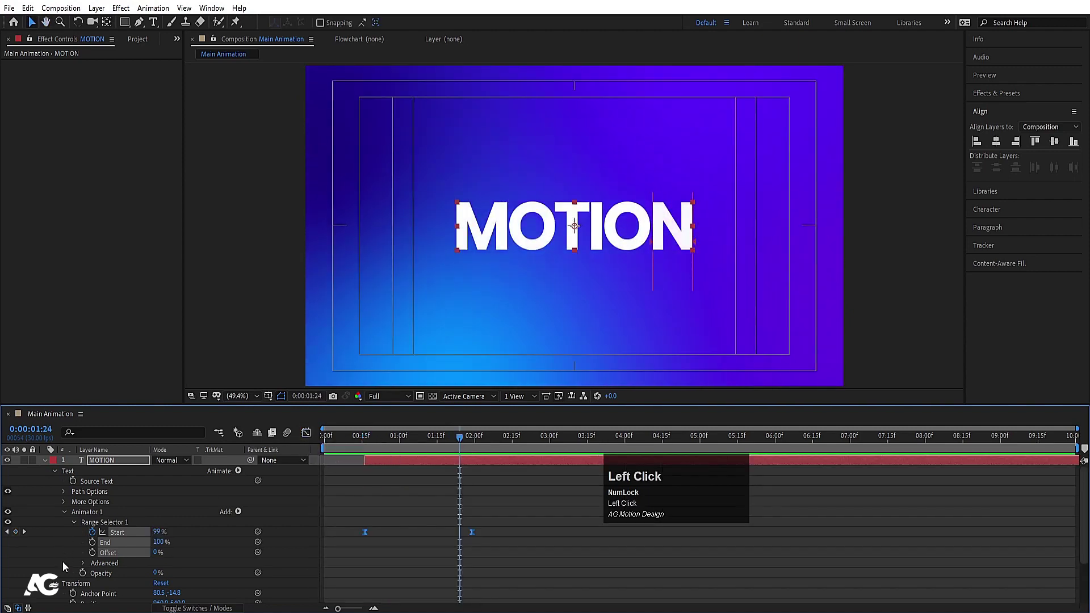
{"action": "left_click", "coordinate": [80, 562]}
{"action": "scroll", "coordinate": [92, 562], "scroll_direction": "down", "scroll_amount": 3}
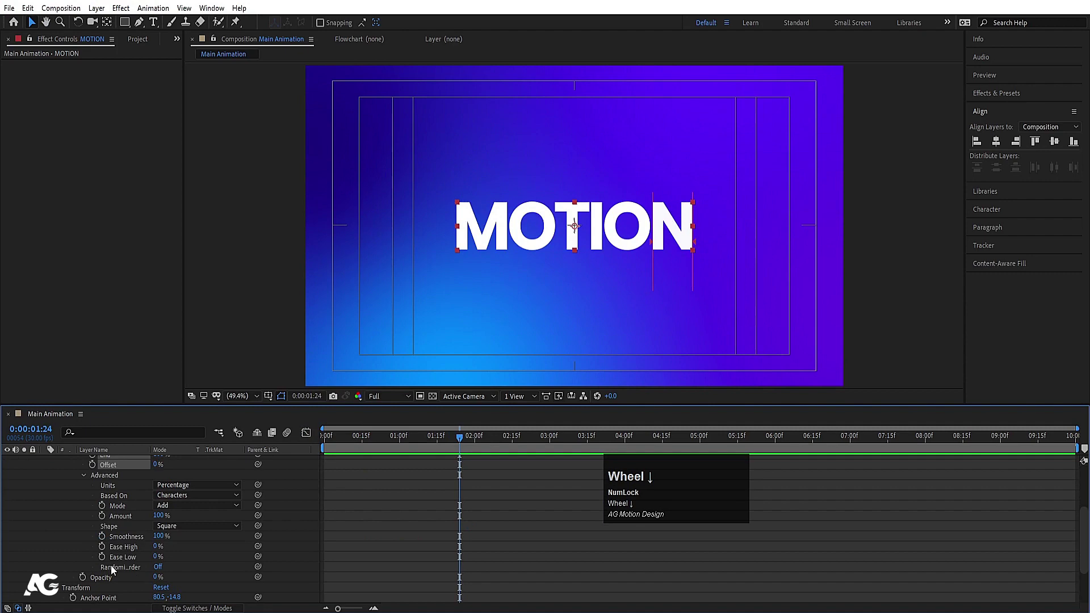
{"action": "left_click", "coordinate": [132, 568]}
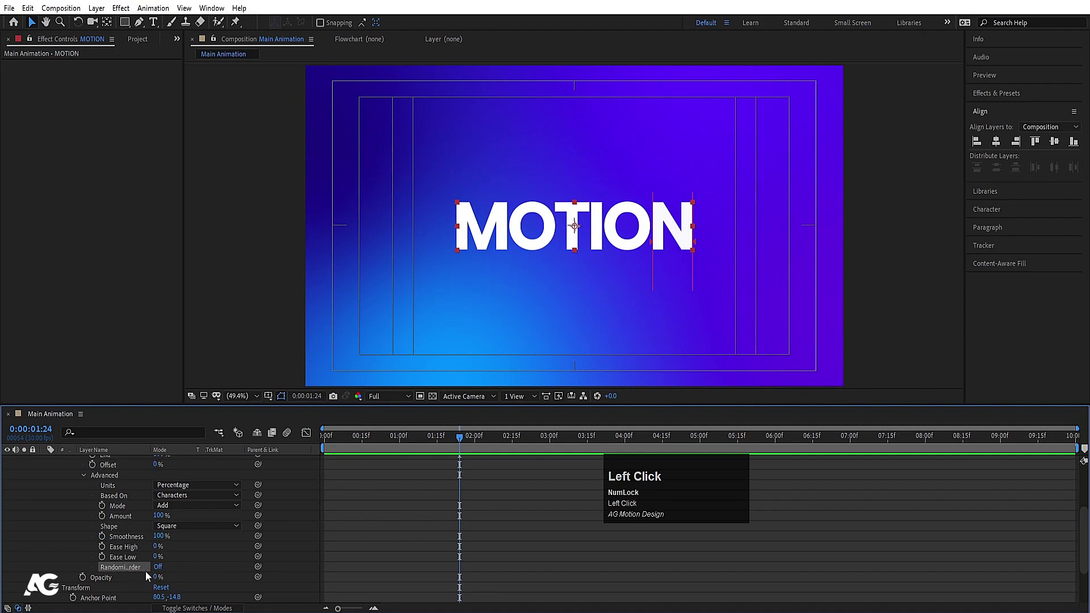
{"action": "left_click", "coordinate": [157, 567]}
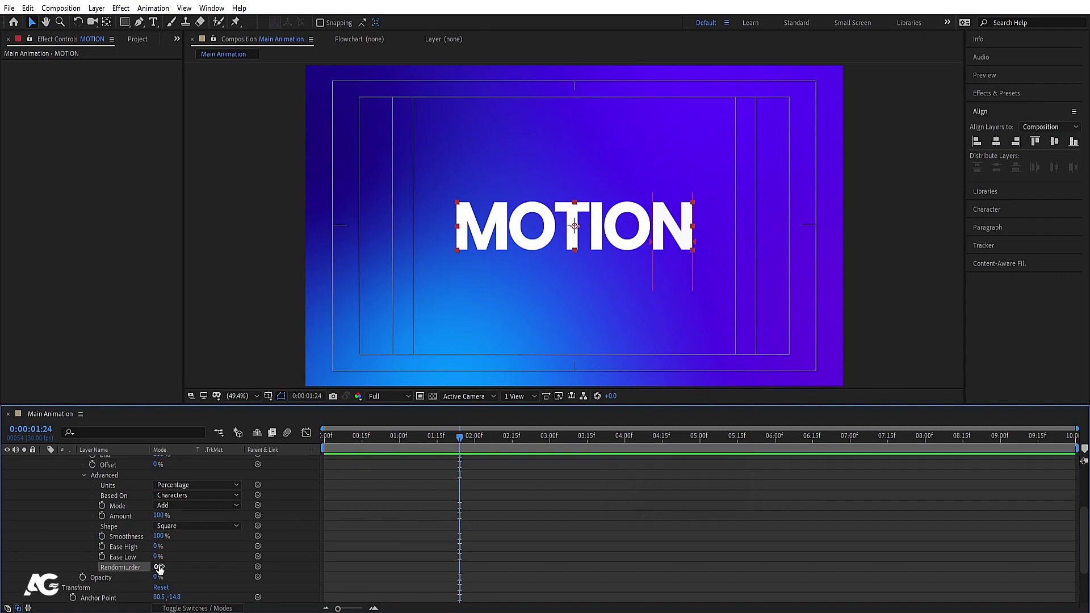
{"action": "left_click", "coordinate": [384, 503]}
{"action": "scroll", "coordinate": [391, 494], "scroll_direction": "up", "scroll_amount": 3}
{"action": "left_click", "coordinate": [368, 445]}
{"action": "key", "text": "space"}
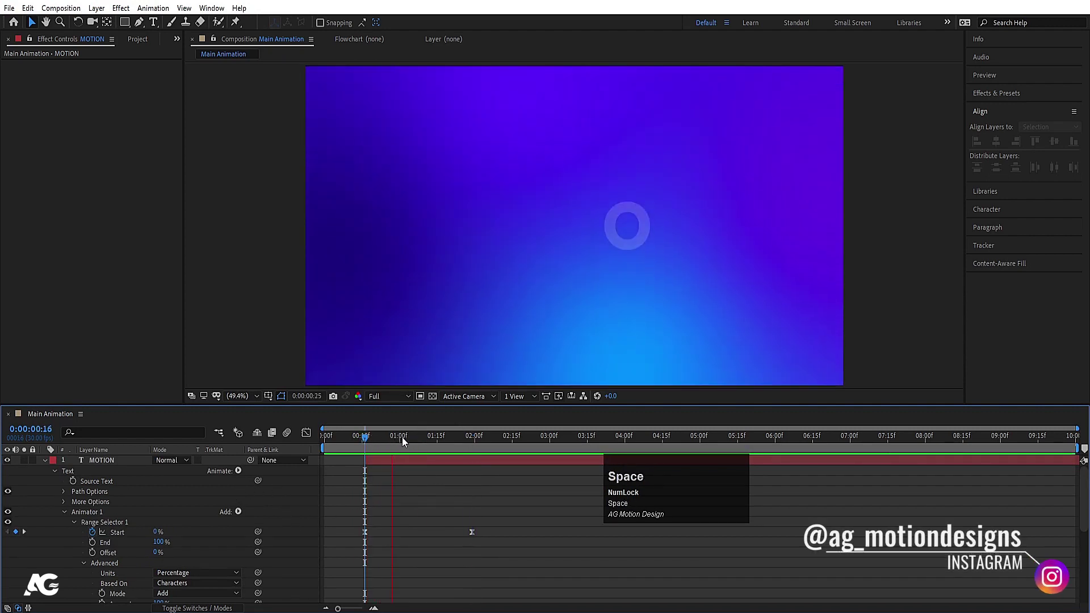
Step: Add a Blur property to the MOTION layer's Animator 1, set it to 50, and preview the reveal
{"action": "left_click", "coordinate": [86, 512]}
{"action": "left_click", "coordinate": [239, 512]}
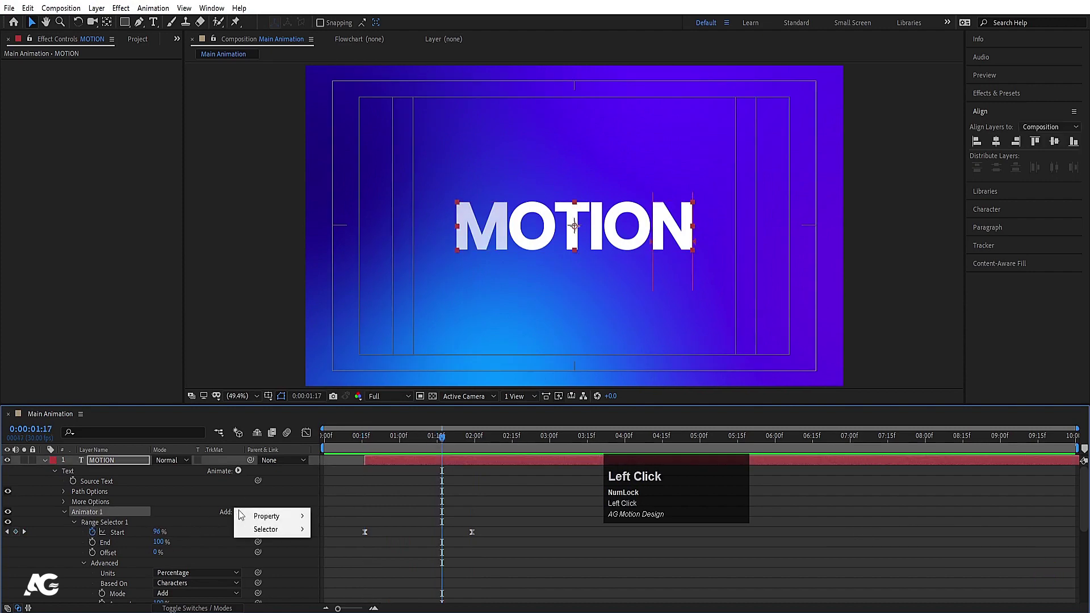
{"action": "mouse_move", "coordinate": [267, 516]}
{"action": "left_click", "coordinate": [348, 517]}
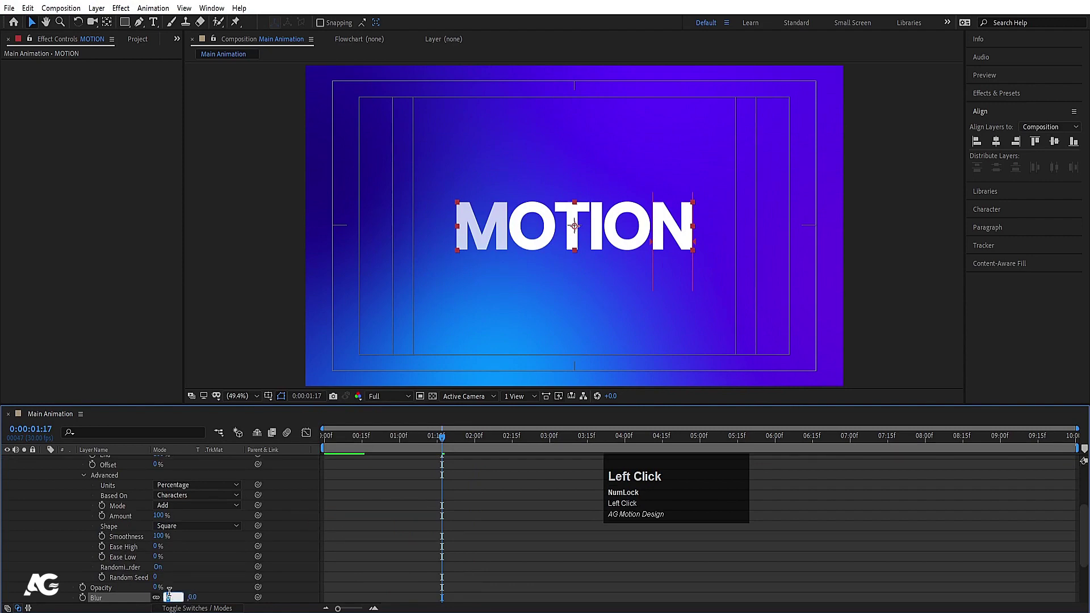
{"action": "key", "text": "Return"}
{"action": "left_click", "coordinate": [373, 434]}
{"action": "key", "text": "space"}
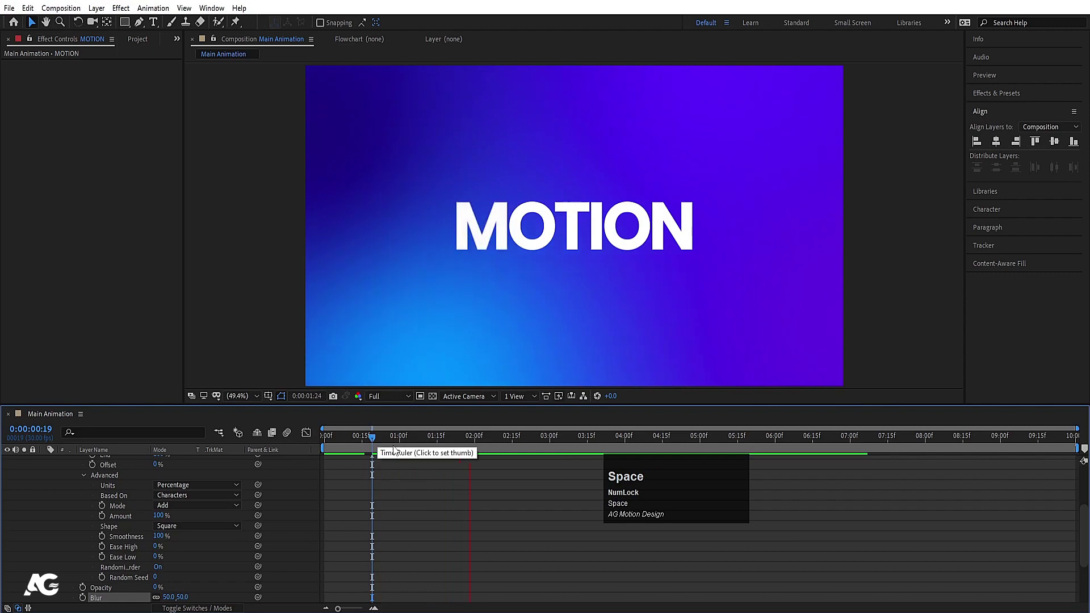
Step: Keyframe the MOTION layer's Position from 960, 540 at 0:00:01:29 to 960, 440 at 0:00:03:00
{"action": "scroll", "coordinate": [448, 498], "scroll_direction": "down", "scroll_amount": 3}
{"action": "left_click", "coordinate": [448, 497]}
{"action": "key", "text": "u"}
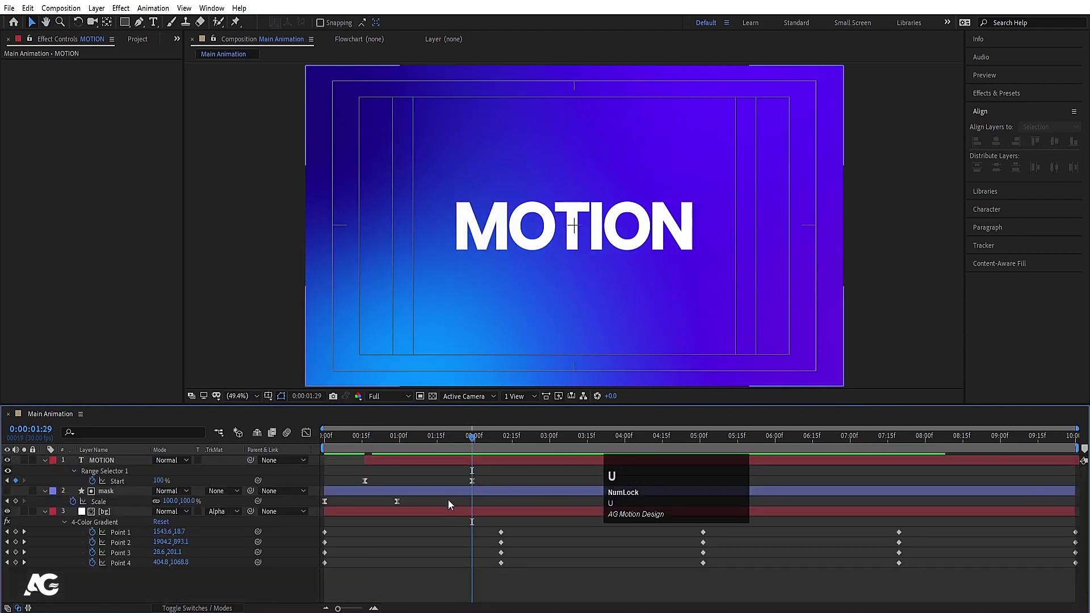
{"action": "left_click", "coordinate": [478, 458]}
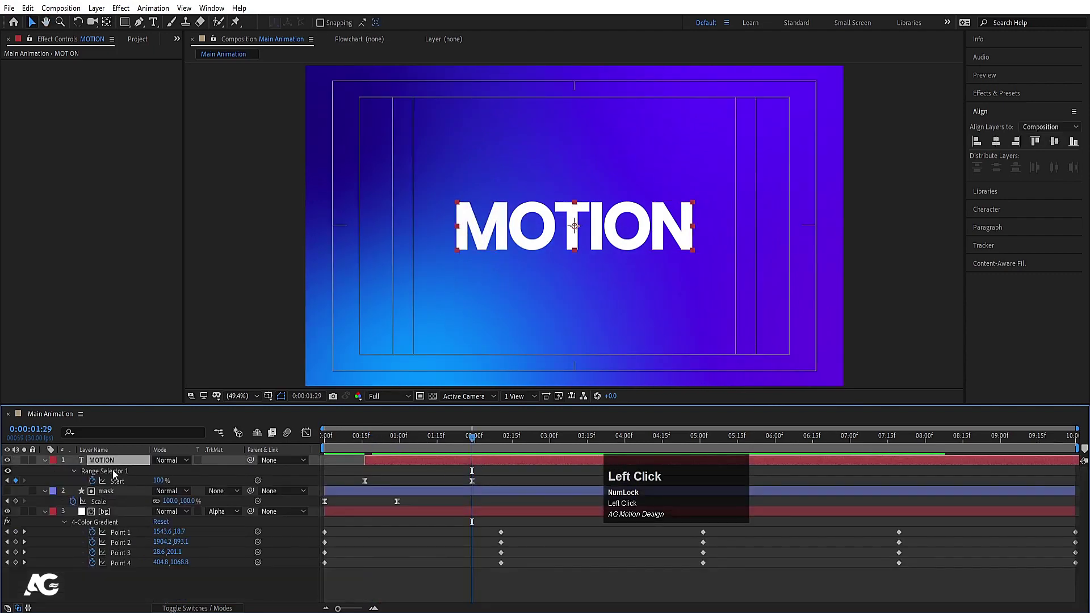
{"action": "key", "text": "p"}
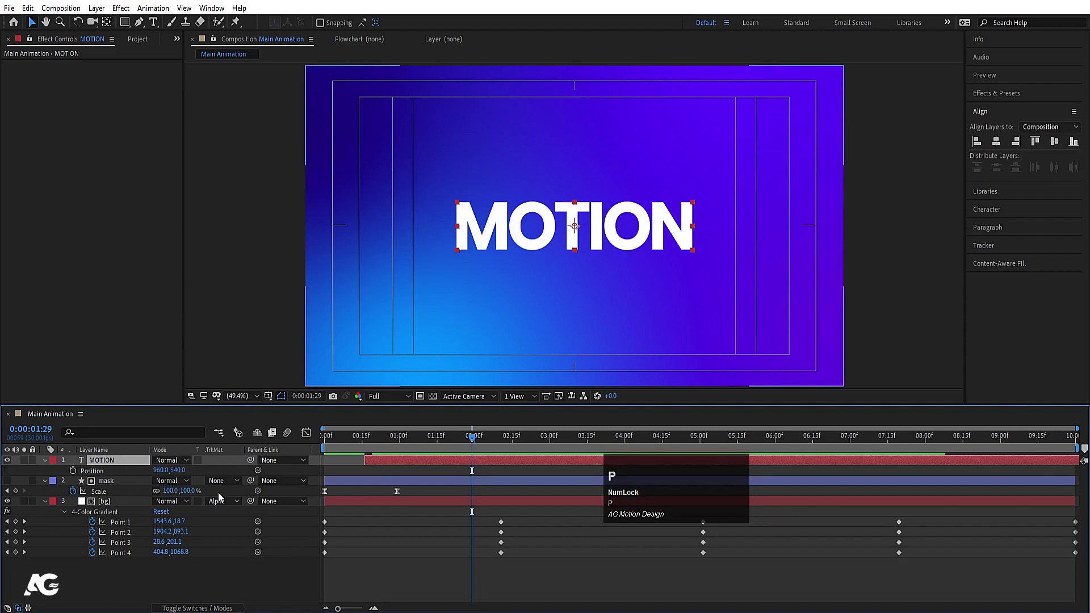
{"action": "left_click", "coordinate": [69, 478]}
{"action": "left_click", "coordinate": [112, 473]}
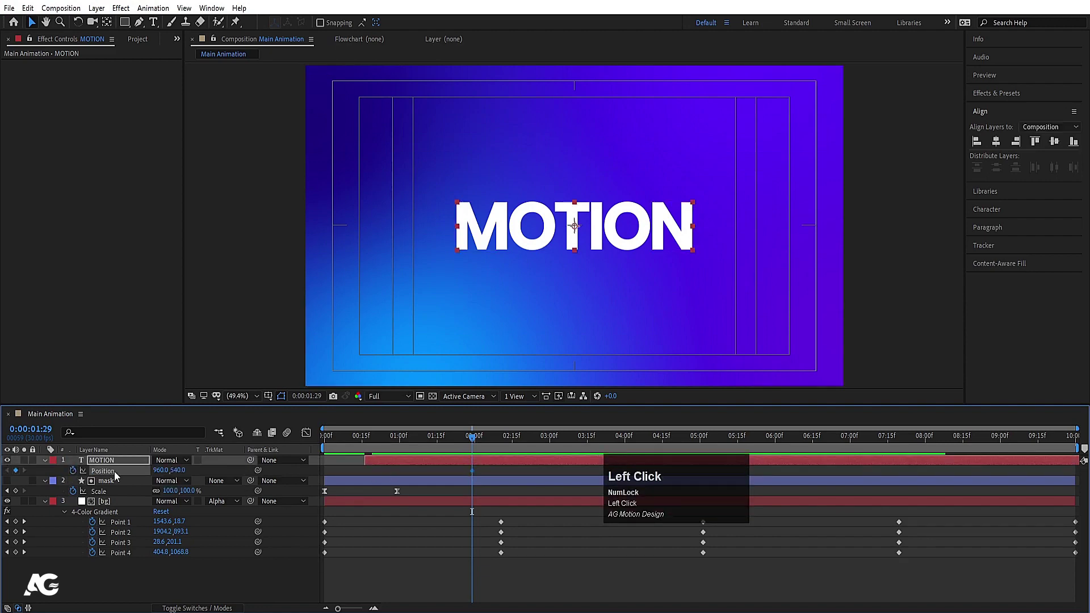
{"action": "left_click", "coordinate": [549, 440]}
{"action": "left_click_drag", "start_coordinate": [177, 470], "coordinate": [139, 454]}
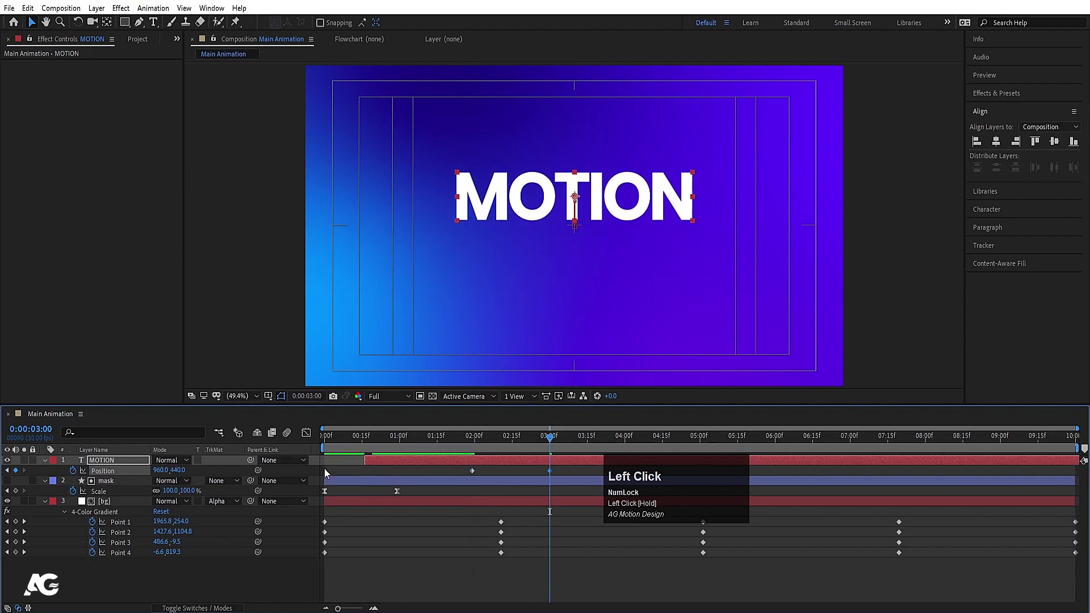
{"action": "left_click", "coordinate": [324, 469]}
Step: Create a new text layer reading GRAPHICS below the MOTION title
{"action": "left_click", "coordinate": [153, 22]}
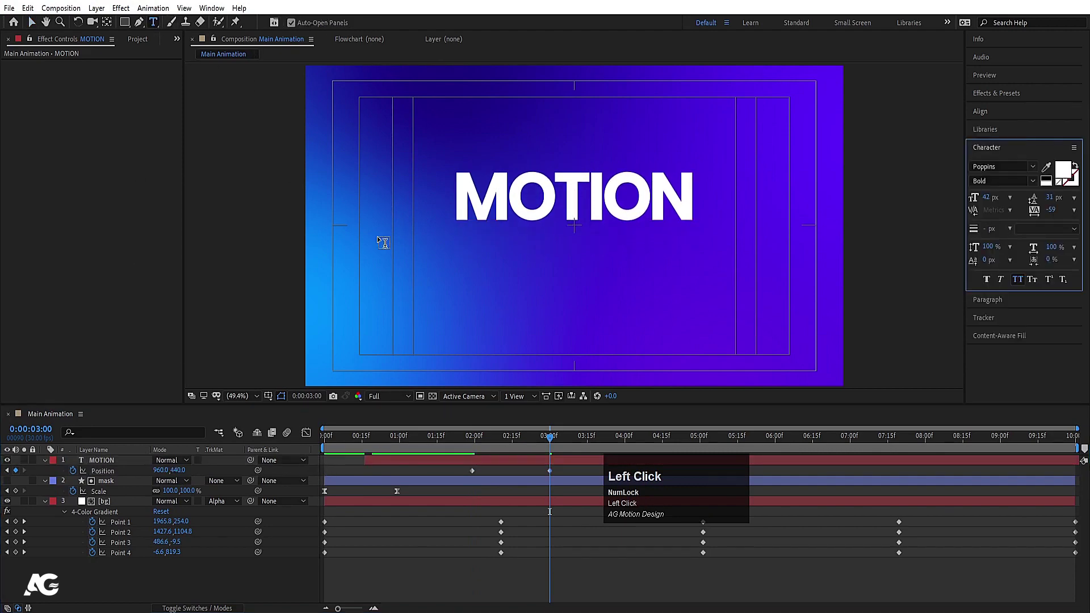
{"action": "left_click", "coordinate": [482, 307]}
{"action": "type", "text": "GR"}
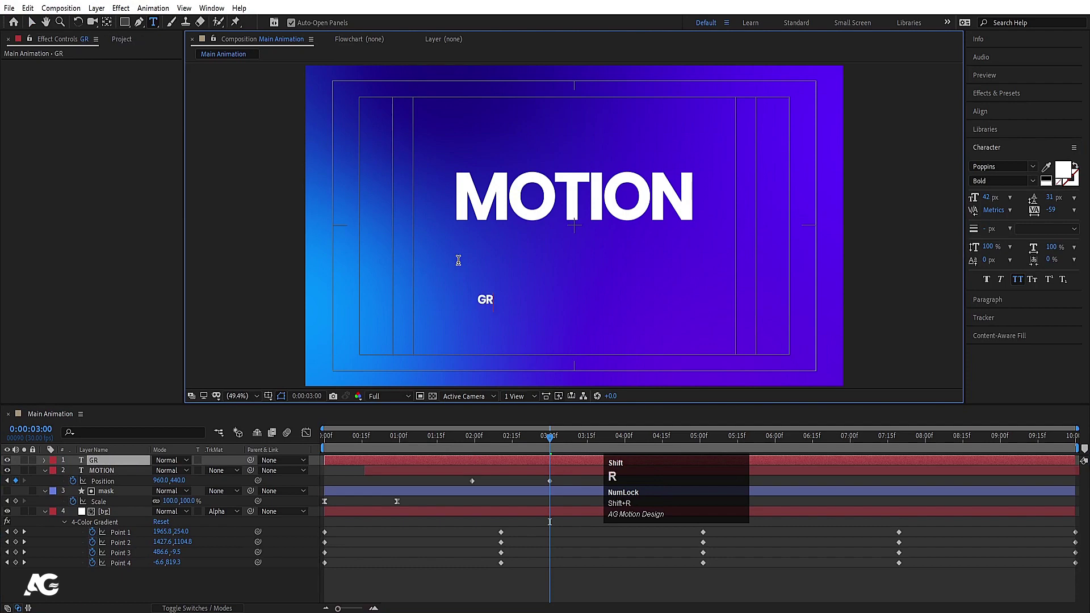
{"action": "type", "text": "APHICS"}
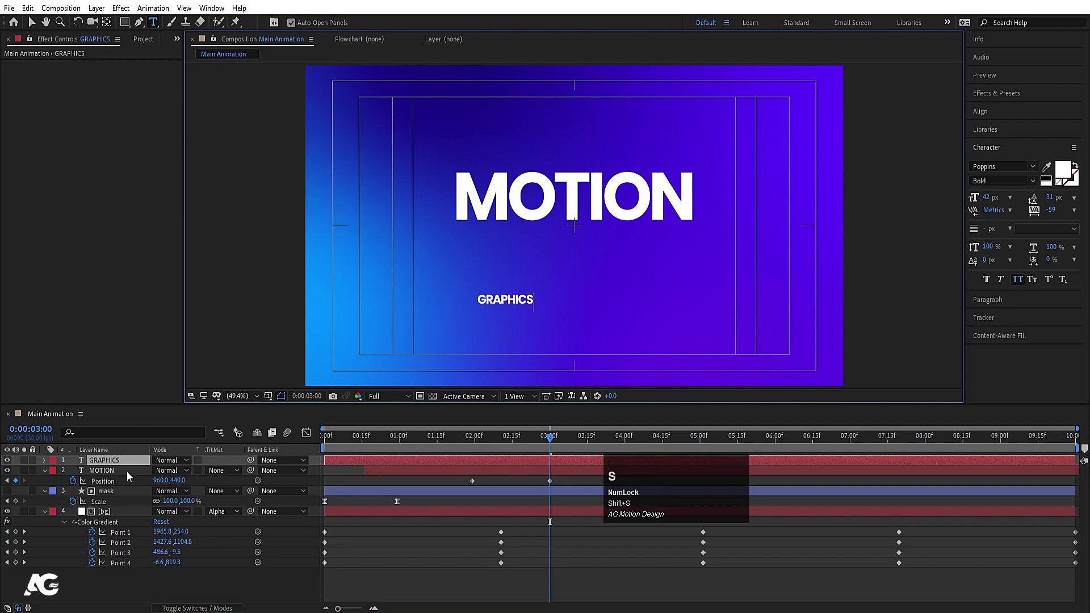
Step: Center the GRAPHICS layer's anchor point and align the layer horizontally and vertically to the composition's center
{"action": "left_click", "coordinate": [106, 466]}
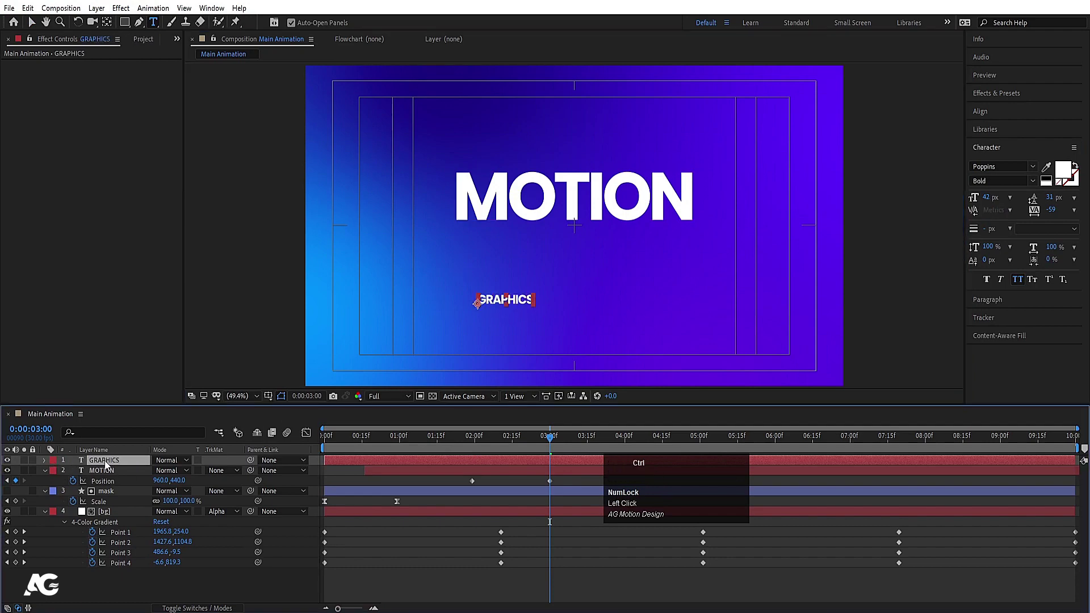
{"action": "key", "text": "ctrl+alt+Home"}
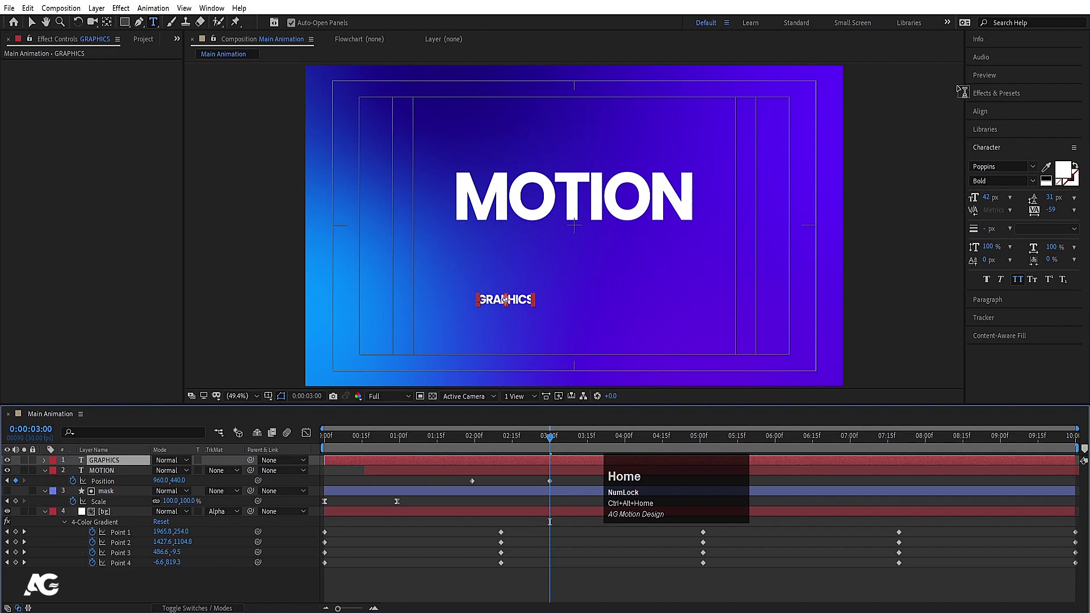
{"action": "left_click", "coordinate": [991, 113]}
{"action": "left_click", "coordinate": [995, 142]}
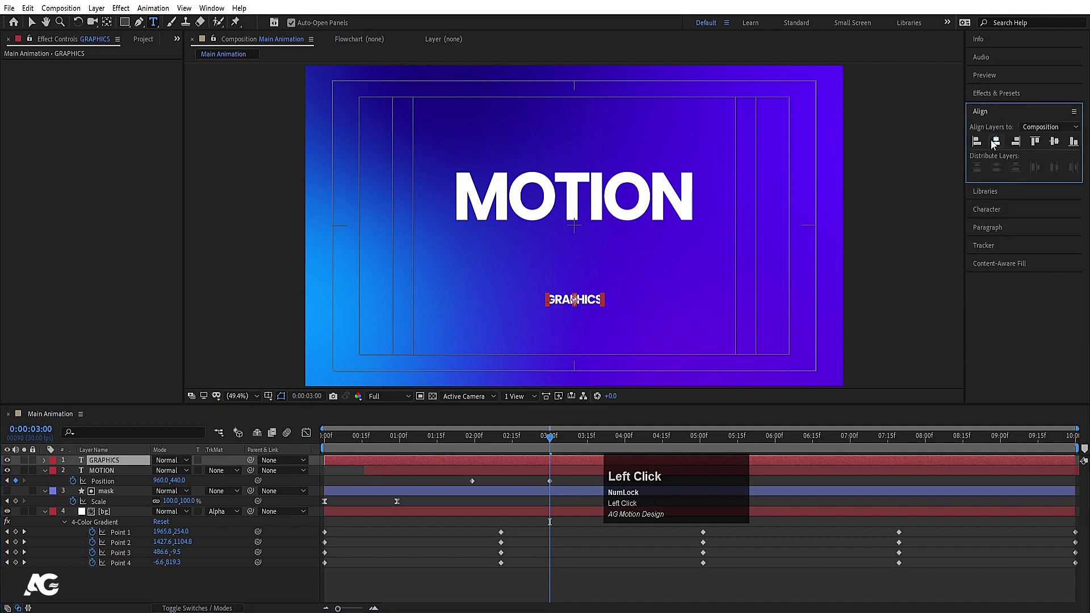
{"action": "left_click", "coordinate": [1053, 142]}
Step: Scale the GRAPHICS layer to 435% to match MOTION's width and move it down beneath the MOTION title
{"action": "key", "text": "s"}
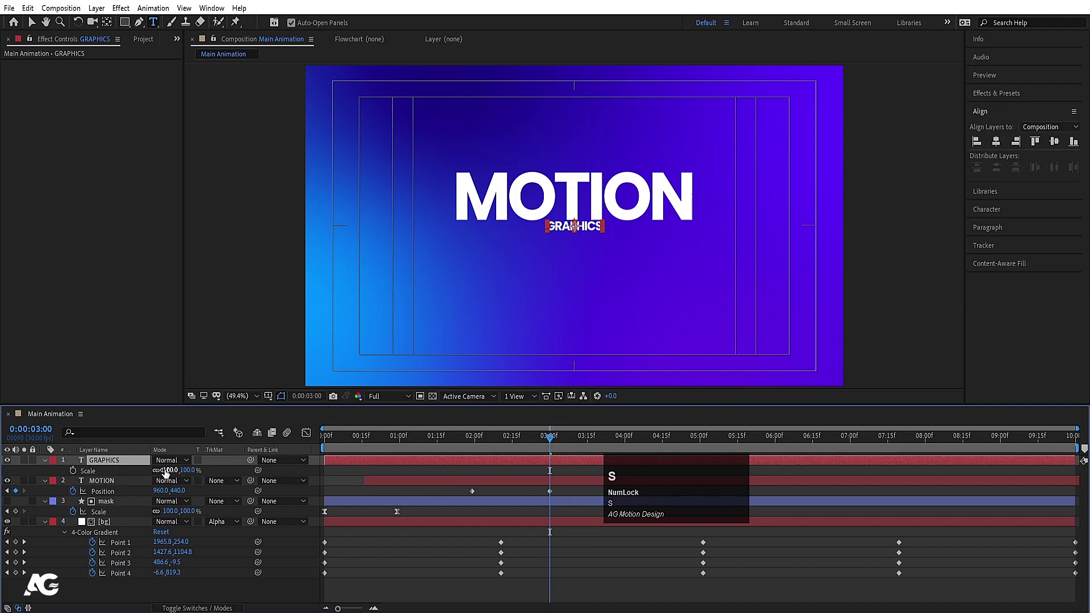
{"action": "left_click_drag", "start_coordinate": [166, 472], "coordinate": [349, 444]}
{"action": "left_click", "coordinate": [32, 22]}
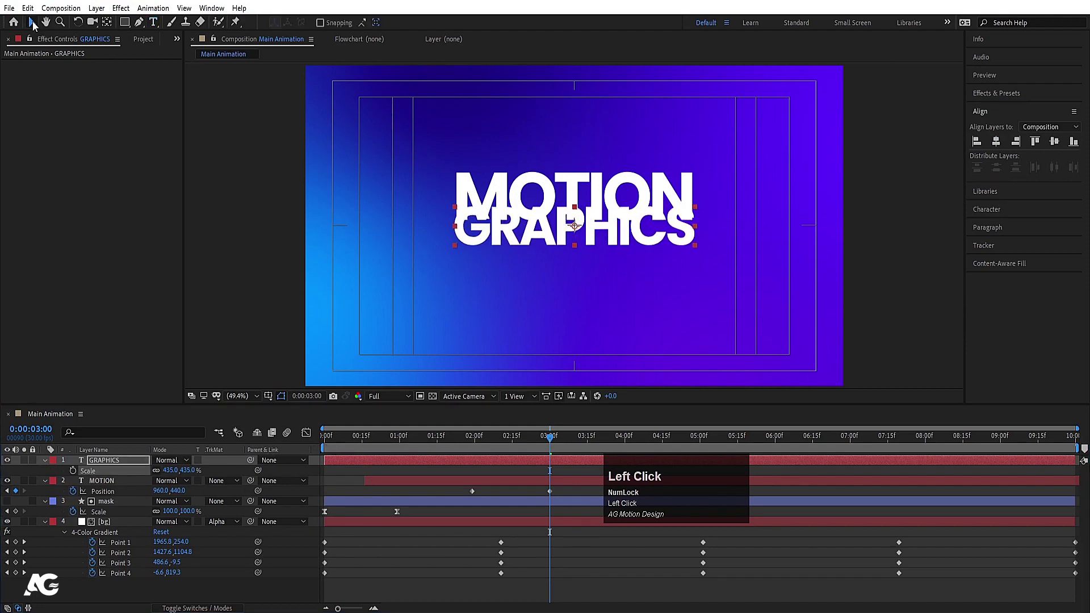
{"action": "left_click_drag", "start_coordinate": [623, 248], "coordinate": [637, 269]}
Step: Nudge the MOTION layer down to Position 960, 466 at 0:00:03:00, closer to the GRAPHICS text
{"action": "left_click", "coordinate": [531, 481]}
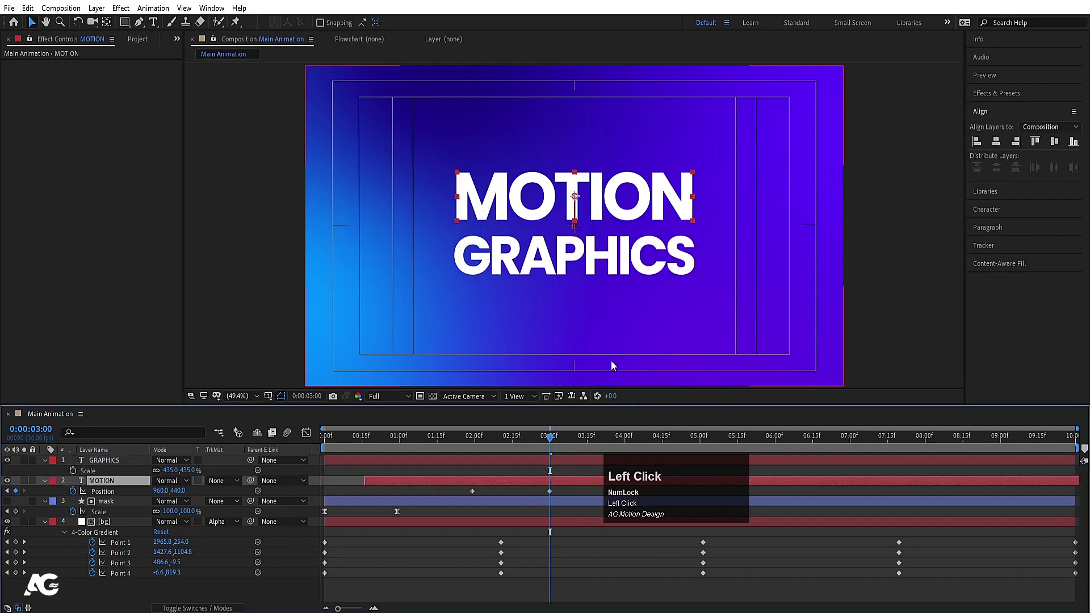
{"action": "key", "text": "Down"}
{"action": "key", "text": "Down"}
{"action": "key", "text": "Down"}
{"action": "key", "text": "Down"}
{"action": "key", "text": "Down"}
{"action": "key", "text": "Down"}
{"action": "key", "text": "Down"}
{"action": "key", "text": "Down"}
{"action": "key", "text": "Down"}
{"action": "key", "text": "Down"}
{"action": "key", "text": "Down"}
{"action": "key", "text": "Down"}
{"action": "key", "text": "Down"}
{"action": "key", "text": "Down"}
{"action": "key", "text": "Down"}
{"action": "key", "text": "Down"}
{"action": "key", "text": "Down"}
{"action": "key", "text": "Down"}
{"action": "key", "text": "Down"}
{"action": "key", "text": "Down"}
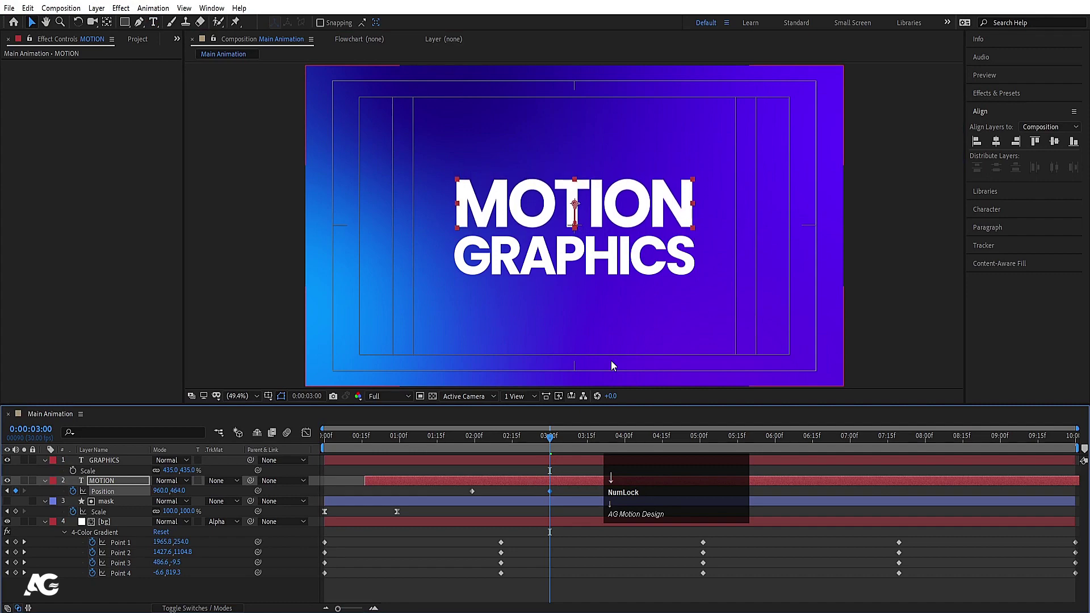
{"action": "key", "text": "Down"}
{"action": "key", "text": "Down"}
Step: Nudge the GRAPHICS layer up to Position 960, 621.3 so it sits tightly beneath MOTION
{"action": "left_click", "coordinate": [607, 263]}
{"action": "key", "text": "Up"}
{"action": "key", "text": "Up"}
{"action": "key", "text": "Up"}
{"action": "key", "text": "Up"}
{"action": "key", "text": "Up"}
{"action": "key", "text": "Up"}
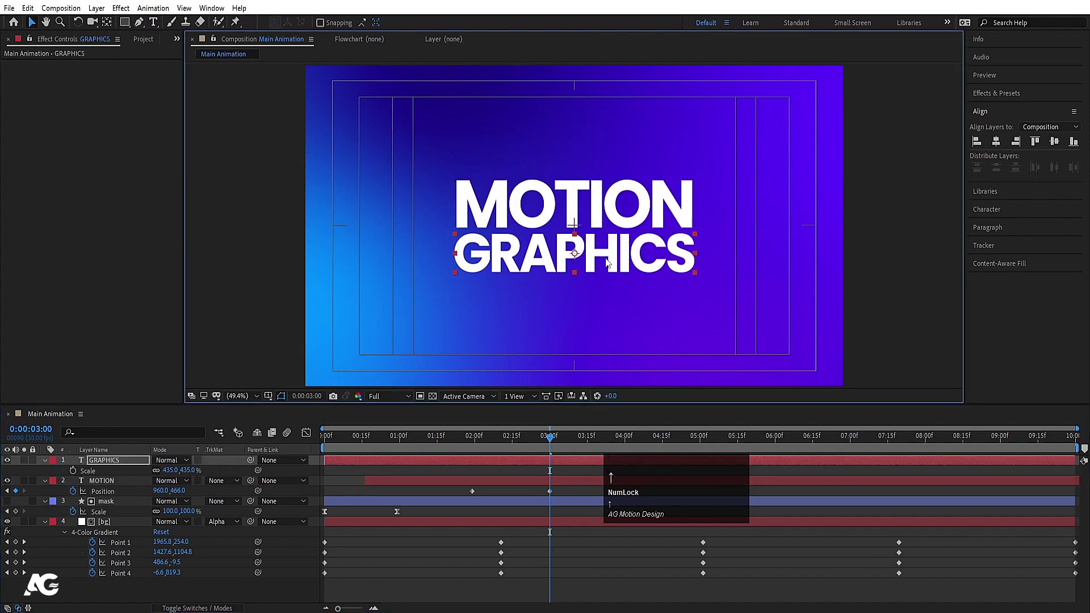
{"action": "key", "text": "Up"}
{"action": "key", "text": "Up"}
{"action": "key", "text": "Up"}
{"action": "key", "text": "Up"}
{"action": "key", "text": "Up"}
{"action": "key", "text": "Up"}
{"action": "key", "text": "Up"}
{"action": "key", "text": "Up"}
{"action": "key", "text": "Up"}
{"action": "key", "text": "Up"}
{"action": "key", "text": "Up"}
{"action": "key", "text": "Up"}
{"action": "left_click", "coordinate": [520, 476]}
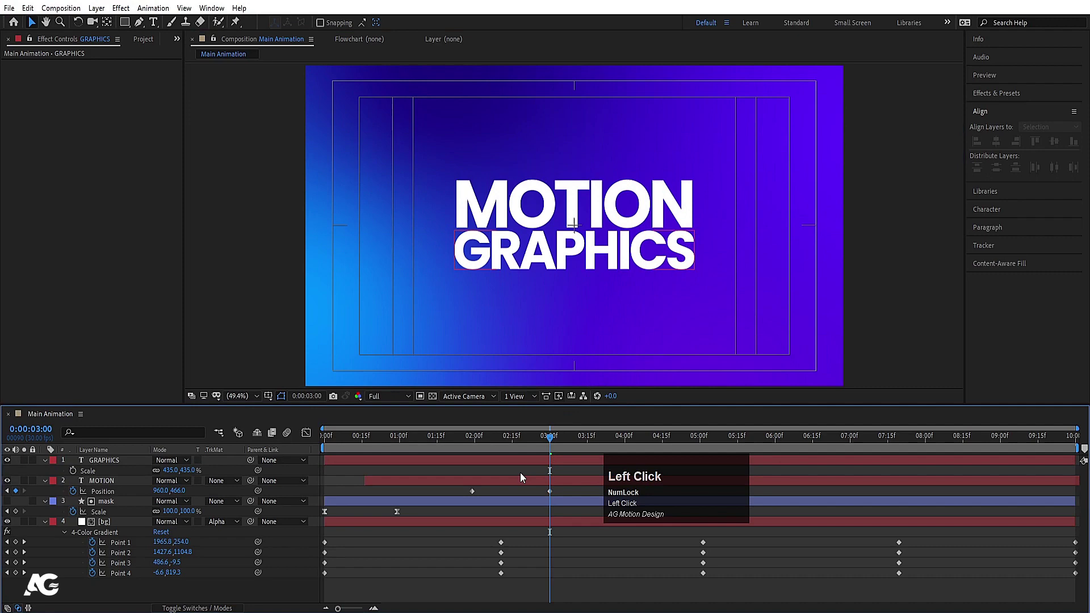
Step: Shift the GRAPHICS layer to begin at MOTION's first Position keyframe, 0:00:01:29
{"action": "key", "text": "j"}
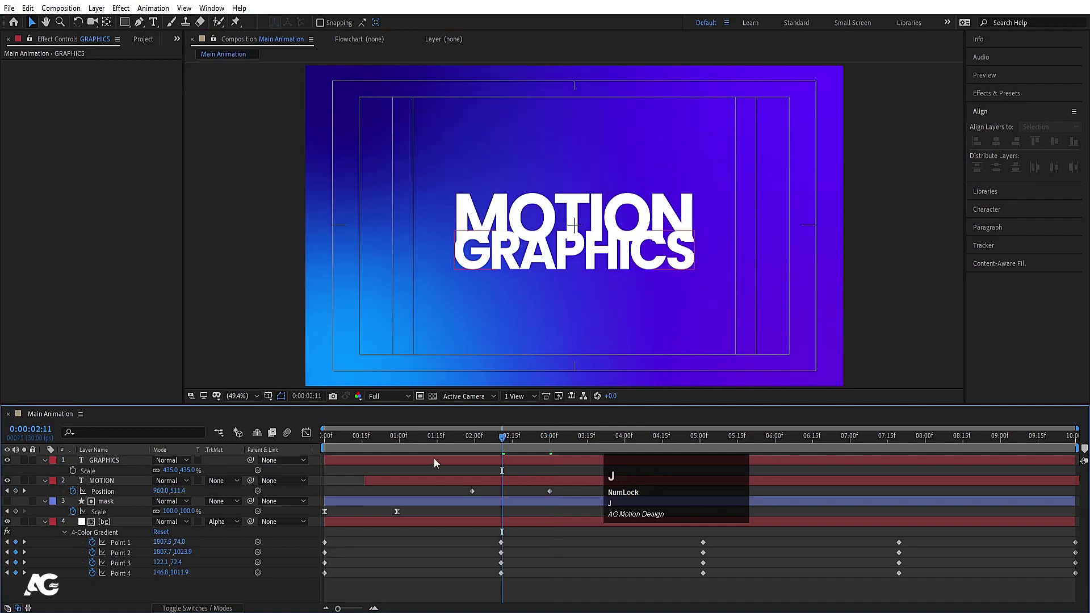
{"action": "key", "text": "j"}
{"action": "left_click", "coordinate": [471, 462]}
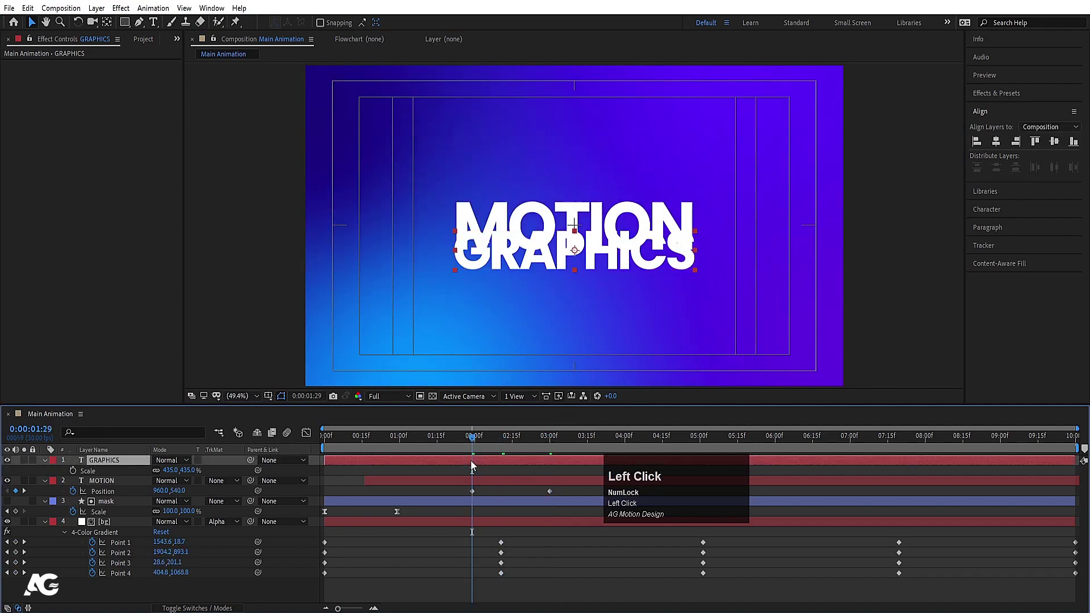
{"action": "key", "text": "bracketleft"}
Step: Keyframe the GRAPHICS layer's Position from 960, 550.3 at 0:00:01:29 to 960, 621.3 at 0:00:03:00
{"action": "key", "text": "p"}
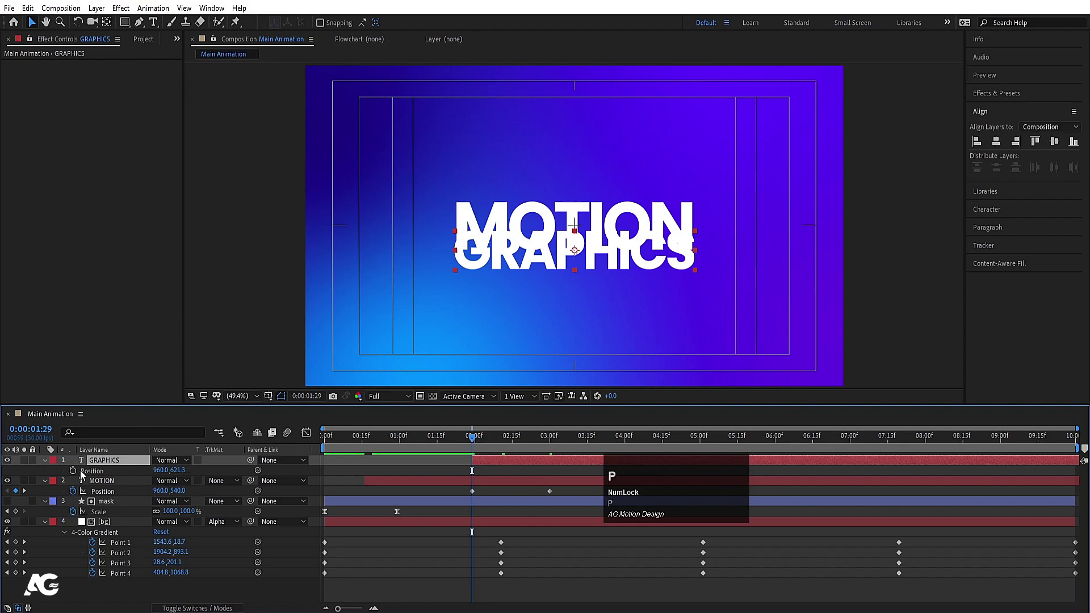
{"action": "left_click", "coordinate": [73, 470]}
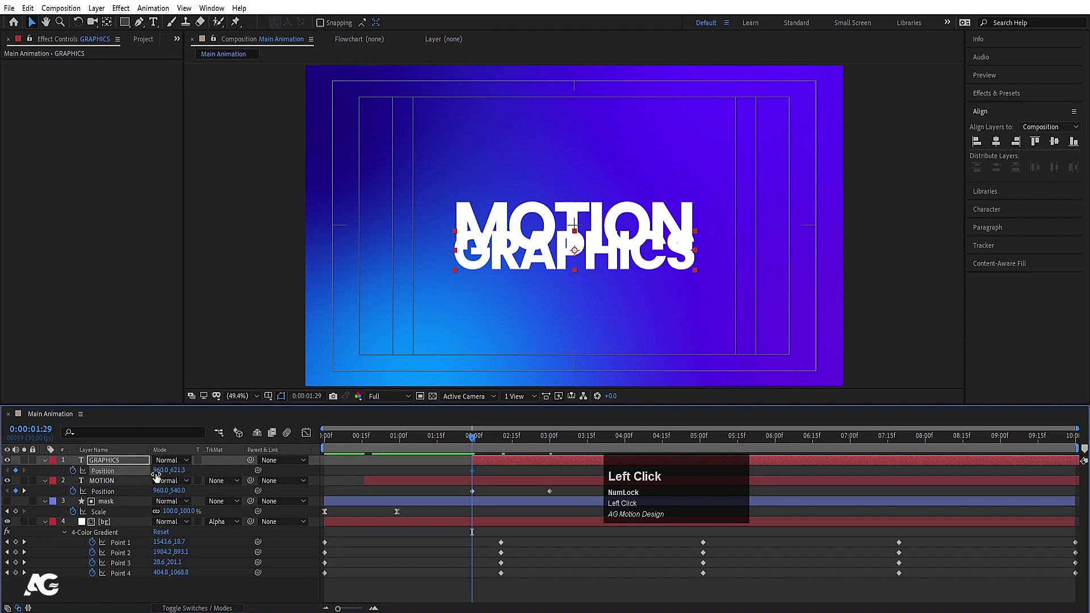
{"action": "left_click", "coordinate": [546, 436]}
{"action": "key", "text": "k"}
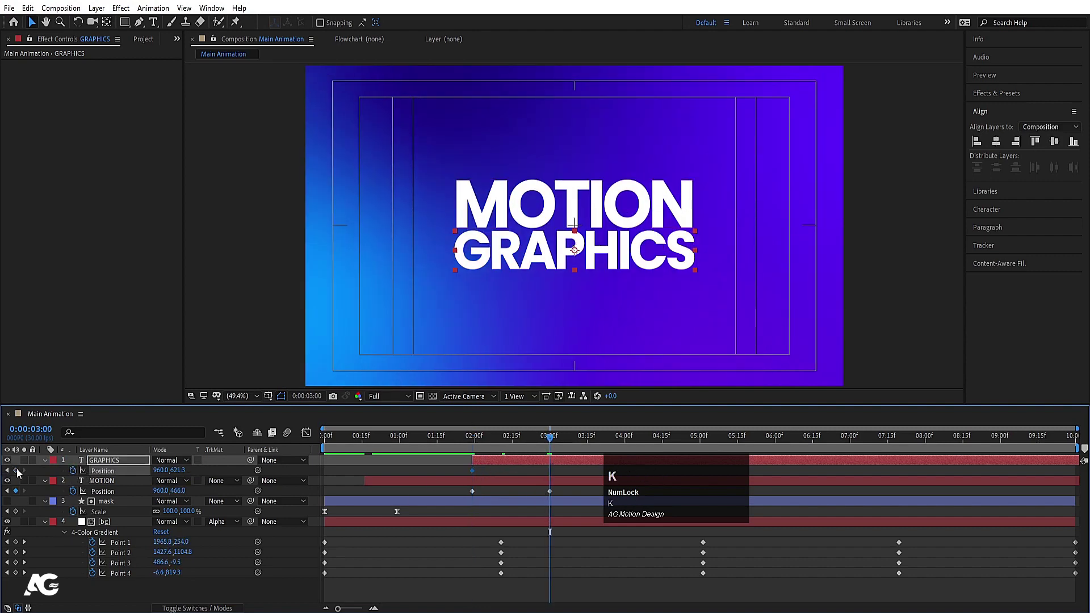
{"action": "left_click", "coordinate": [16, 470]}
{"action": "left_click", "coordinate": [482, 436]}
{"action": "key", "text": "j"}
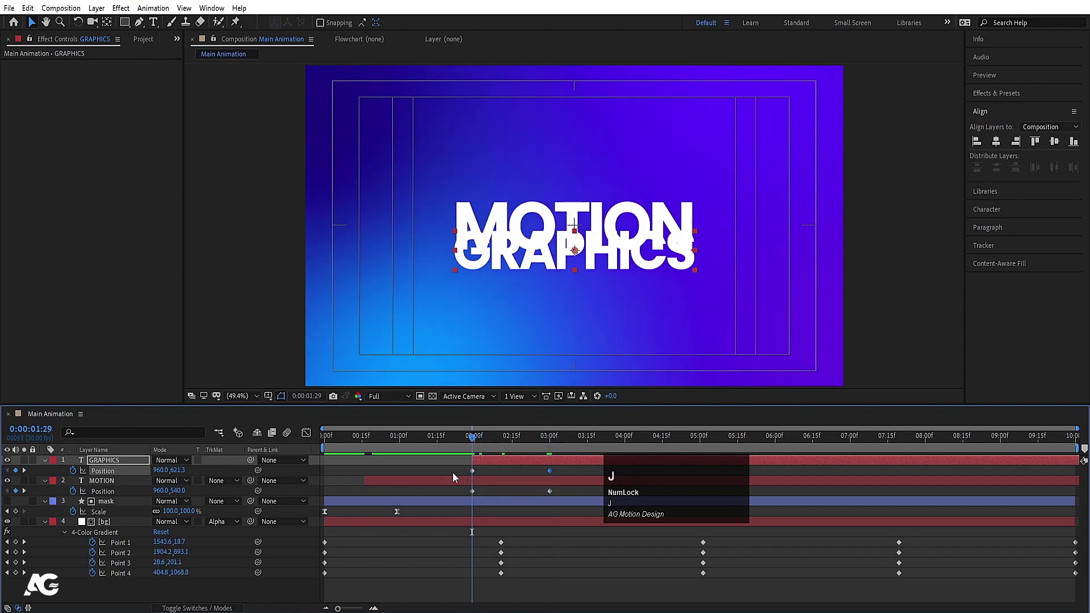
{"action": "left_click_drag", "start_coordinate": [177, 470], "coordinate": [151, 454]}
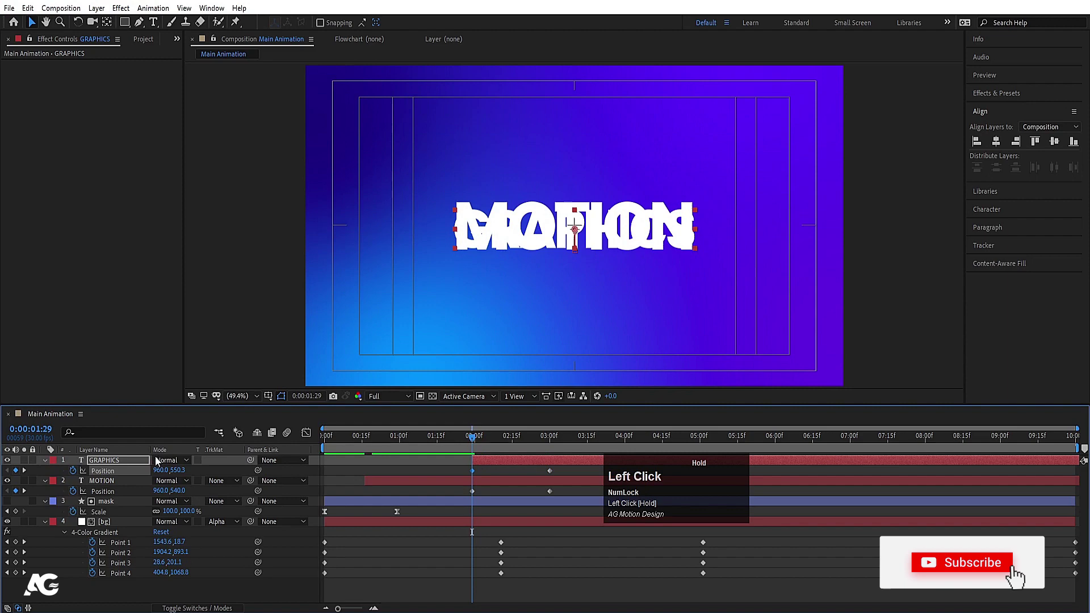
{"action": "key", "text": "k"}
{"action": "key", "text": "k"}
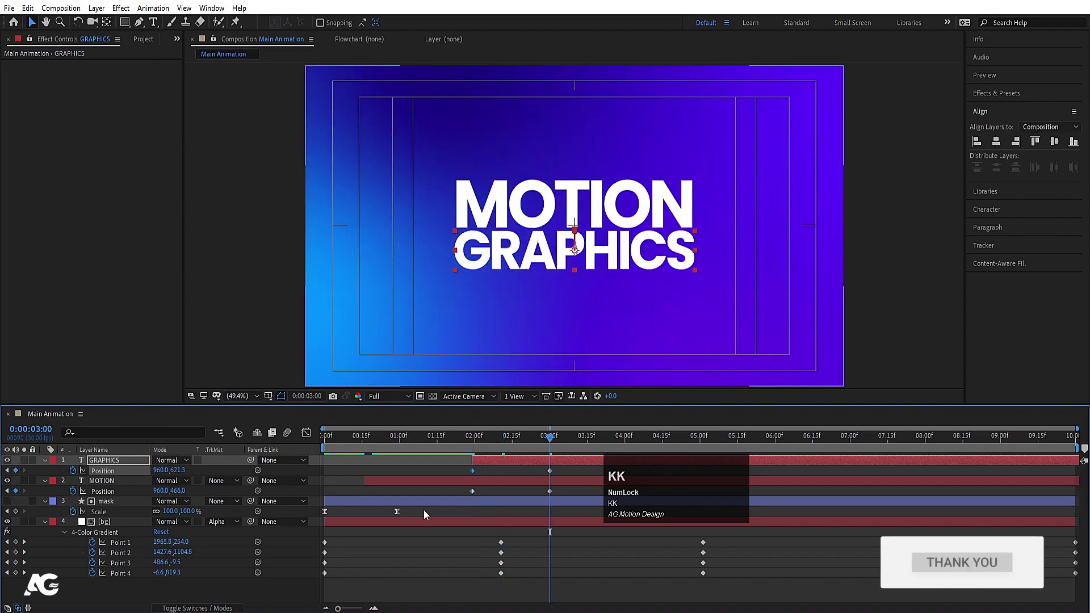
Step: Draw a blue rectangle shape layer over the GRAPHICS text, starting at MOTION's lower edge, and centre its anchor point
{"action": "left_click", "coordinate": [459, 466]}
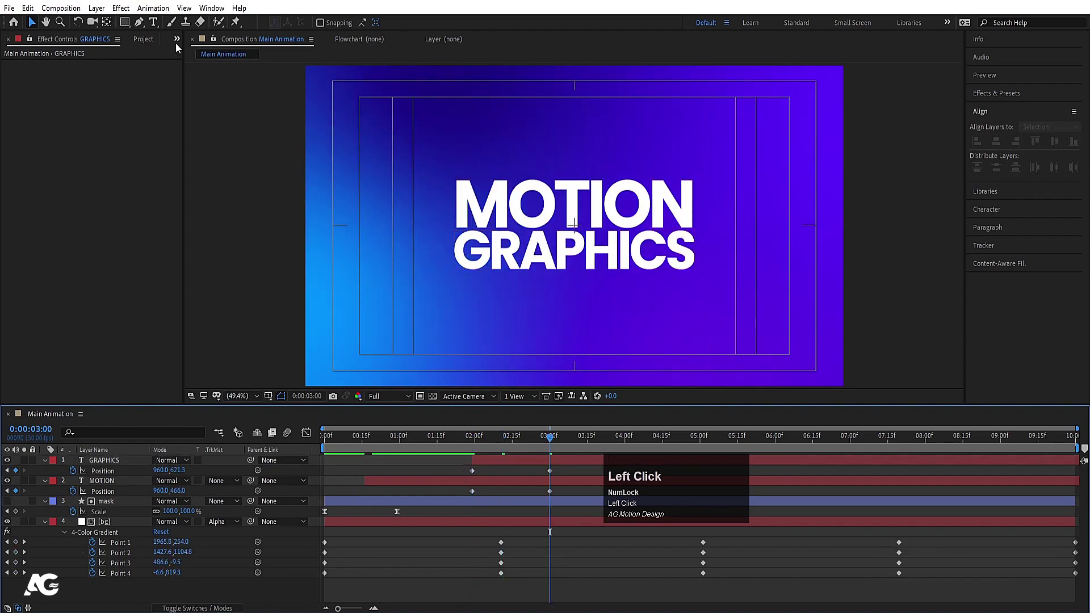
{"action": "left_click", "coordinate": [124, 22]}
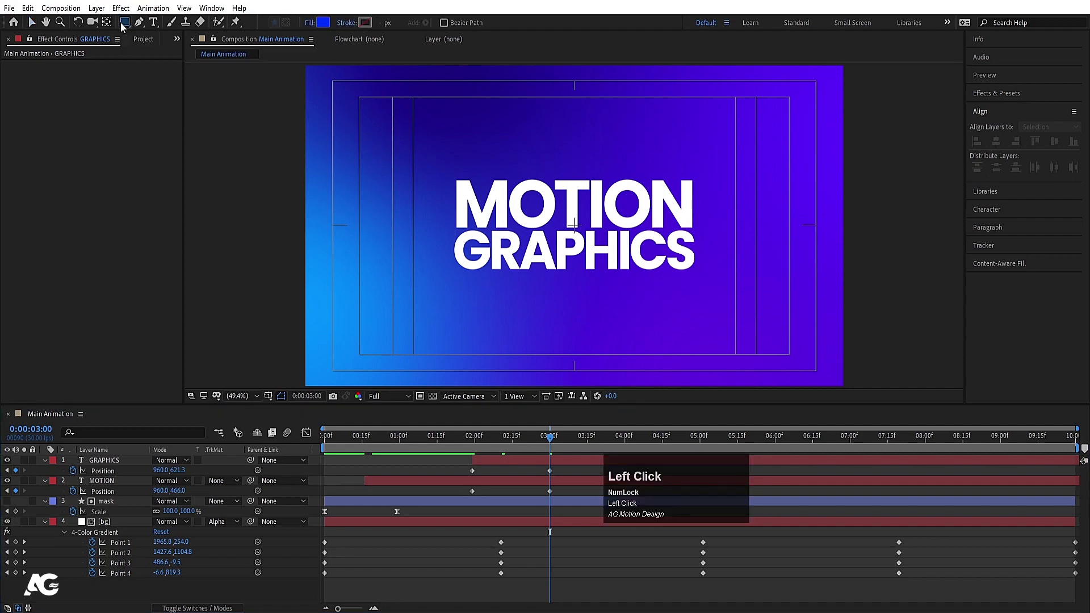
{"action": "left_click", "coordinate": [453, 229]}
{"action": "left_click_drag", "start_coordinate": [523, 266], "coordinate": [701, 277]}
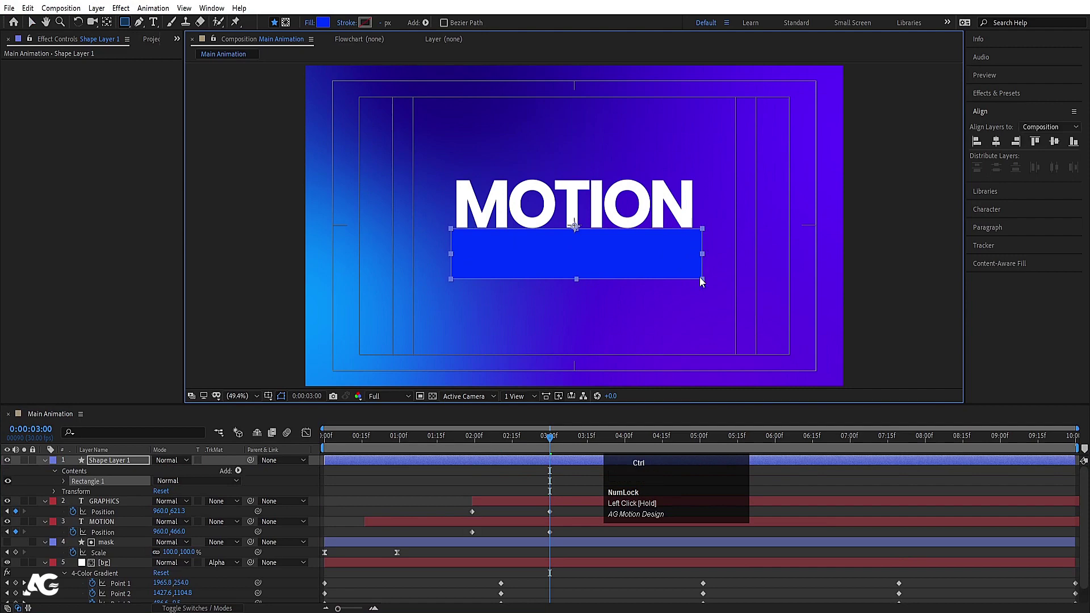
{"action": "key", "text": "ctrl+alt+Home"}
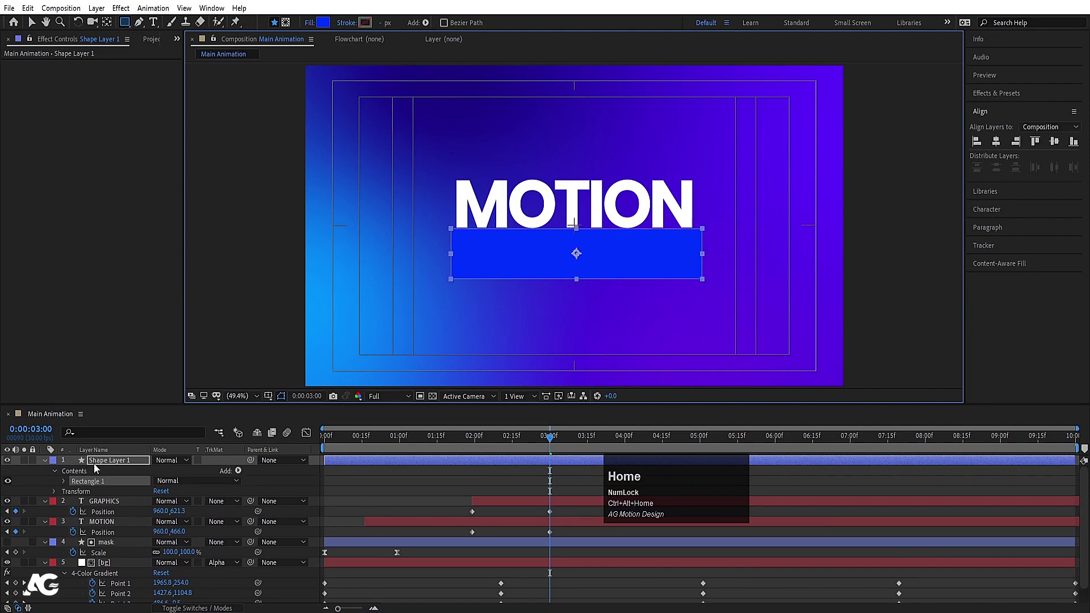
Step: Rename the new rectangle shape layer as mask2 and collapse the revealed layer properties
{"action": "left_click", "coordinate": [94, 464]}
{"action": "key", "text": "Return"}
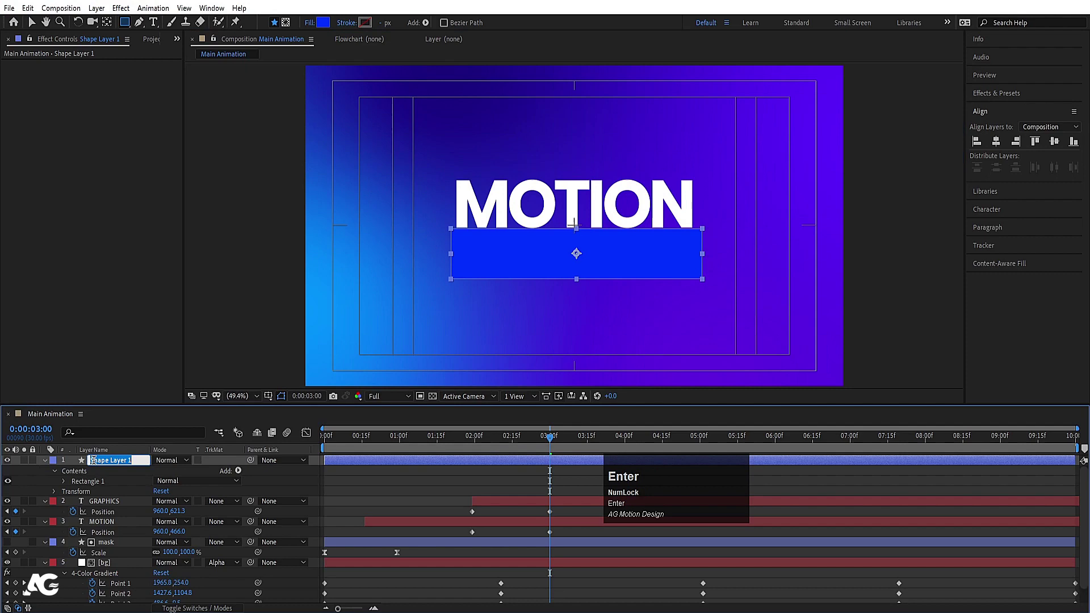
{"action": "type", "text": "mask2"}
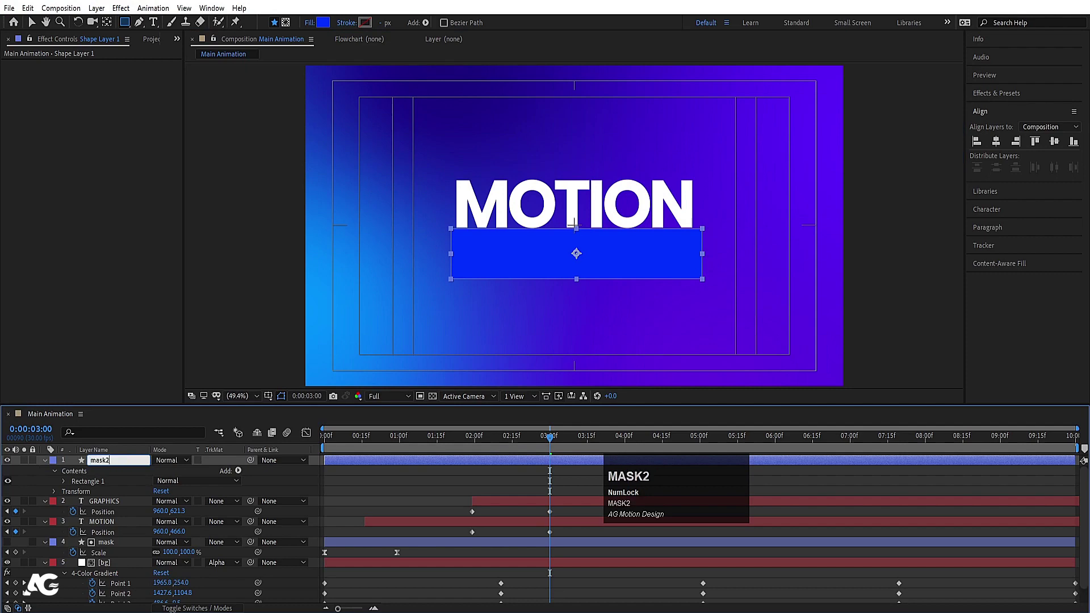
{"action": "key", "text": "Return"}
{"action": "left_click", "coordinate": [373, 484]}
{"action": "key", "text": "u"}
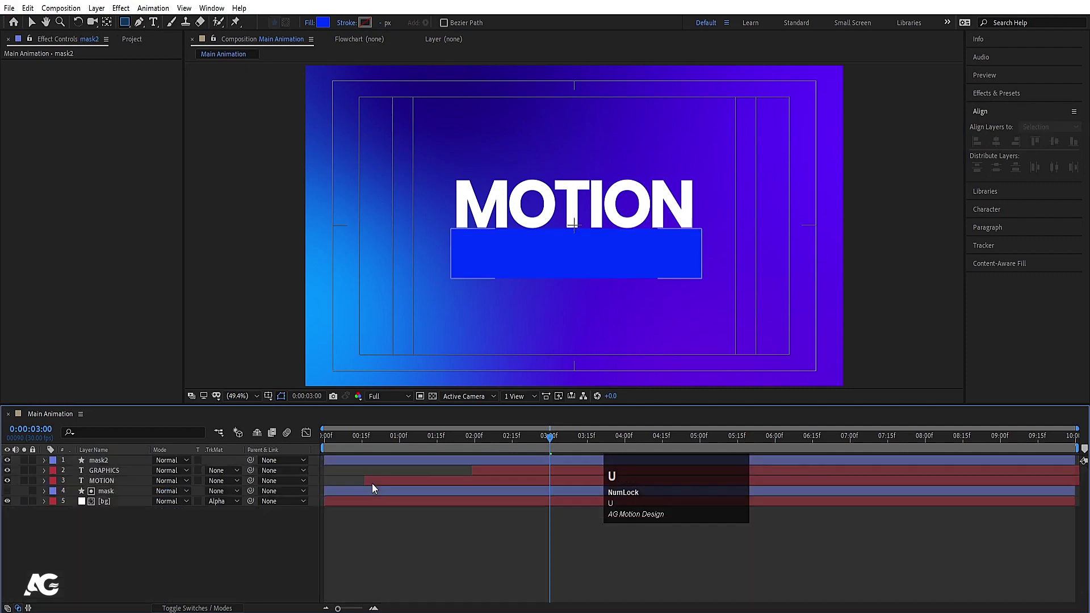
Step: Parent mask2 to the MOTION layer, set the GRAPHICS layer's track matte to Alpha Matte "mask2", and preview the reveal
{"action": "left_click", "coordinate": [103, 461]}
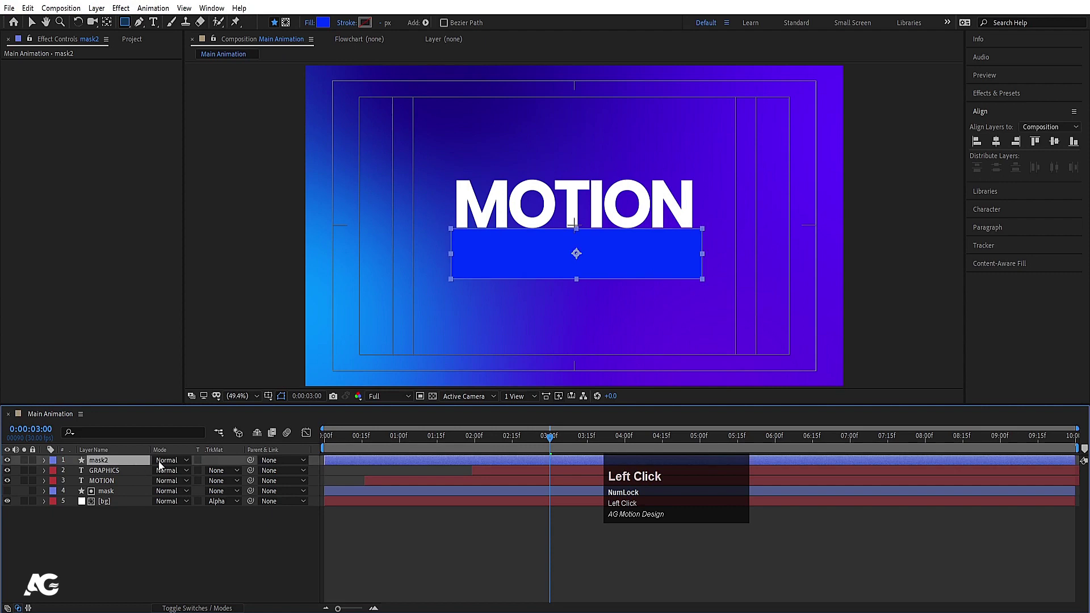
{"action": "left_click_drag", "start_coordinate": [251, 460], "coordinate": [111, 480]}
{"action": "left_click", "coordinate": [100, 471]}
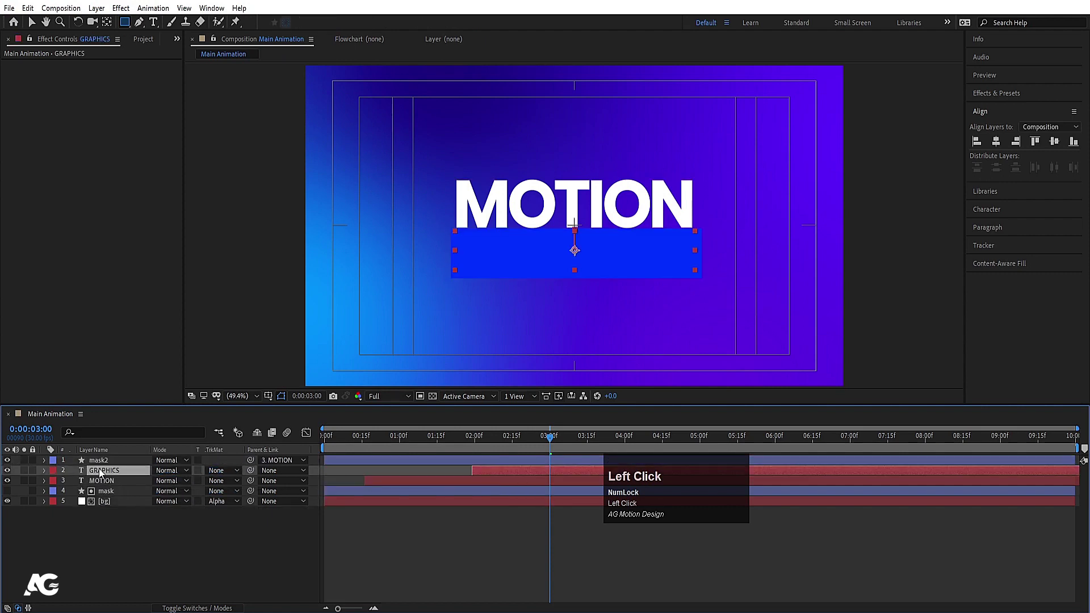
{"action": "key", "text": "Num_Lock"}
{"action": "left_click", "coordinate": [218, 471]}
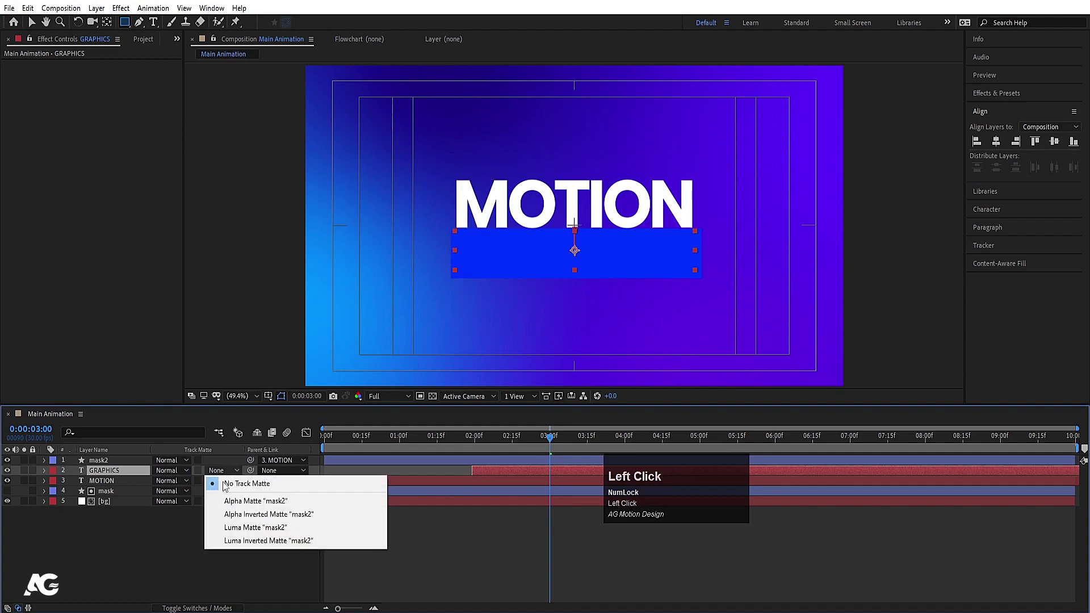
{"action": "left_click", "coordinate": [229, 501]}
{"action": "left_click", "coordinate": [565, 577]}
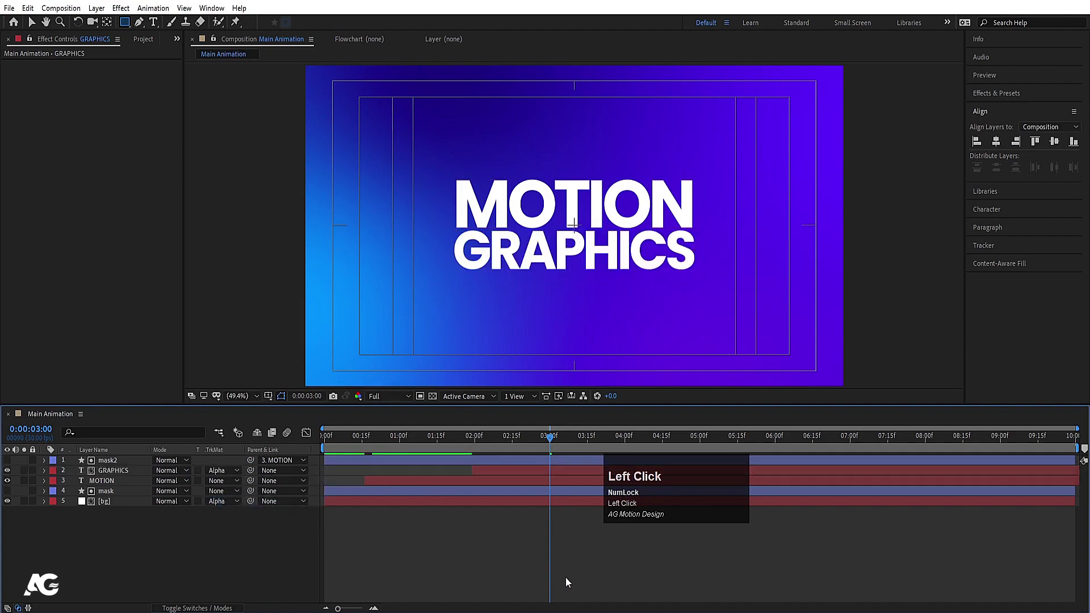
{"action": "key", "text": "u"}
{"action": "left_click_drag", "start_coordinate": [491, 437], "coordinate": [472, 438]}
{"action": "key", "text": "space"}
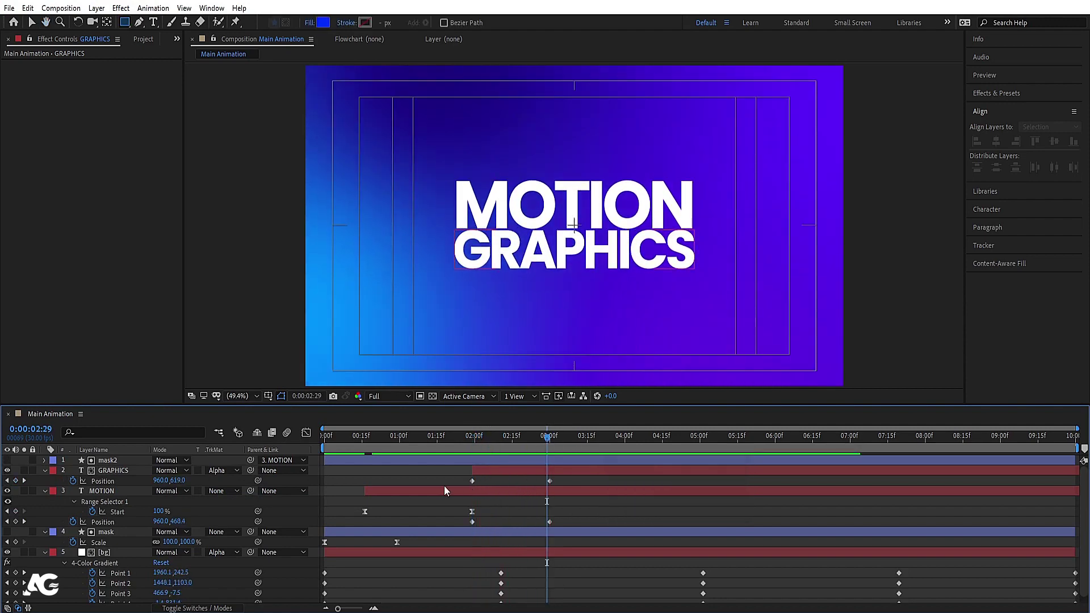
Step: Apply Easy Ease to the Position keyframes of both the MOTION and GRAPHICS layers
{"action": "key", "text": "u"}
{"action": "left_click", "coordinate": [99, 481]}
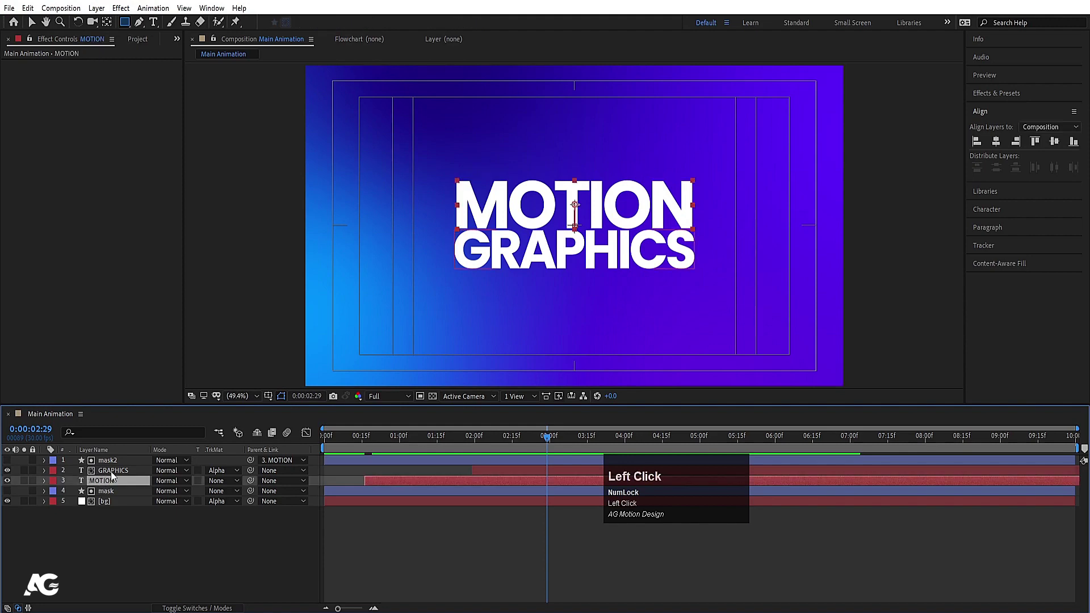
{"action": "left_click", "coordinate": [111, 472], "text": "shift"}
{"action": "key", "text": "p"}
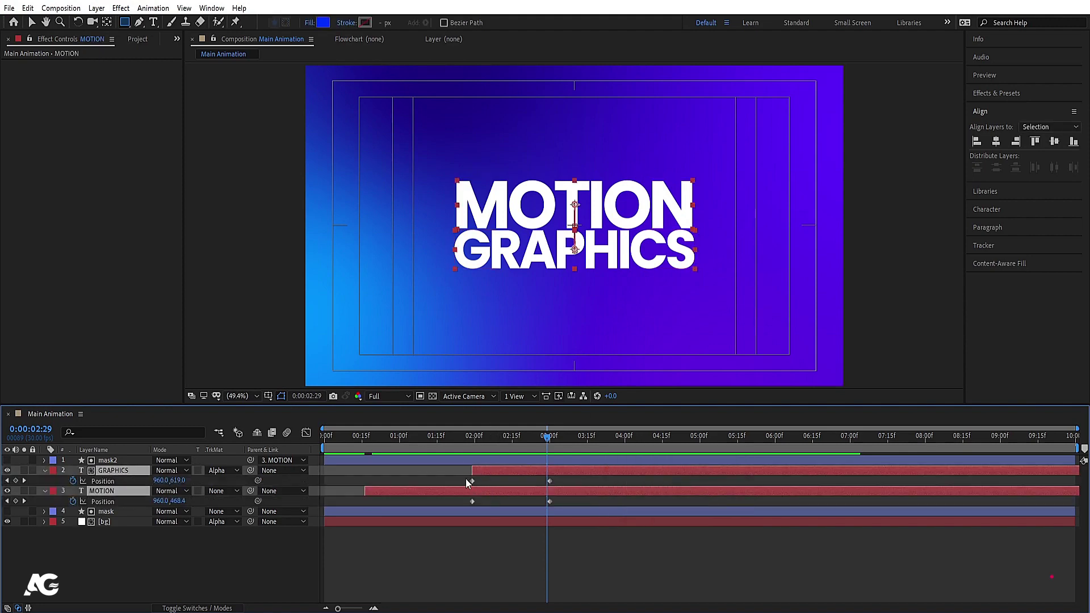
{"action": "left_click_drag", "start_coordinate": [462, 478], "coordinate": [571, 507]}
{"action": "key", "text": "F9"}
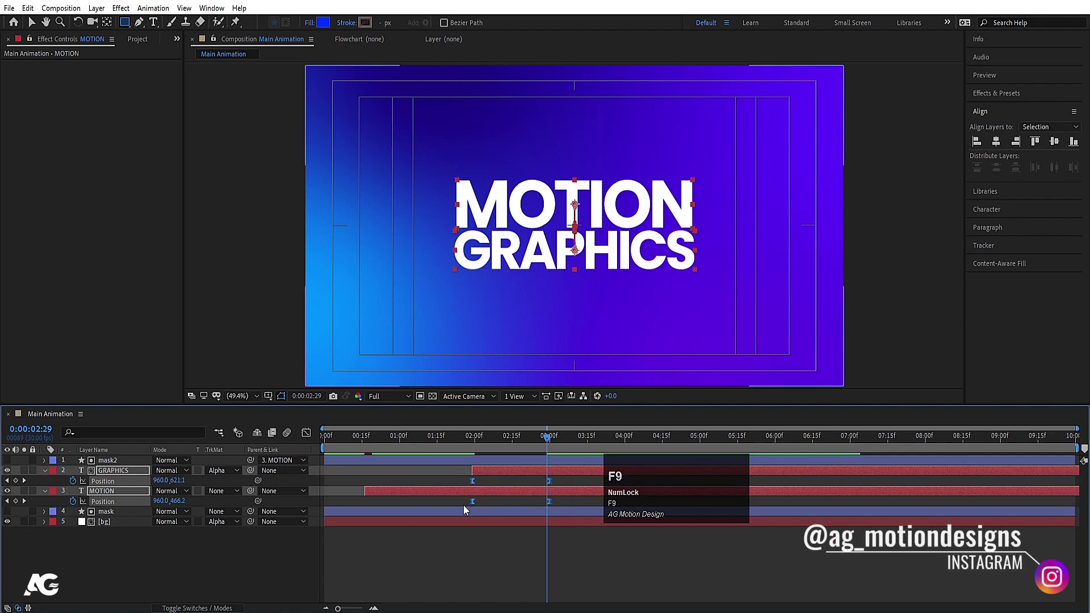
Step: Sharpen both text layers' Position speed curves in the Graph Editor, pulling the easing handles to the midpoint for a steep central peak
{"action": "left_click", "coordinate": [306, 433]}
{"action": "left_click_drag", "start_coordinate": [436, 536], "coordinate": [642, 583]}
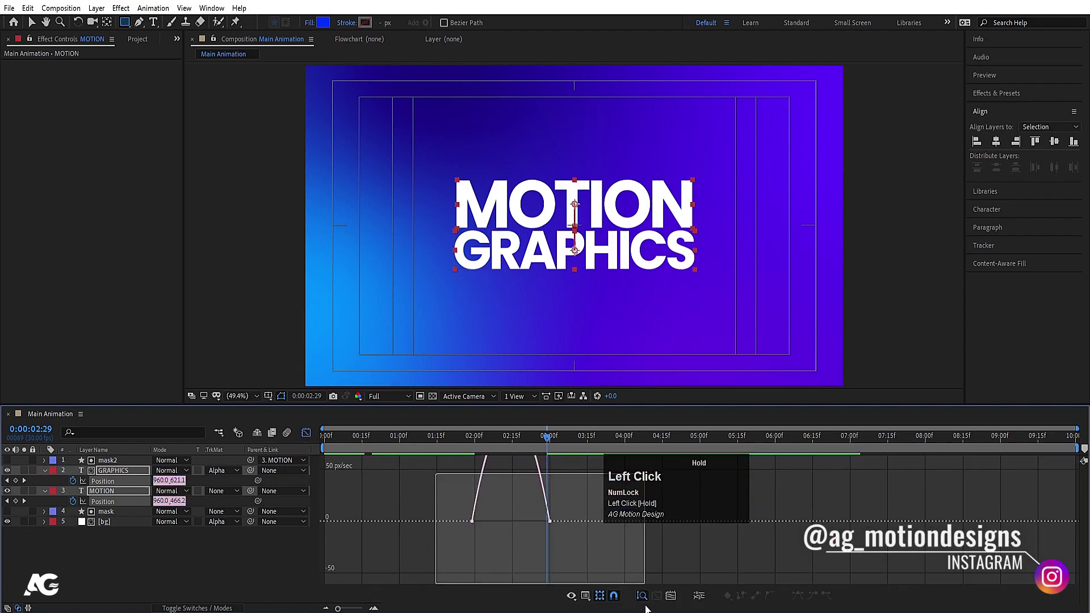
{"action": "left_click_drag", "start_coordinate": [537, 572], "coordinate": [509, 575]}
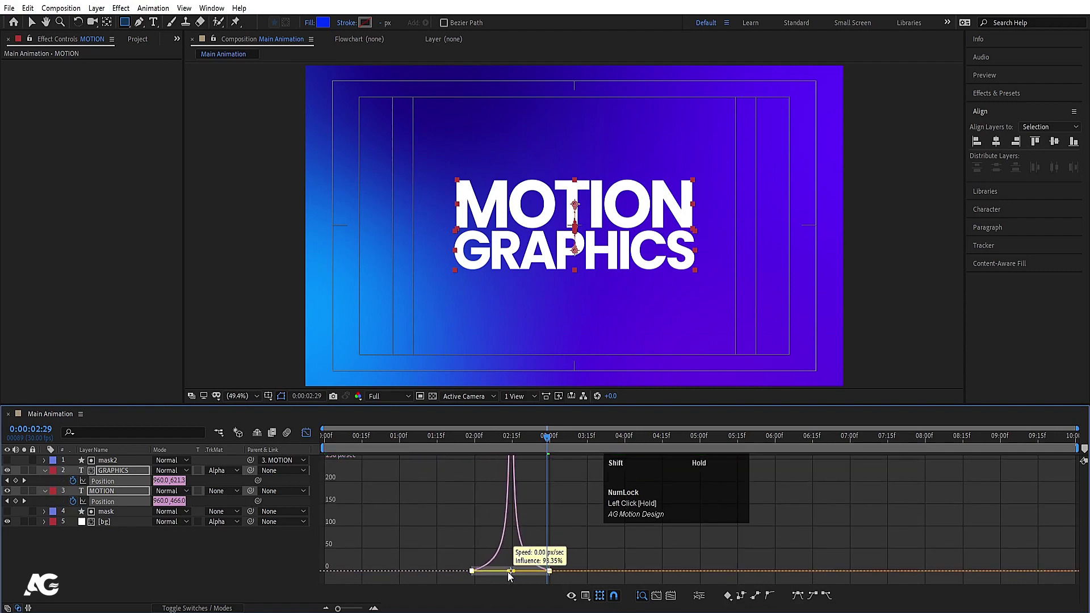
{"action": "left_click", "coordinate": [469, 438]}
{"action": "key", "text": "space"}
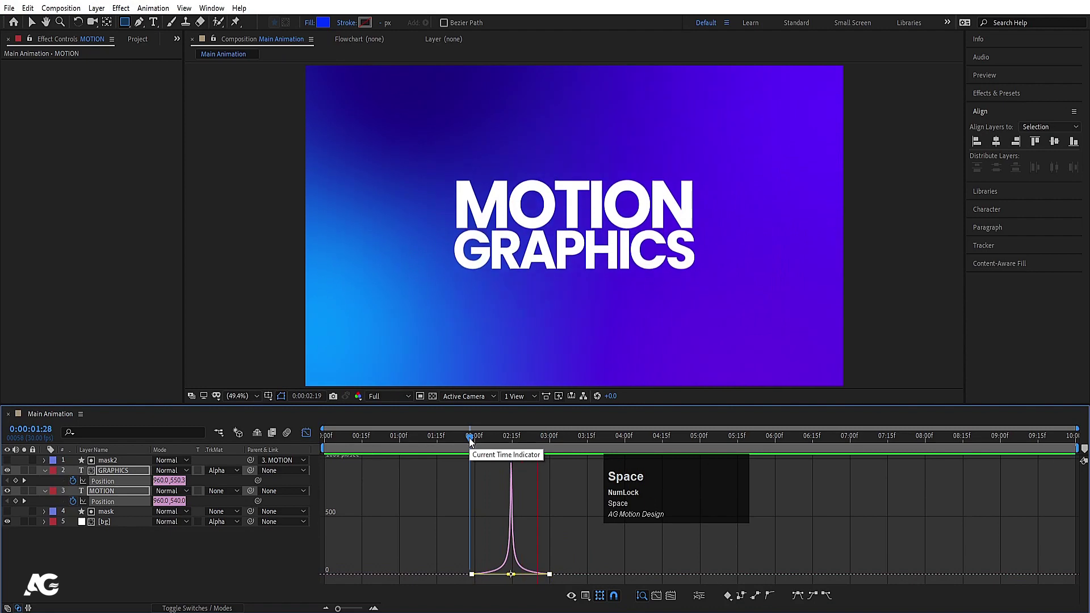
{"action": "left_click", "coordinate": [306, 433]}
Step: Shift both text layers' Position keyframes earlier to end at 0:00:02:23, and start the GRAPHICS layer at their first keyframe
{"action": "key", "text": "space"}
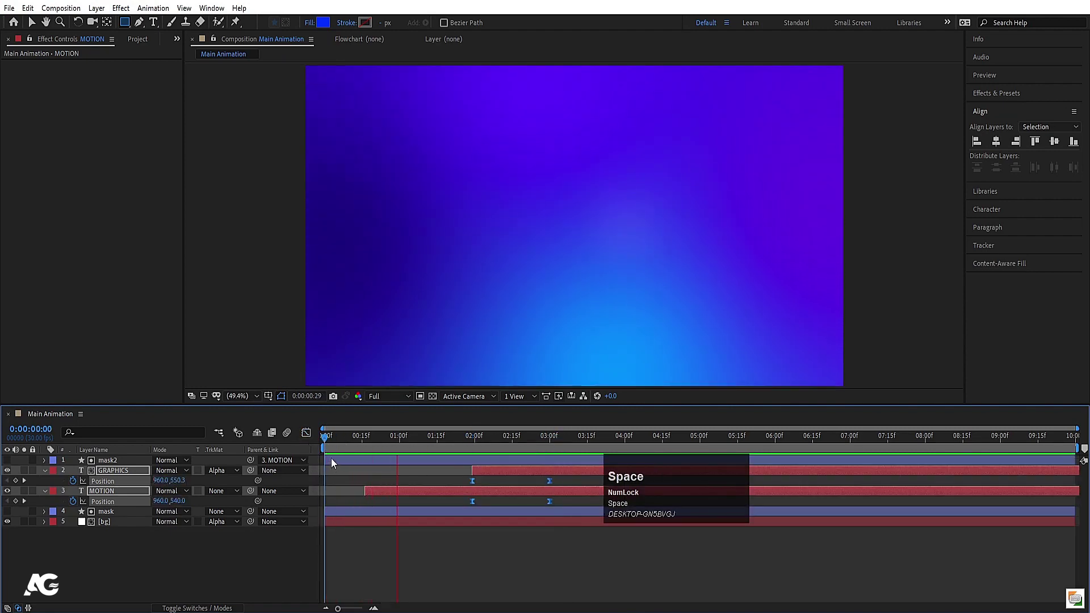
{"action": "key", "text": "space"}
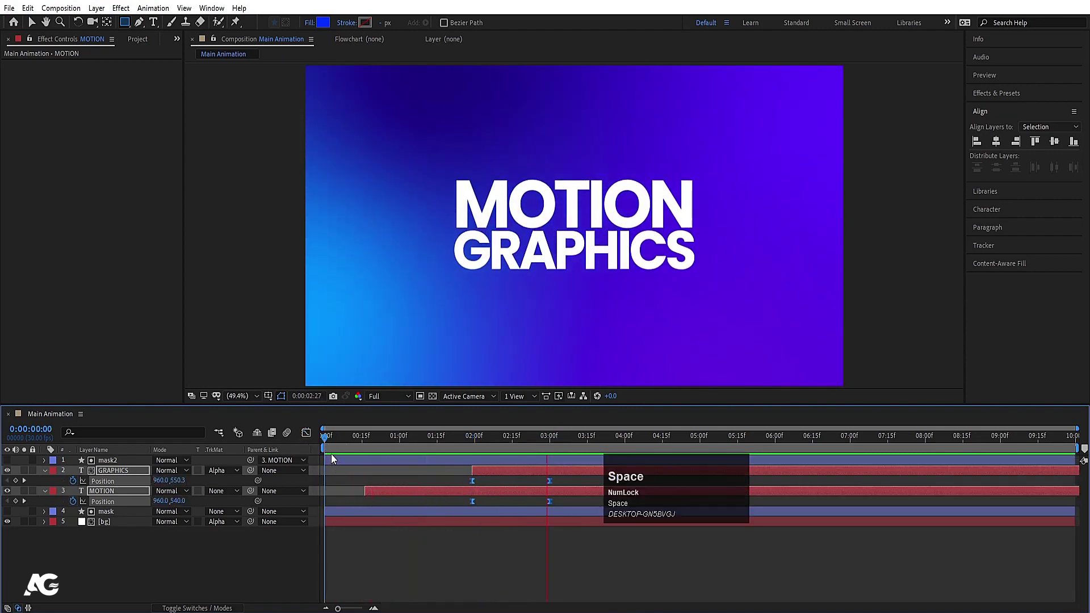
{"action": "left_click_drag", "start_coordinate": [471, 440], "coordinate": [442, 438]}
{"action": "key", "text": "space"}
{"action": "key", "text": "space"}
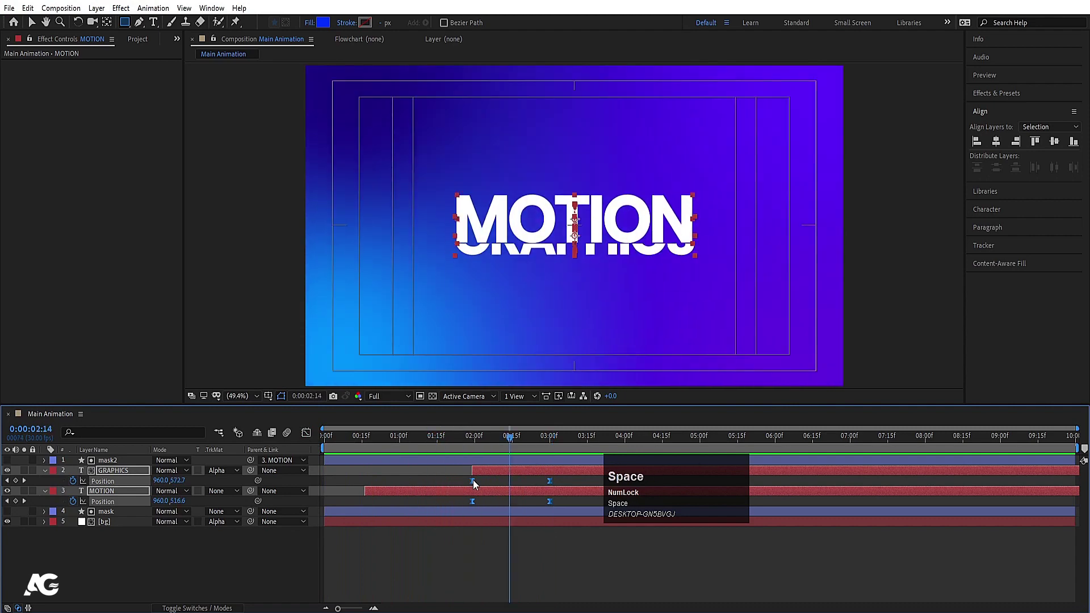
{"action": "mouse_move", "coordinate": [472, 481]}
{"action": "left_mouse_down"}
{"action": "mouse_move", "coordinate": [454, 481]}
{"action": "mouse_move", "coordinate": [463, 474]}
{"action": "left_mouse_up"}
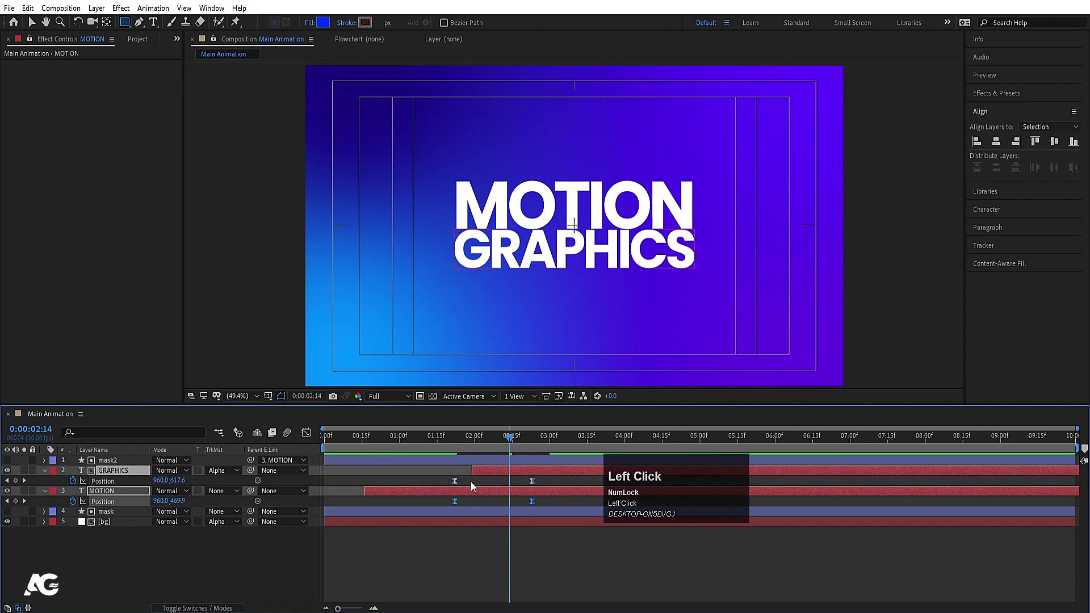
{"action": "left_click", "coordinate": [471, 481]}
{"action": "left_click", "coordinate": [458, 466]}
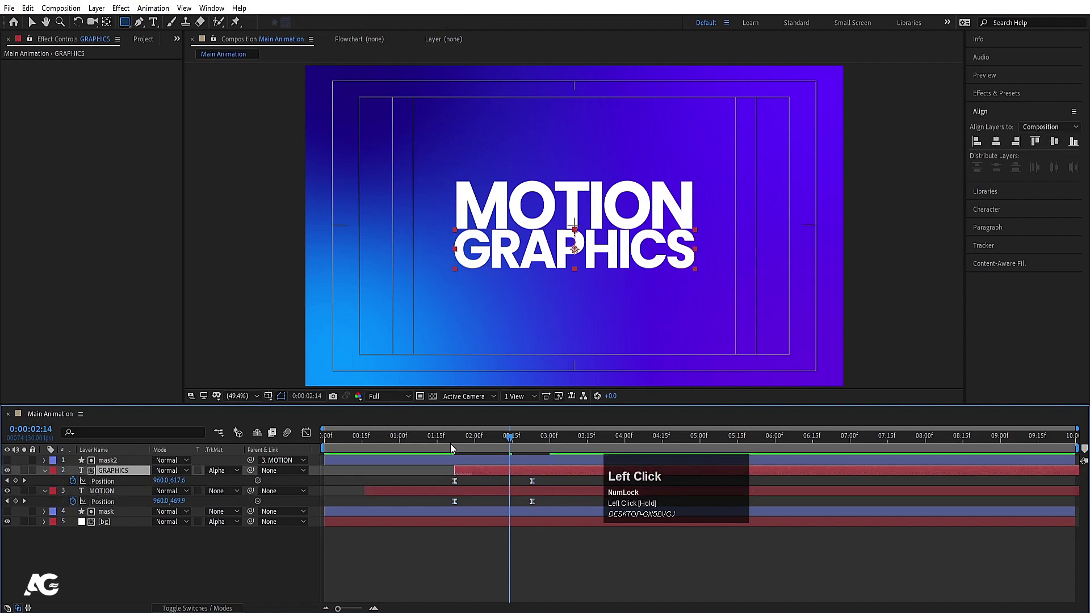
{"action": "left_click", "coordinate": [451, 440]}
{"action": "key", "text": "space"}
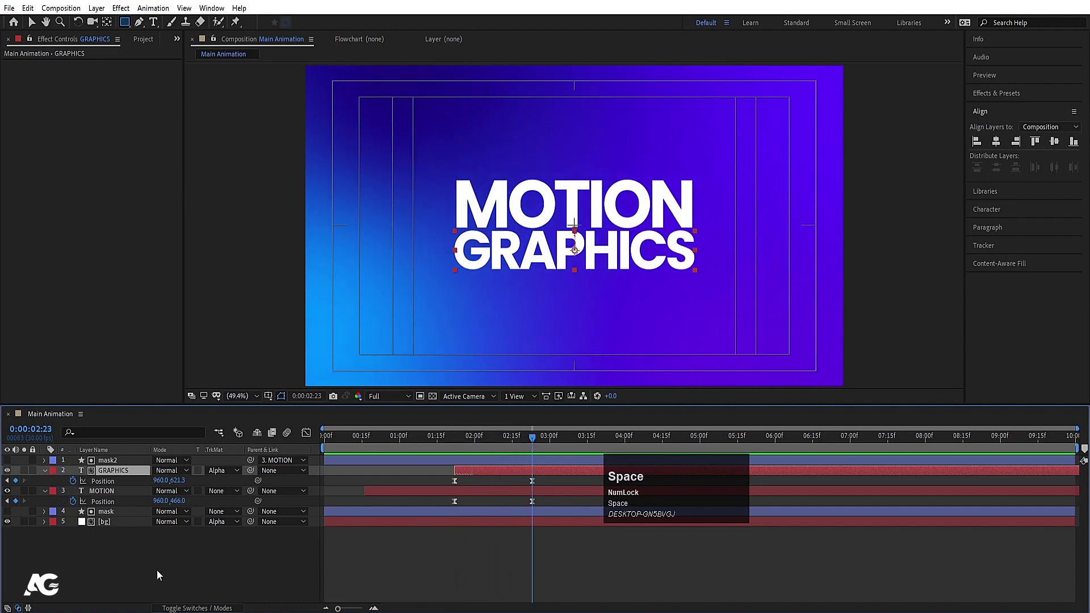
Step: Add a null object to the composition and name it text controller
{"action": "left_click", "coordinate": [138, 565]}
{"action": "right_click", "coordinate": [137, 564]}
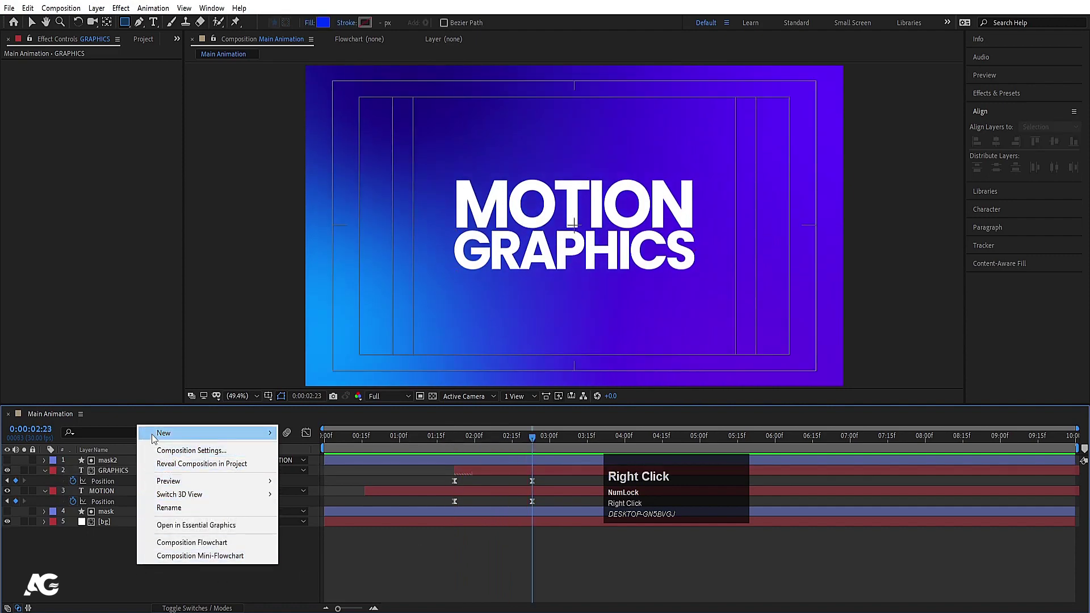
{"action": "left_click", "coordinate": [188, 433]}
{"action": "left_click", "coordinate": [318, 509]}
{"action": "key", "text": "Return"}
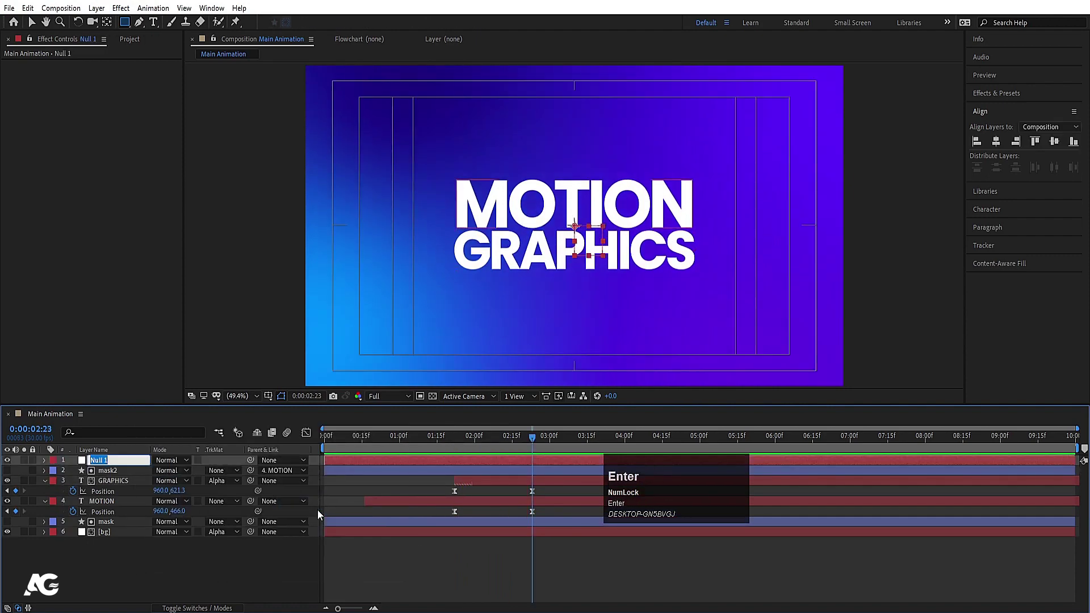
{"action": "type", "text": "text "}
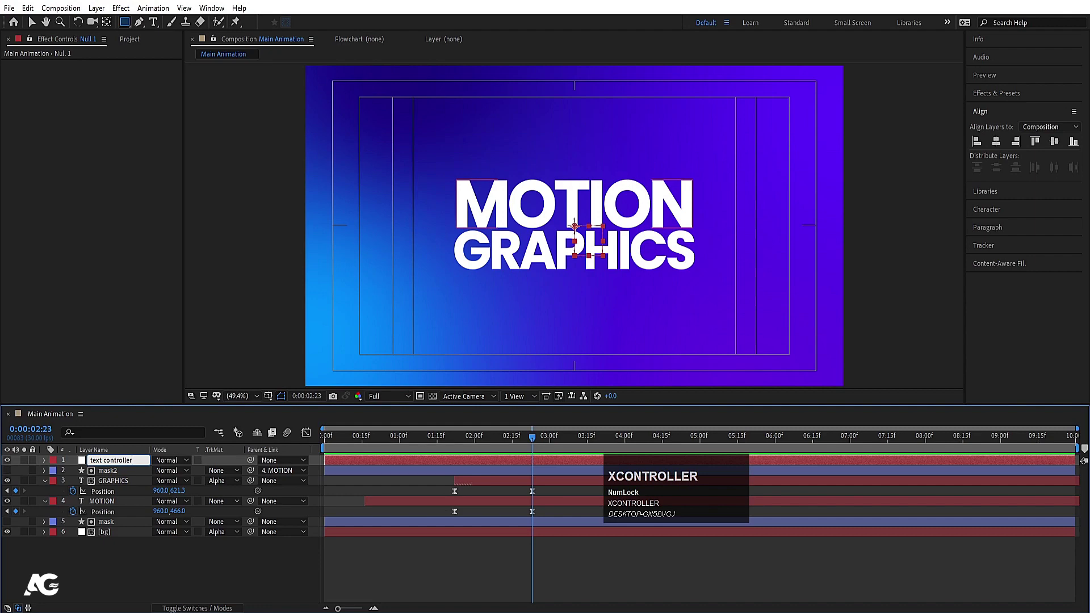
{"action": "type", "text": "controller"}
{"action": "key", "text": "Return"}
Step: Parent the MOTION and GRAPHICS layers to the text controller null
{"action": "key", "text": "Home"}
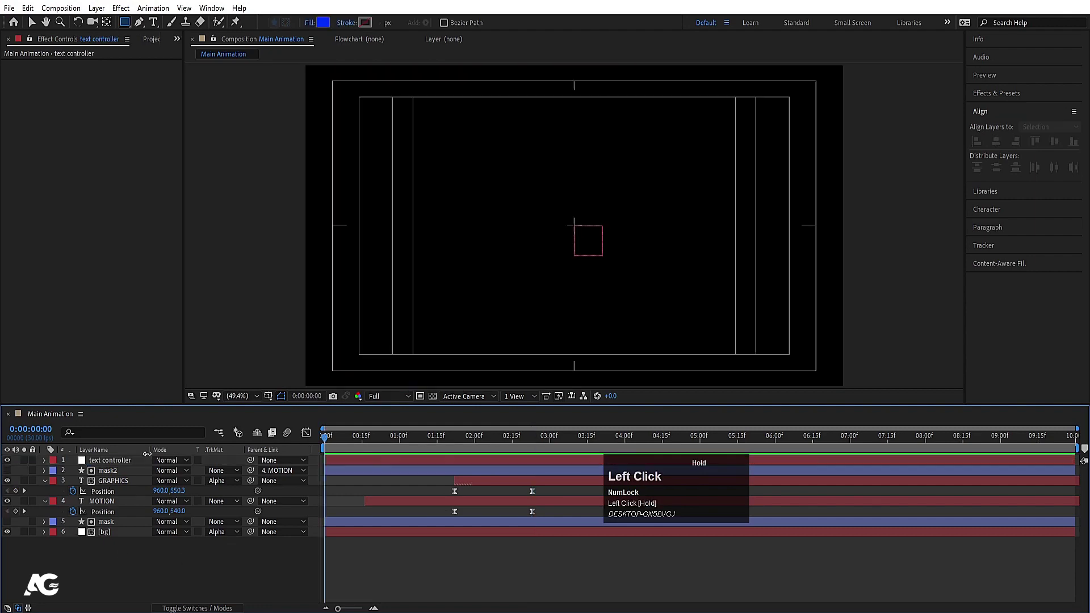
{"action": "left_click", "coordinate": [104, 504]}
{"action": "left_click", "coordinate": [105, 489], "text": "shift"}
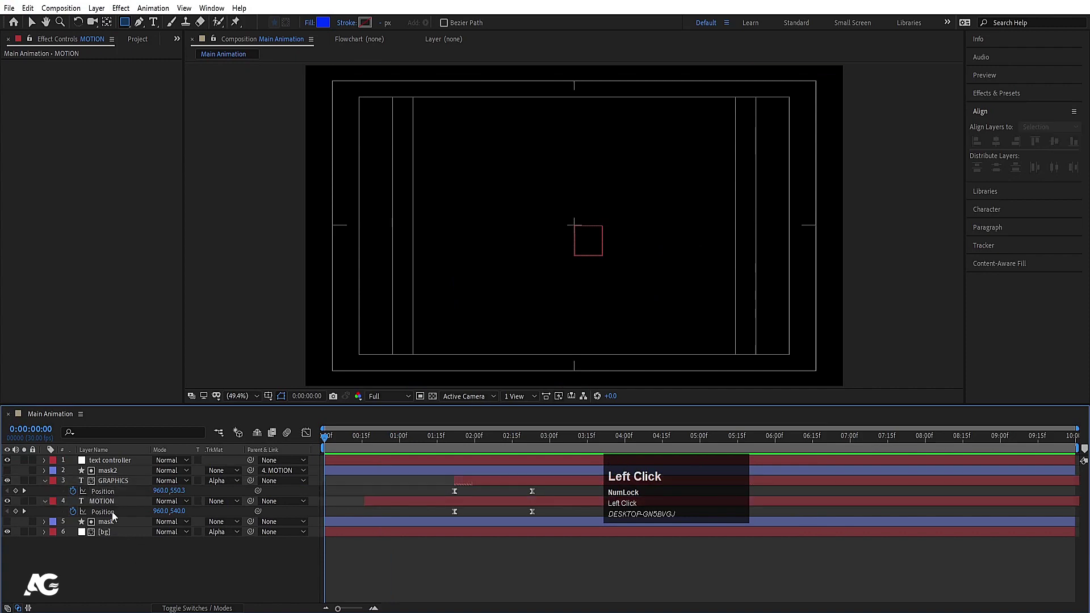
{"action": "left_click", "coordinate": [112, 501]}
{"action": "left_click", "coordinate": [102, 482], "text": "shift"}
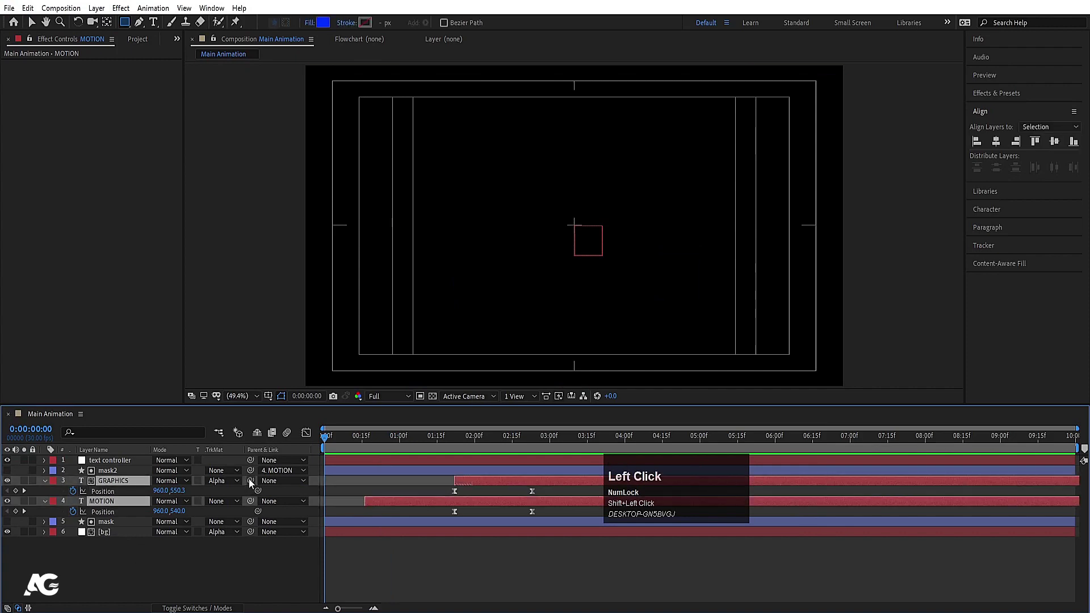
{"action": "left_click_drag", "start_coordinate": [250, 481], "coordinate": [130, 464]}
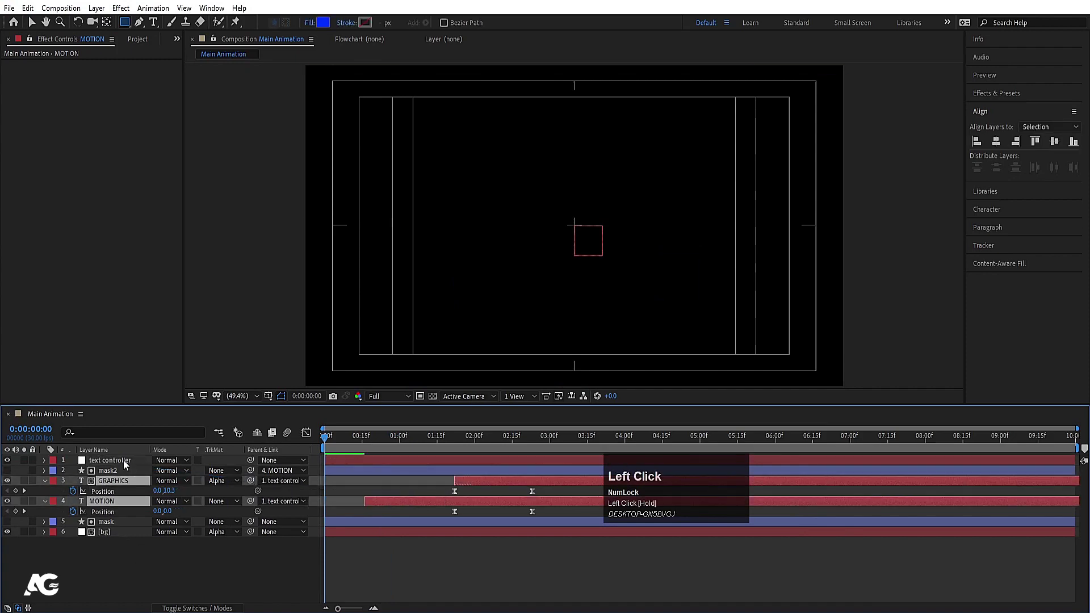
Step: Set the text controller's Scale to 130% at 0:00:02:04 and add a Scale keyframe there
{"action": "left_click", "coordinate": [124, 460]}
{"action": "left_click_drag", "start_coordinate": [467, 437], "coordinate": [485, 440]}
{"action": "key", "text": "s"}
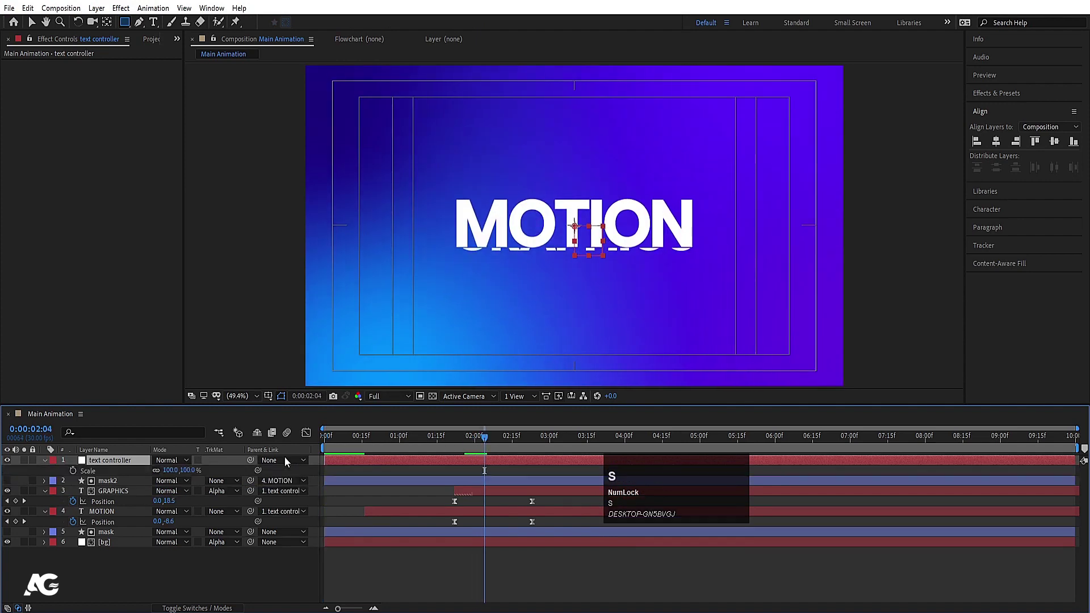
{"action": "left_click", "coordinate": [170, 470]}
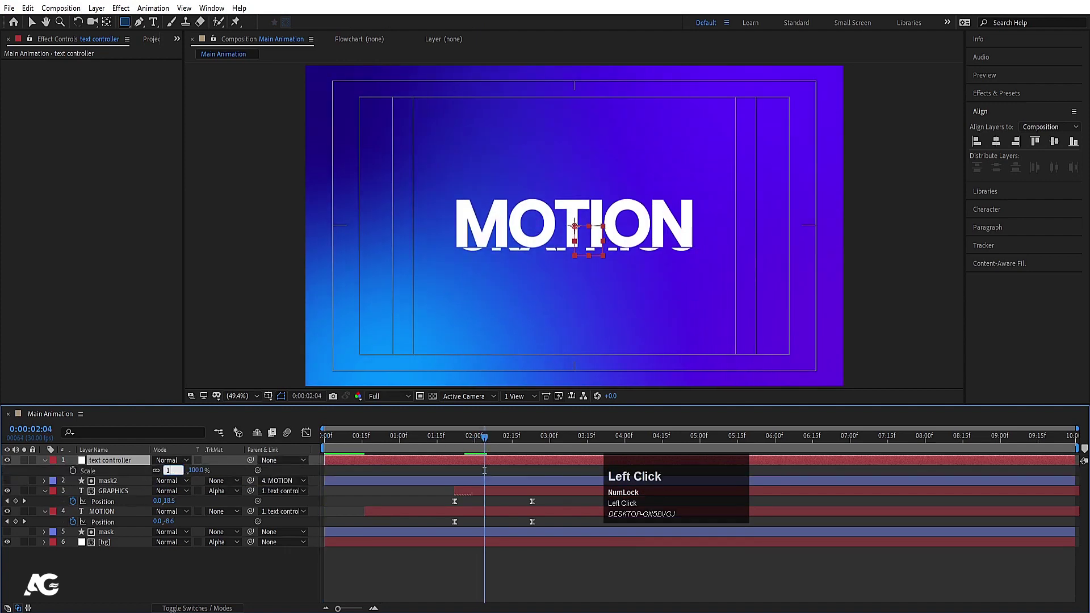
{"action": "key", "text": "backslash"}
{"action": "key", "text": "Return"}
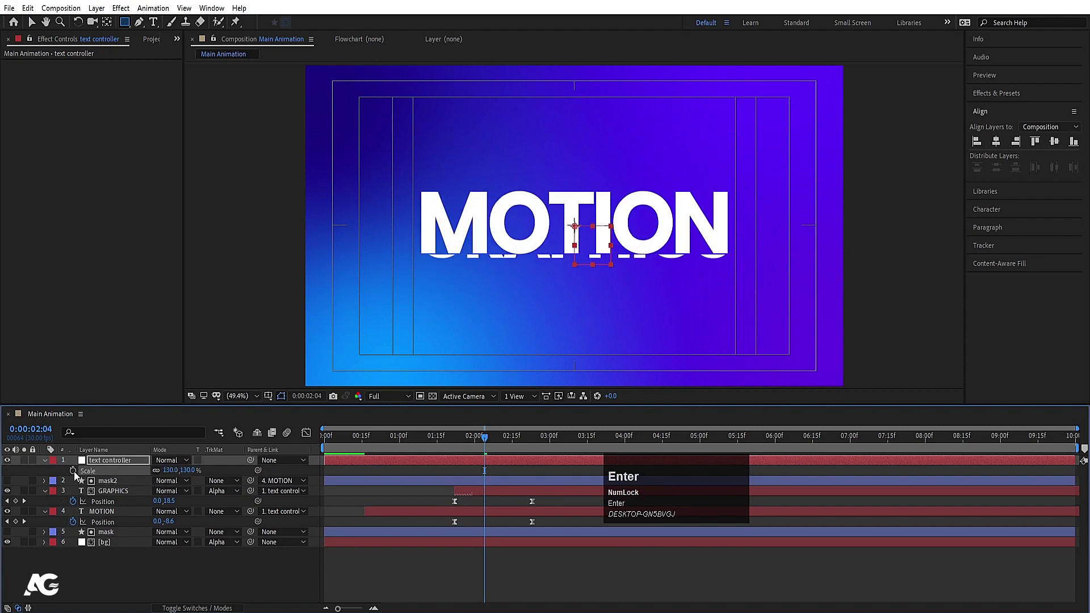
{"action": "left_click", "coordinate": [73, 470]}
{"action": "key", "text": "space"}
{"action": "left_click_drag", "start_coordinate": [527, 437], "coordinate": [516, 438]}
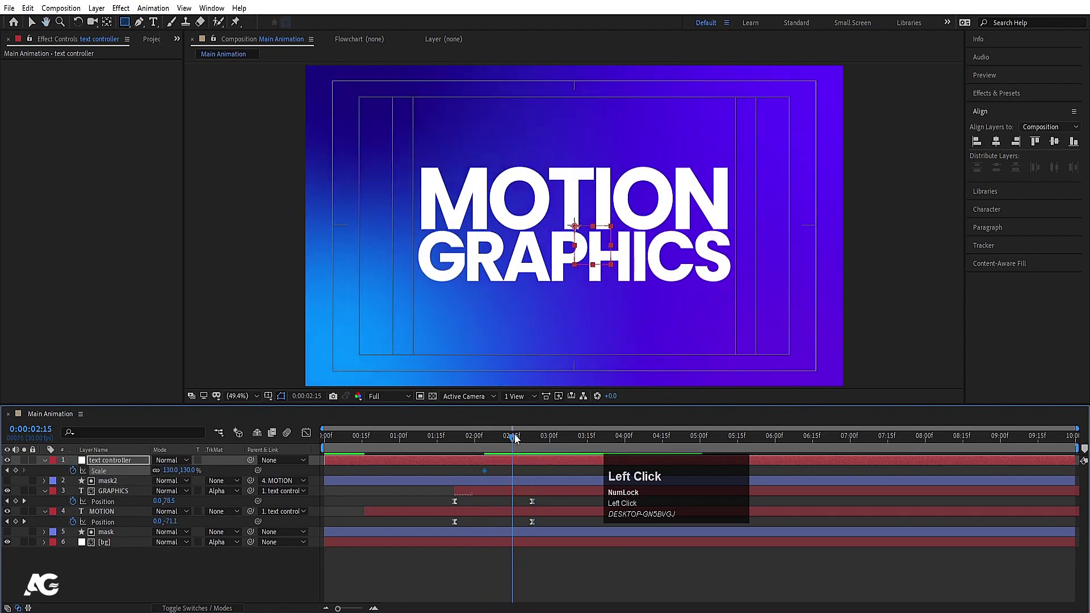
Step: Shift the text controller's 130% Scale keyframe slightly later, and set its Scale to 100% at 0:00:03:23
{"action": "left_click", "coordinate": [523, 435]}
{"action": "left_click_drag", "start_coordinate": [486, 471], "coordinate": [520, 481]}
{"action": "left_click_drag", "start_coordinate": [572, 436], "coordinate": [608, 441]}
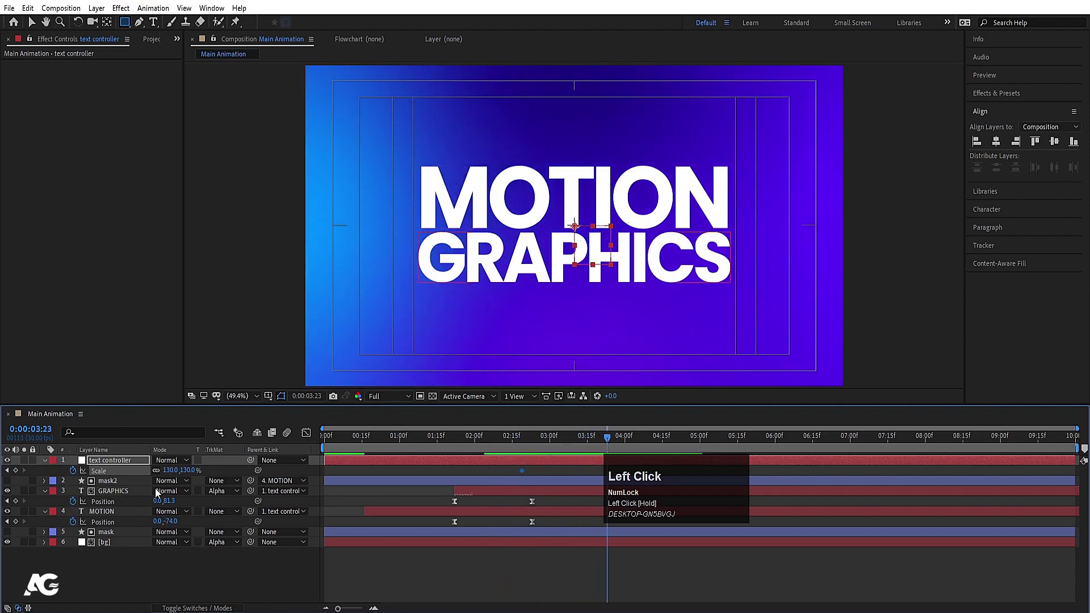
{"action": "type", "text": "10"}
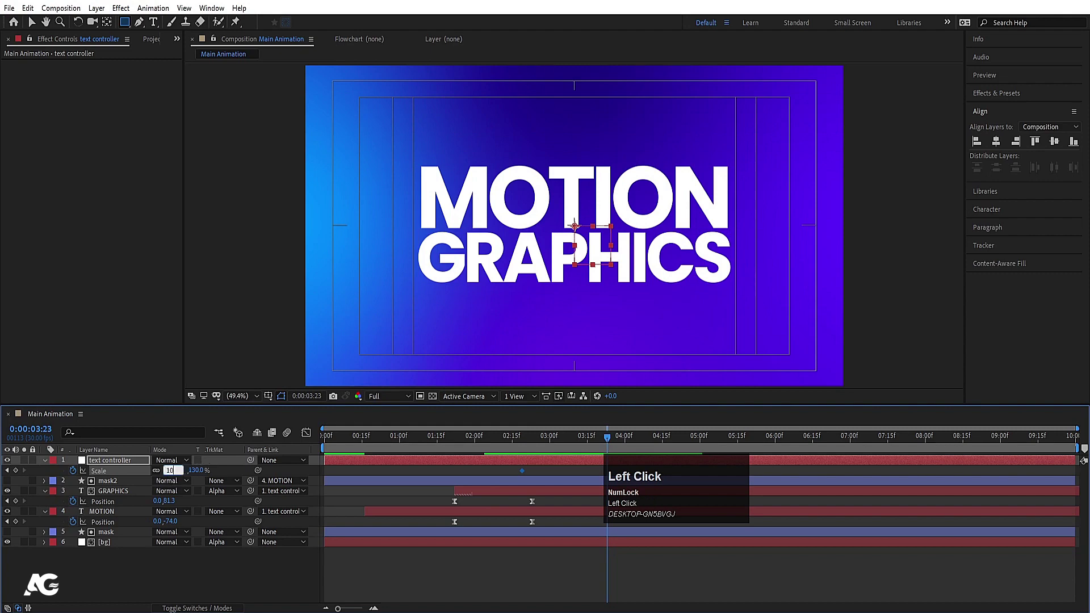
{"action": "type", "text": "0"}
{"action": "key", "text": "Return"}
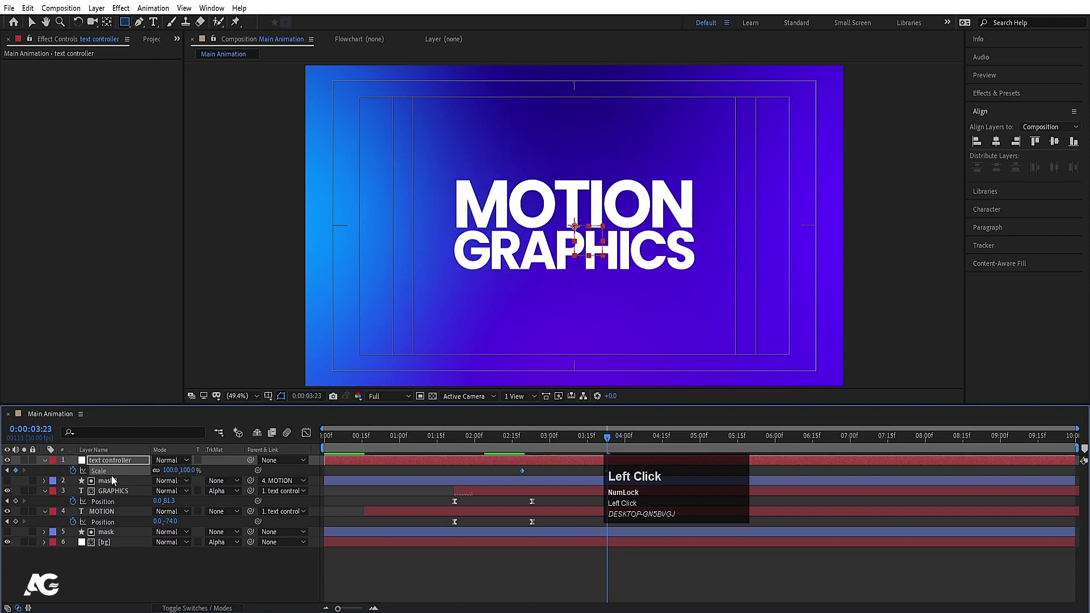
Step: Easy-ease the text controller's two Scale keyframes and shape their speed curve into a sharp central peak
{"action": "key", "text": "F9"}
{"action": "left_click", "coordinate": [307, 433]}
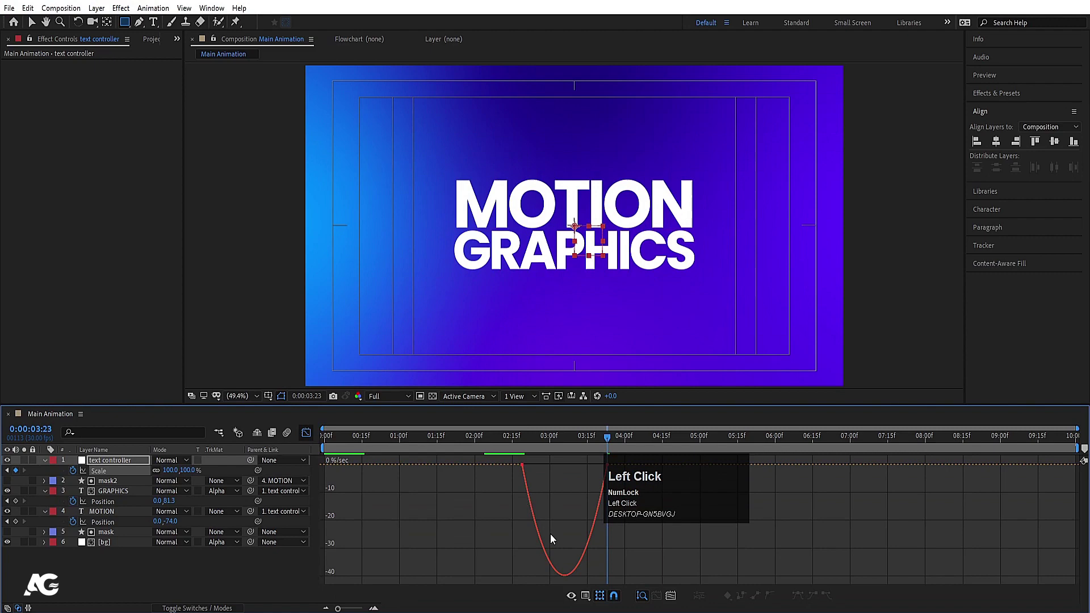
{"action": "left_click_drag", "start_coordinate": [531, 455], "coordinate": [646, 507]}
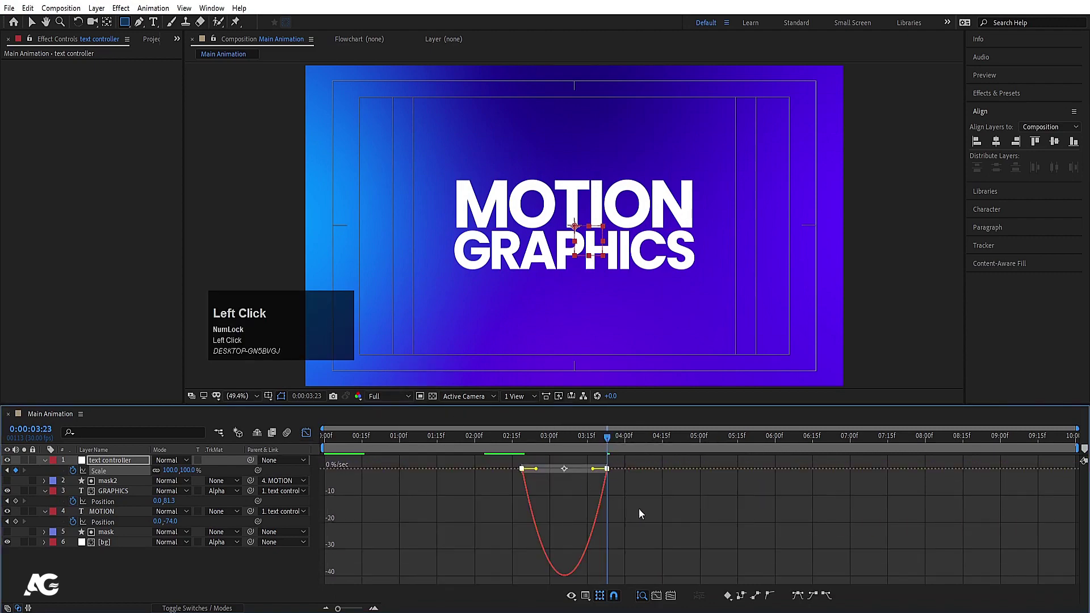
{"action": "left_click_drag", "start_coordinate": [627, 584], "coordinate": [447, 440]}
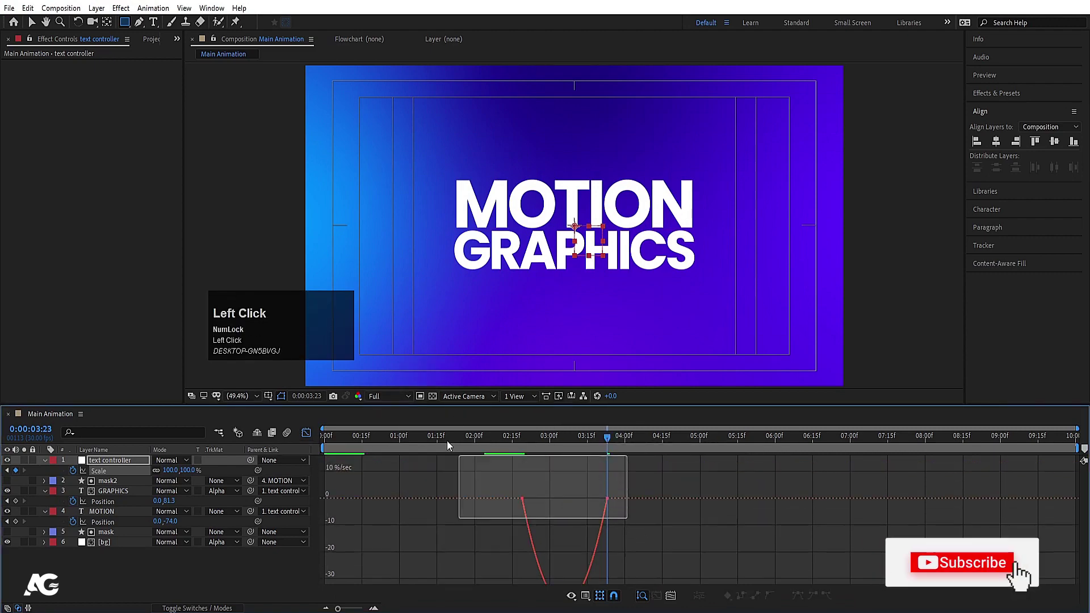
{"action": "left_click_drag", "start_coordinate": [588, 474], "coordinate": [564, 466]}
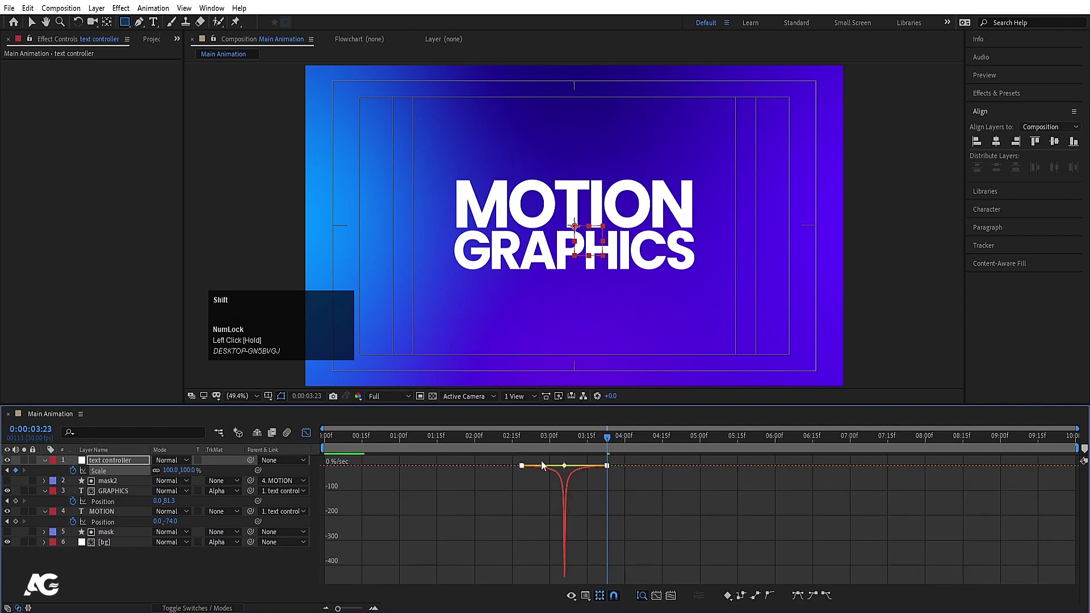
Step: Play back the composition to check the text's scale-down animation, and switch from the speed graph to the layer bars
{"action": "key", "text": "space"}
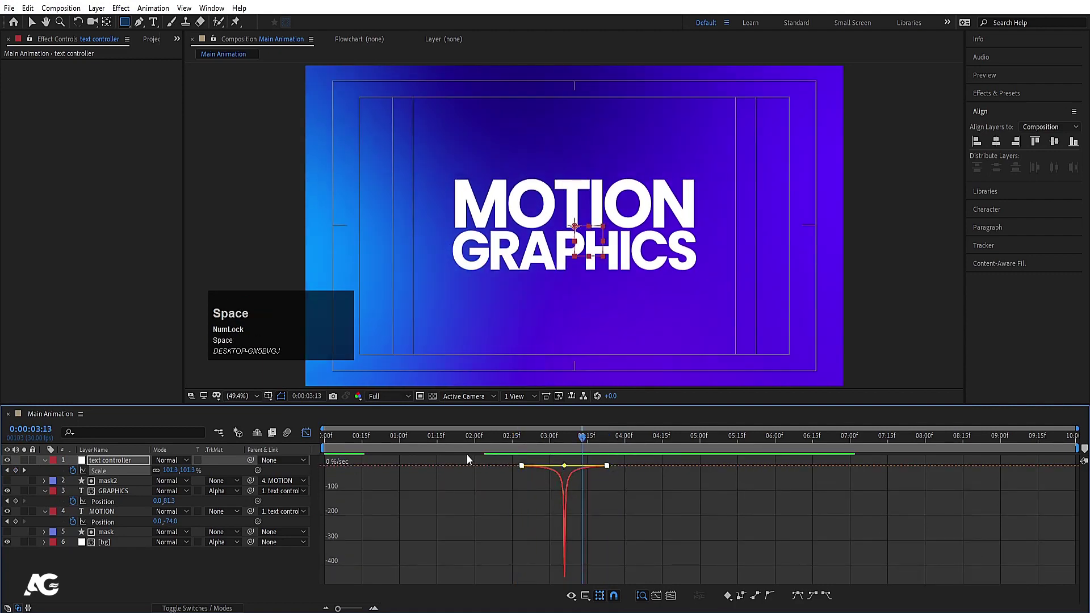
{"action": "left_click", "coordinate": [305, 433]}
{"action": "key", "text": "space"}
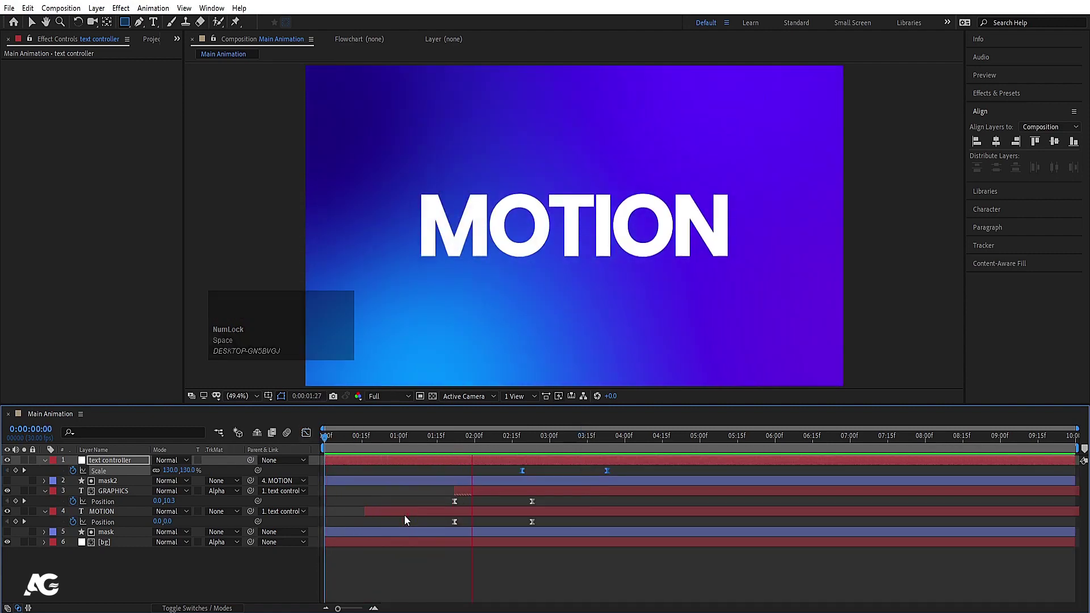
{"action": "key", "text": "space"}
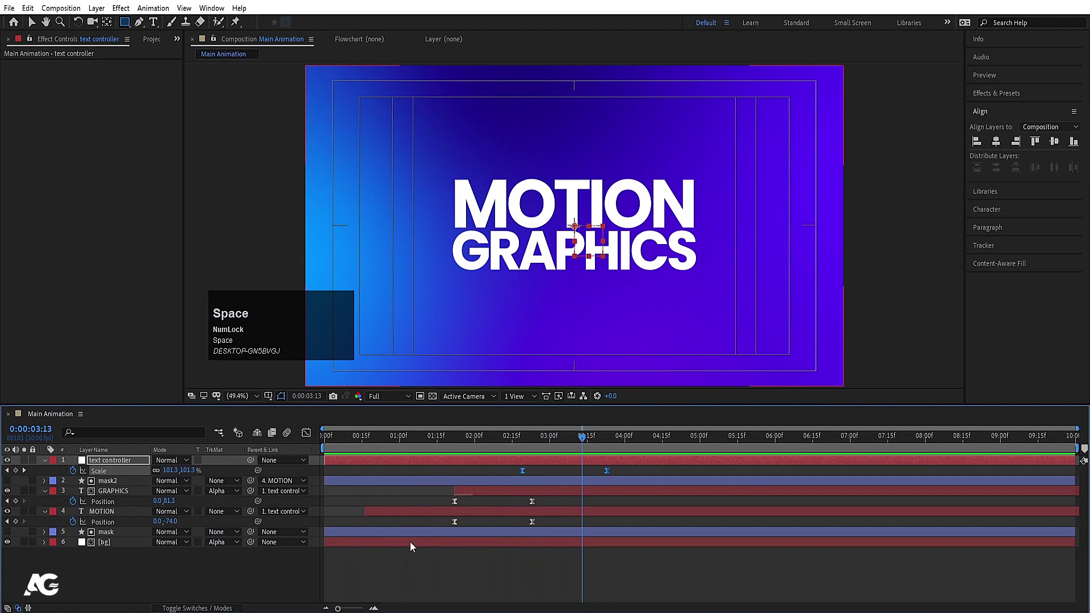
Step: Collapse the layer properties and pre-compose the text controller, mask2, GRAPHICS and MOTION layers as Text Animation
{"action": "left_click", "coordinate": [449, 578]}
{"action": "key", "text": "u"}
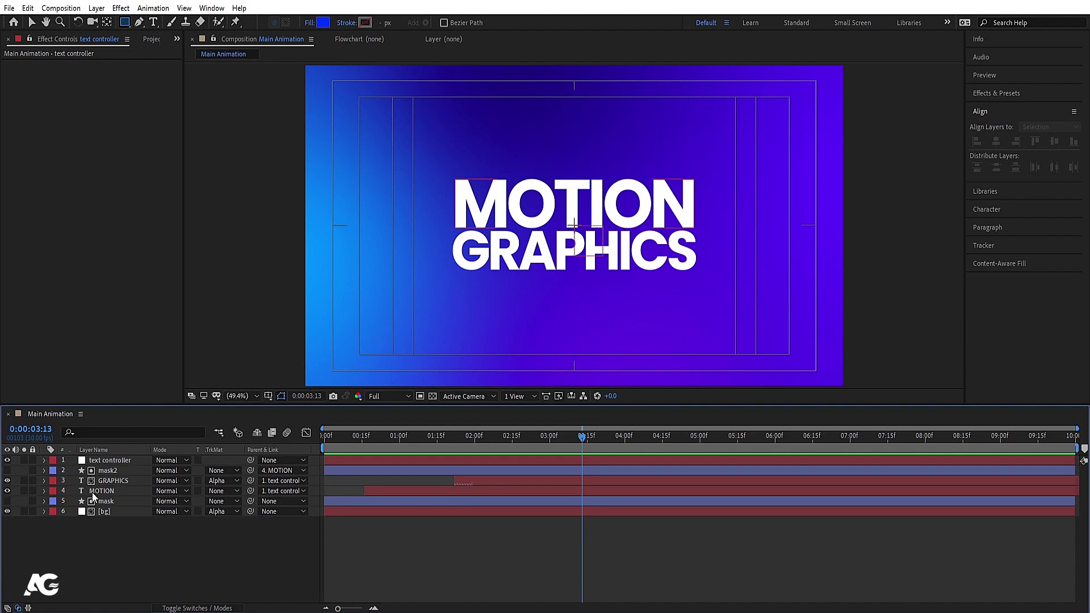
{"action": "left_click", "coordinate": [96, 491]}
{"action": "left_click", "coordinate": [105, 480], "text": "shift"}
{"action": "left_click", "coordinate": [103, 468], "text": "shift"}
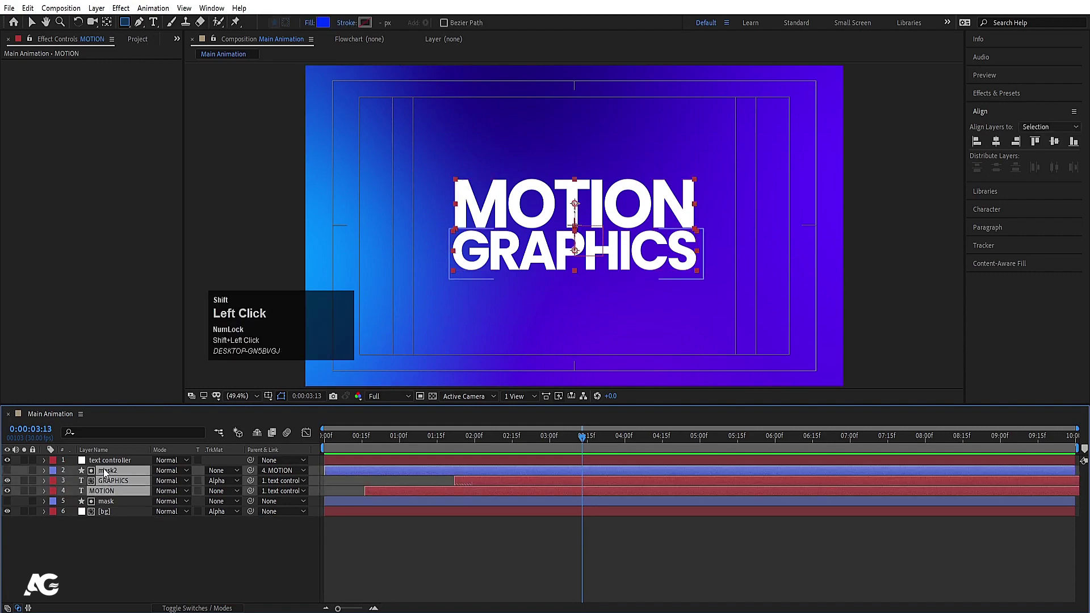
{"action": "left_click", "coordinate": [105, 458], "text": "shift"}
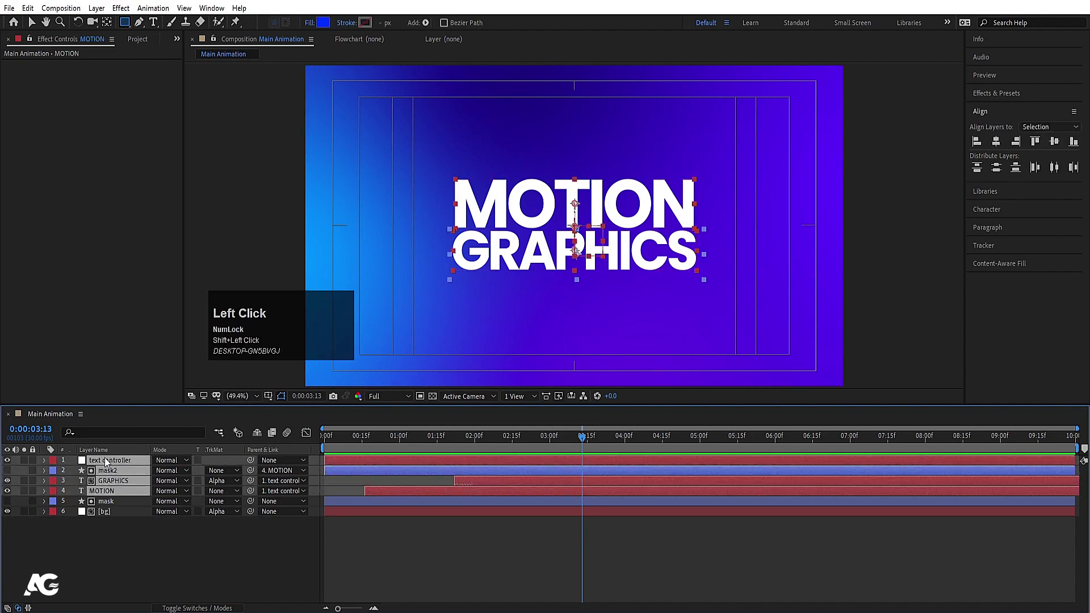
{"action": "key", "text": "ctrl+shift+c"}
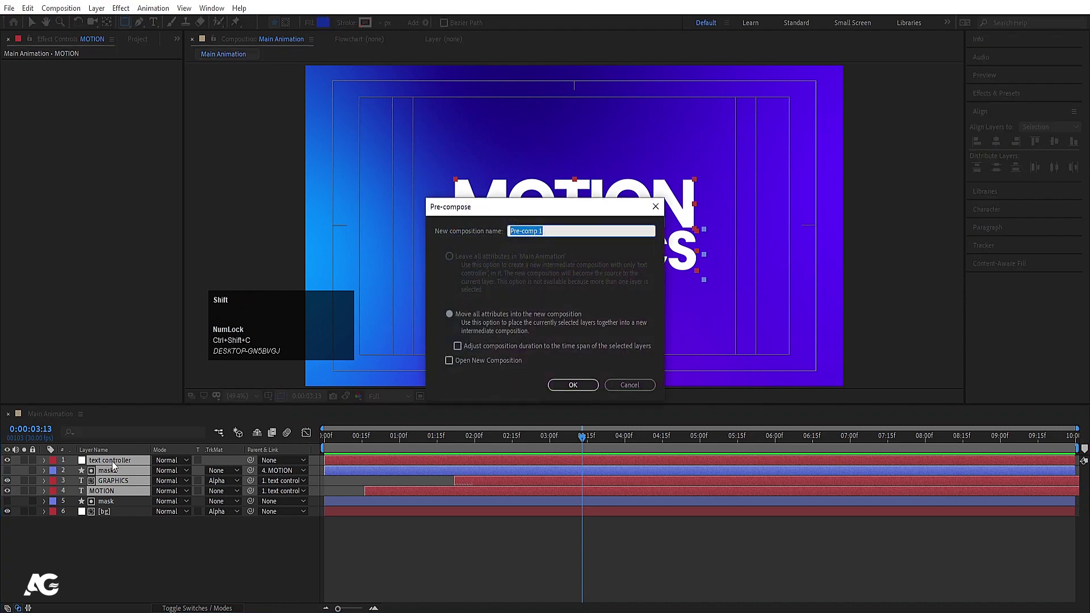
{"action": "type", "text": "Text Animation"}
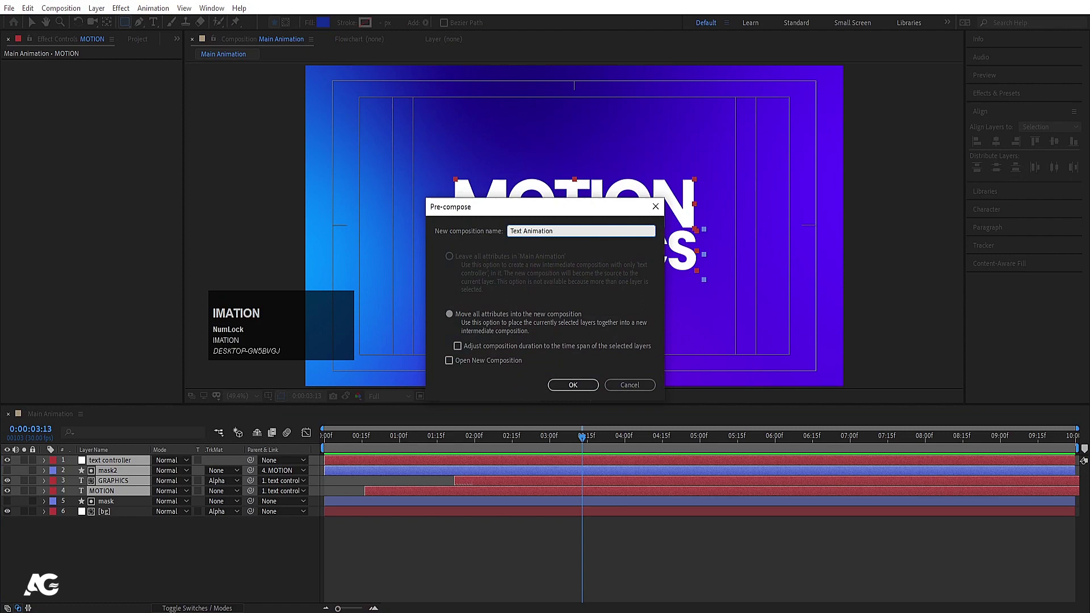
{"action": "key", "text": "Return"}
Step: Duplicate the Text Animation composition, place the copy beneath the Text Animation layer, and set its Scale to 262%
{"action": "key", "text": "ctrl+0"}
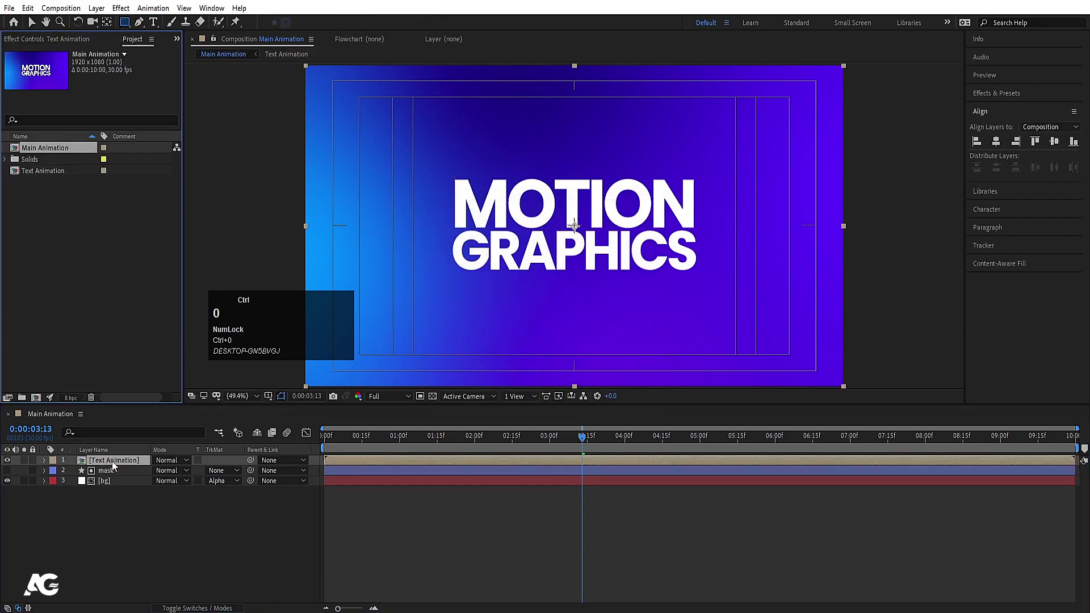
{"action": "left_click", "coordinate": [34, 171]}
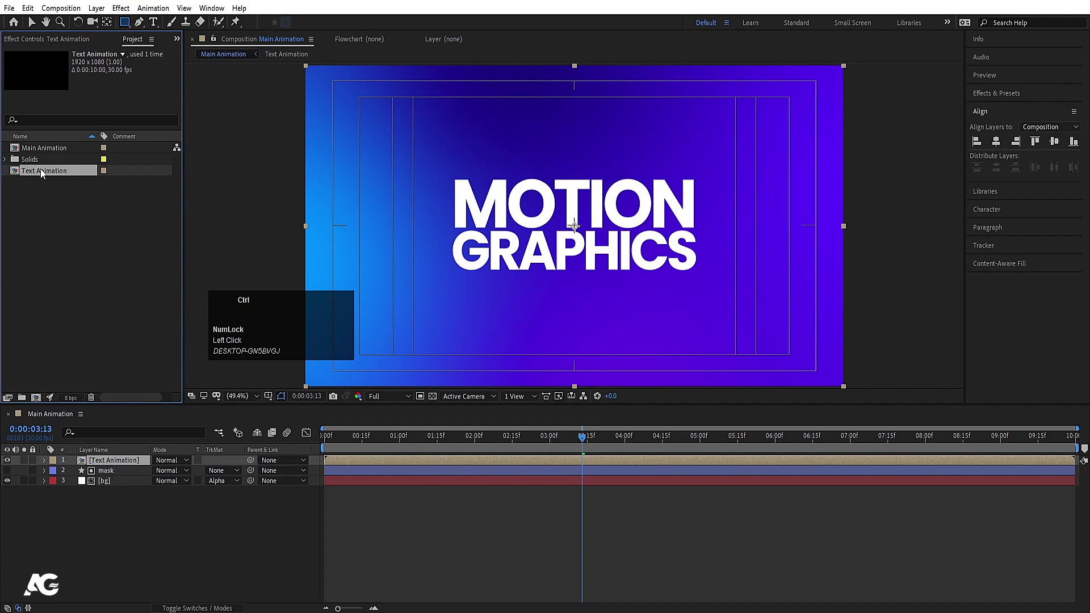
{"action": "key", "text": "ctrl+d"}
{"action": "left_click_drag", "start_coordinate": [65, 182], "coordinate": [262, 480]}
{"action": "key", "text": "s"}
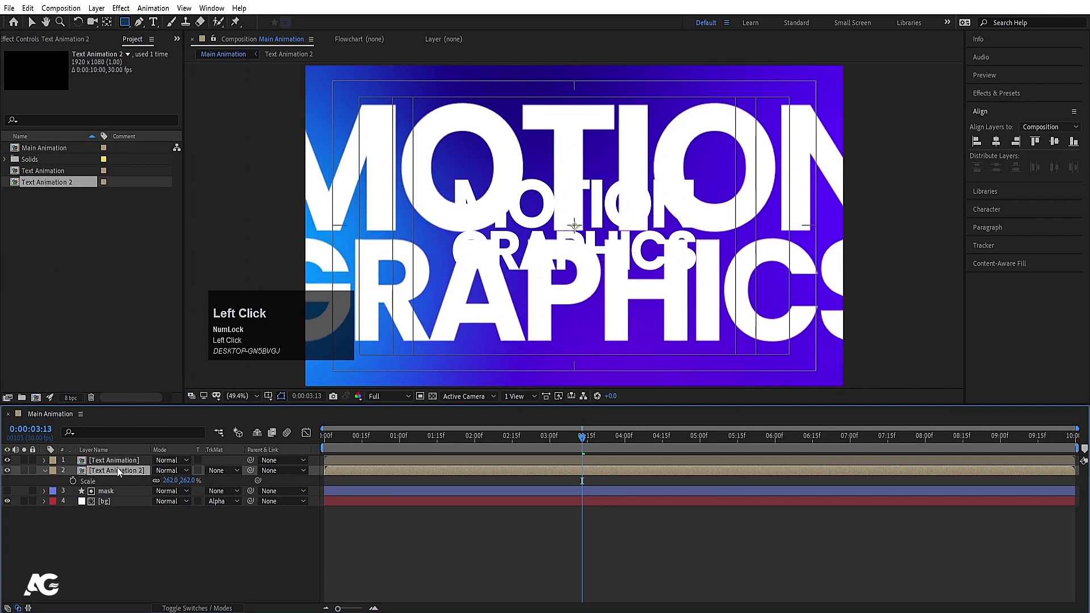
Step: In Text Animation 2, turn the GRAPHICS text into an outline with no fill and a 0.1 px white stroke
{"action": "double_click", "coordinate": [119, 470]}
{"action": "left_click", "coordinate": [126, 481]}
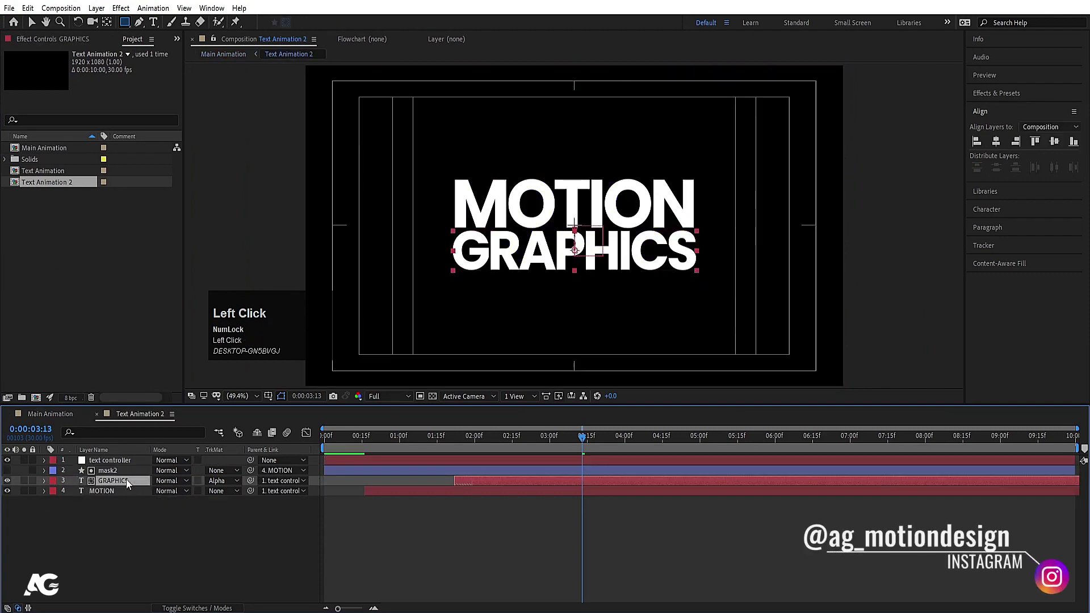
{"action": "left_click", "coordinate": [985, 209]}
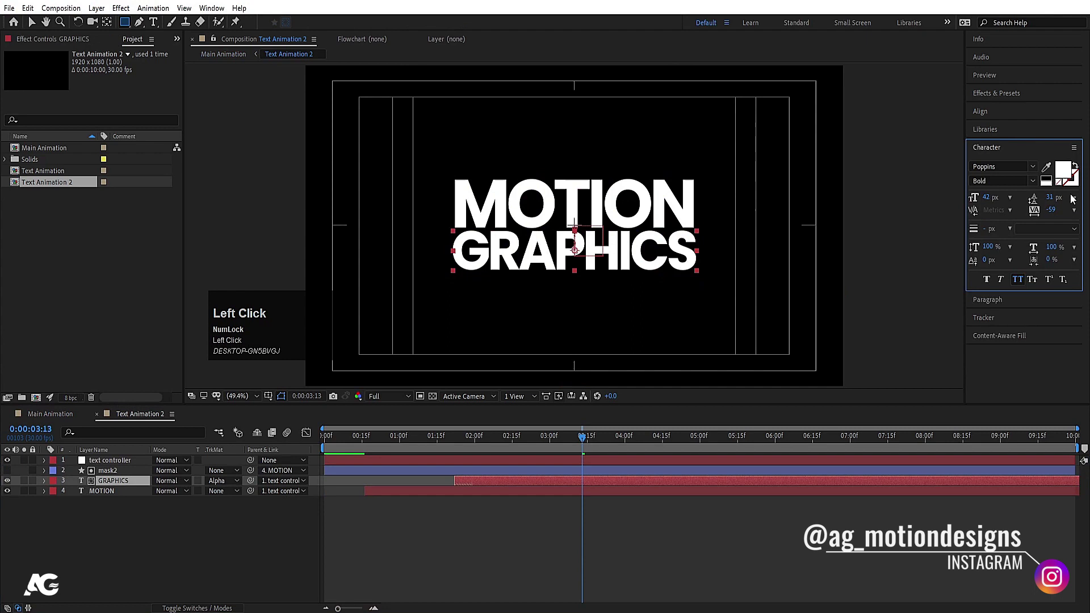
{"action": "left_click", "coordinate": [1073, 166]}
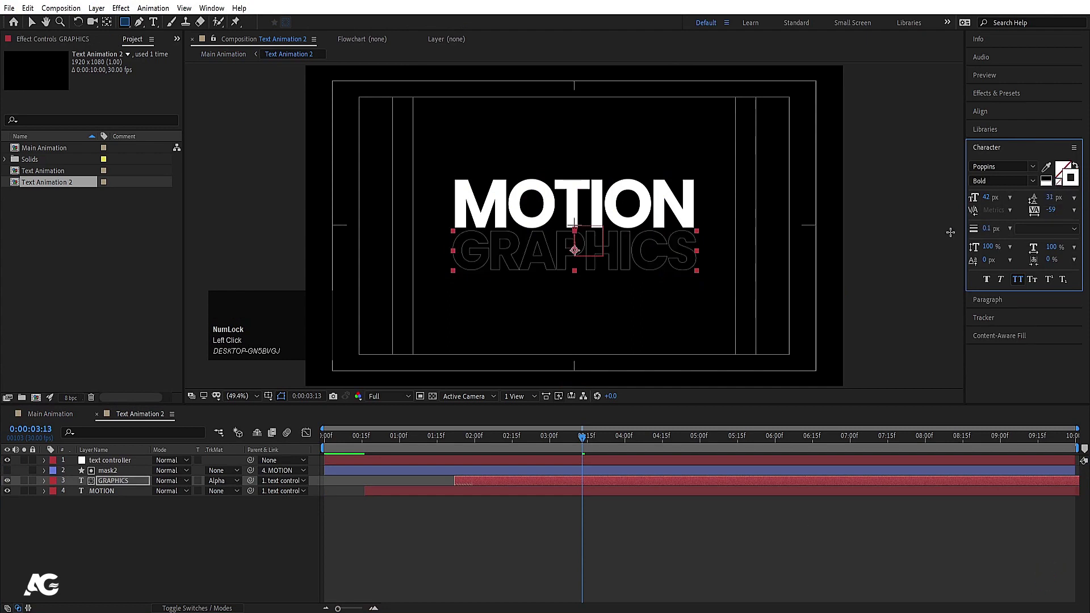
{"action": "left_click", "coordinate": [988, 228]}
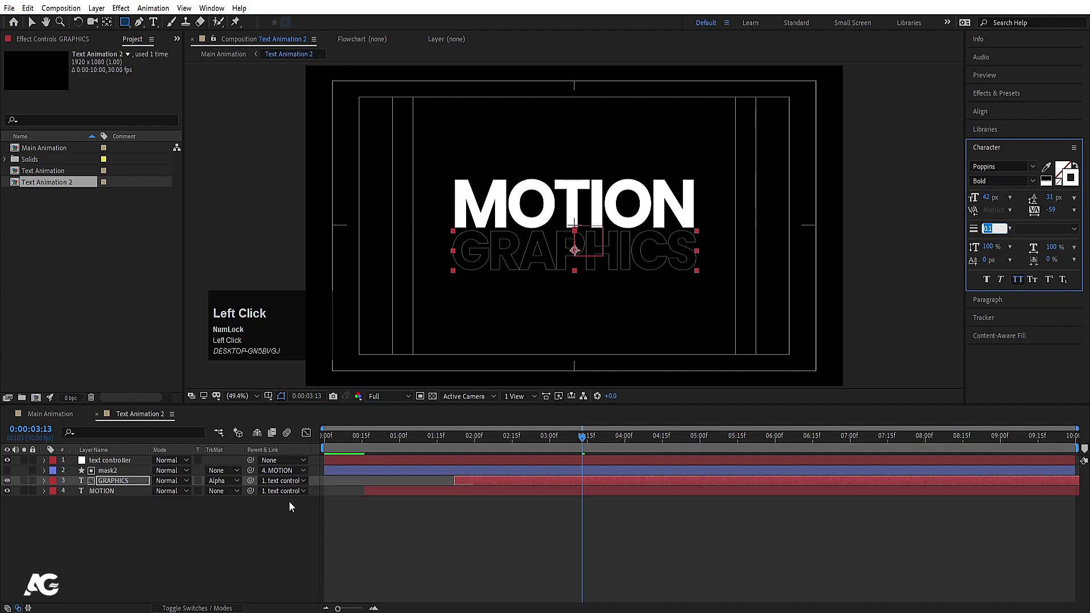
Step: Give the MOTION text in Text Animation 2 no fill and a 0.1 px white stroke
{"action": "left_click", "coordinate": [96, 491]}
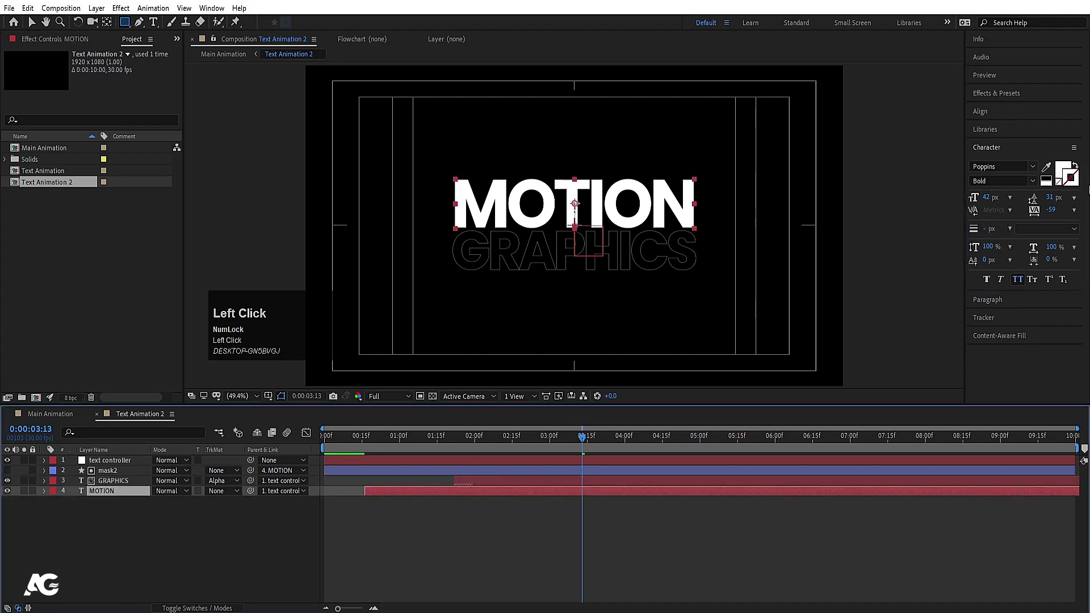
{"action": "left_click", "coordinate": [1063, 181]}
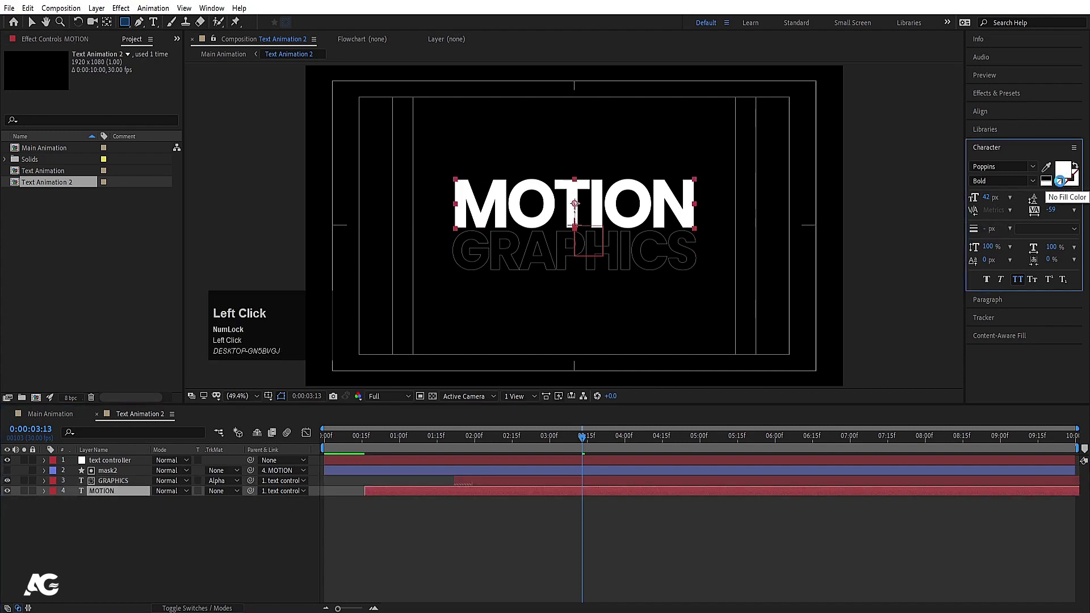
{"action": "left_click", "coordinate": [1059, 181]}
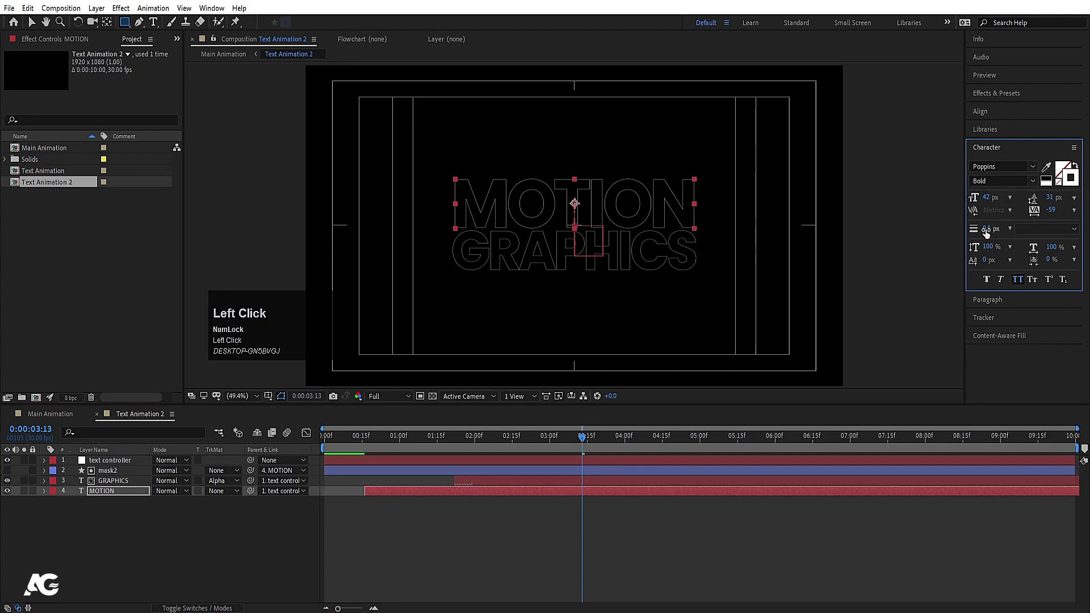
Step: Return to the Main Animation composition and set the Text Animation 2 layer's Opacity to 20%
{"action": "left_click", "coordinate": [50, 415]}
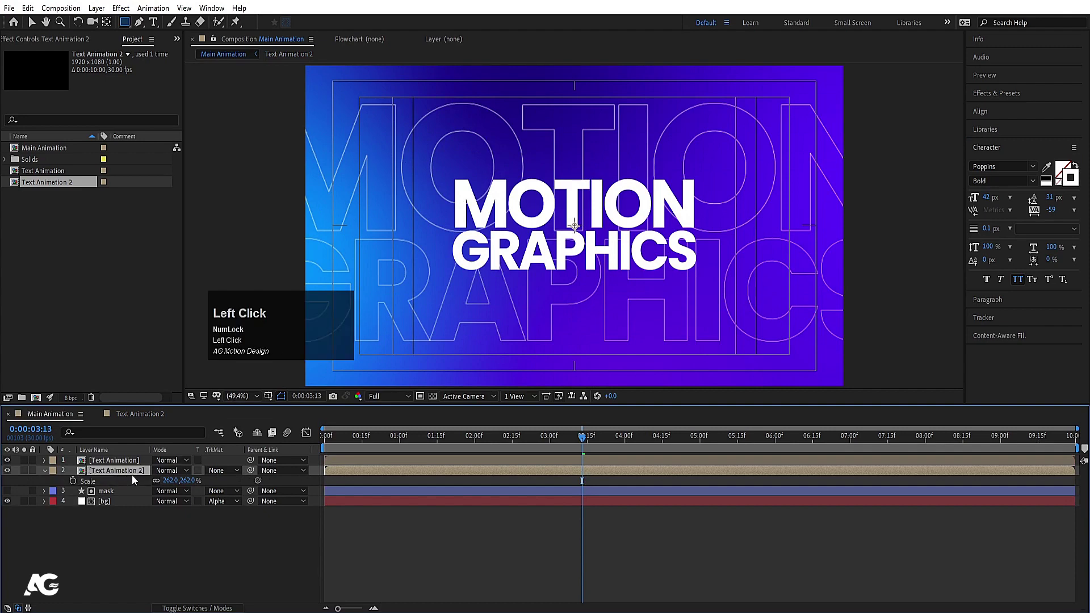
{"action": "key", "text": "t"}
{"action": "key", "text": "Return"}
{"action": "left_click", "coordinate": [242, 532]}
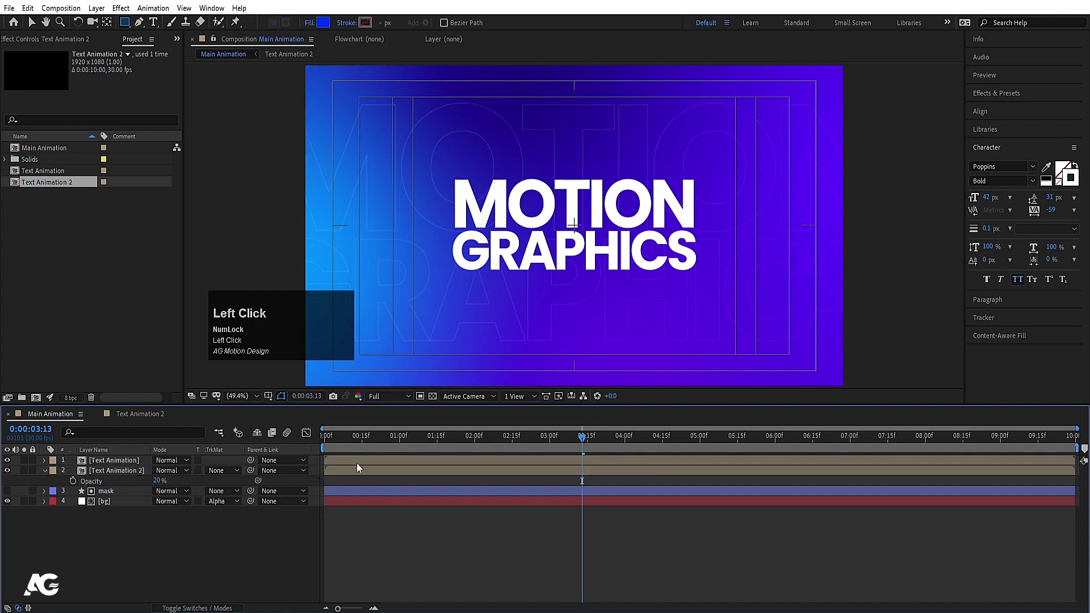
Step: Preview the outlined background text, and shift the Text Animation 2 layer to start at about 0:00:00:16
{"action": "key", "text": "space"}
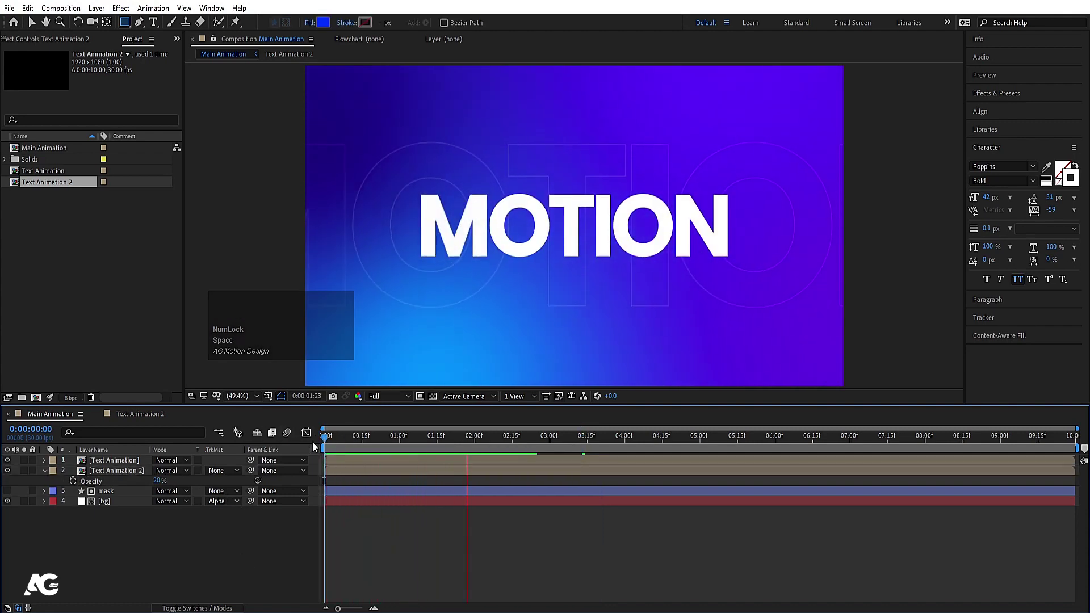
{"action": "key", "text": "space"}
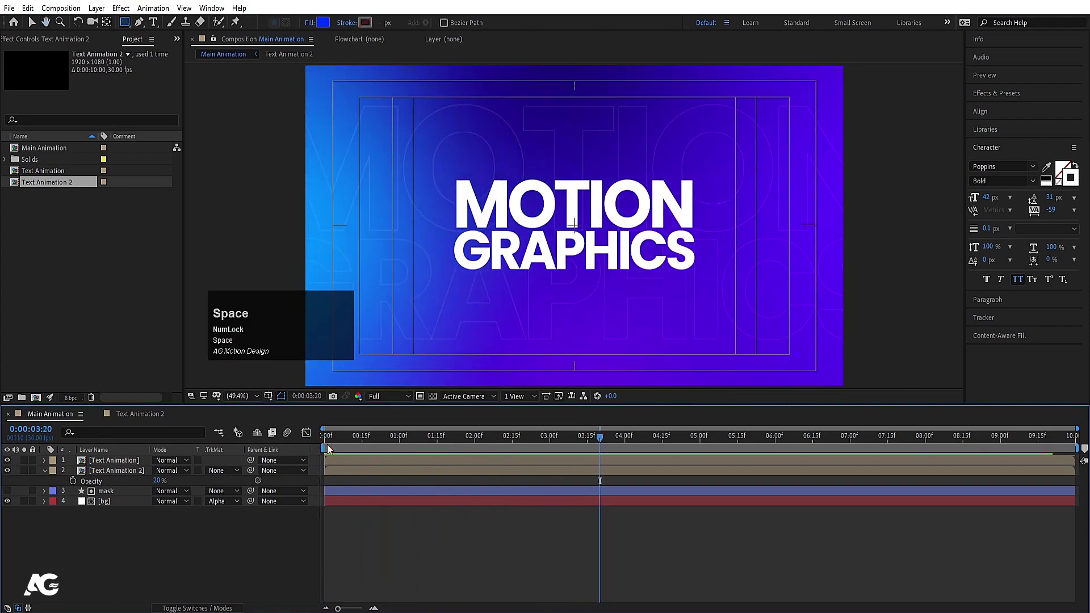
{"action": "left_click", "coordinate": [103, 471]}
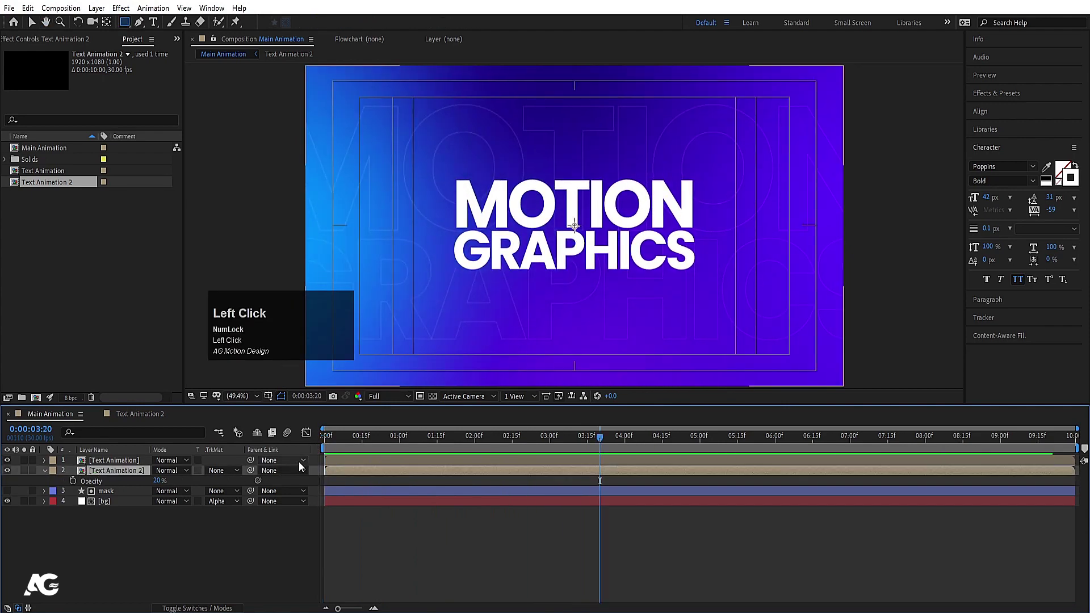
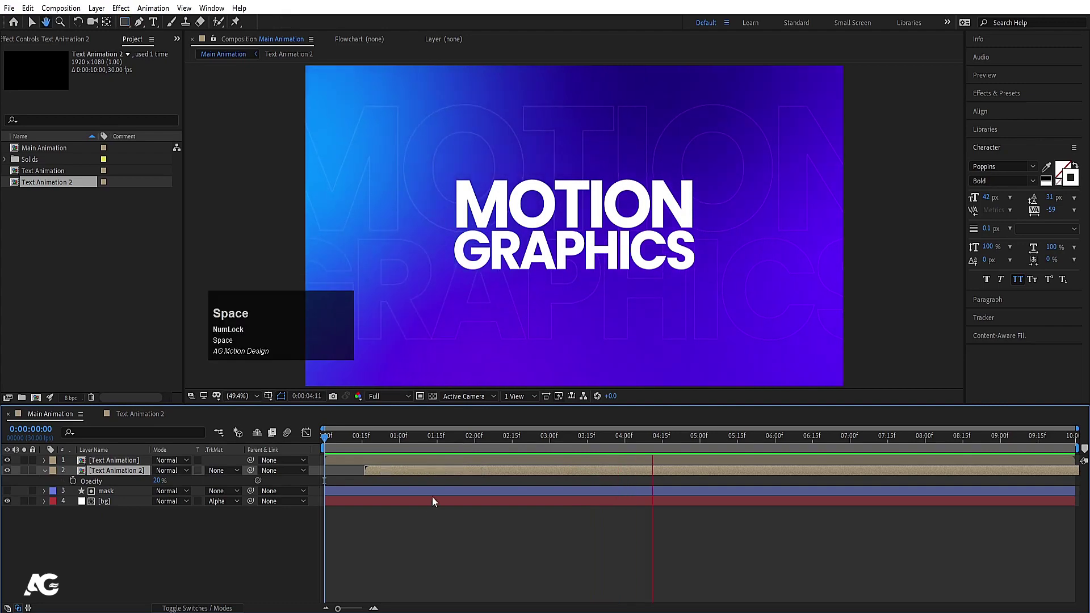
Step: Add a small text layer reading MOTION above the main title, with a white fill and no stroke
{"action": "left_click", "coordinate": [154, 22]}
{"action": "left_click", "coordinate": [528, 129]}
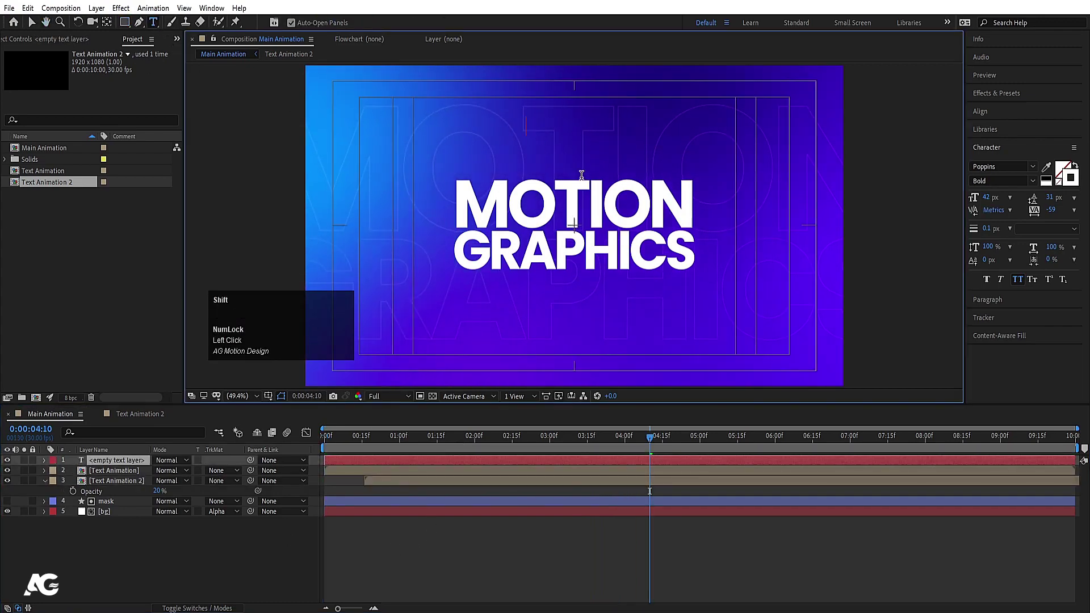
{"action": "type", "text": "TY"}
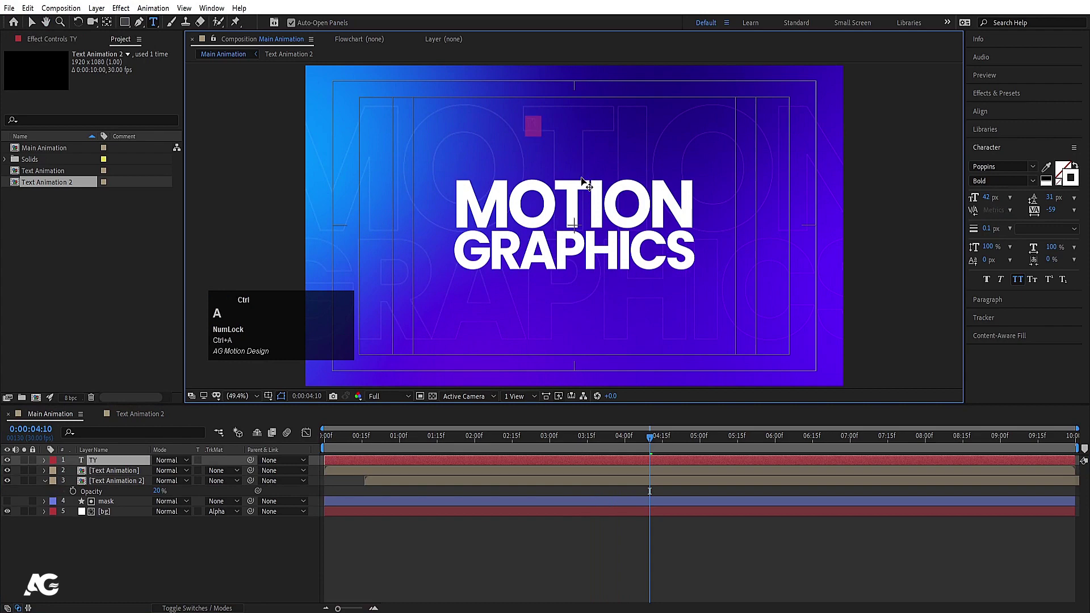
{"action": "left_click", "coordinate": [1062, 177]}
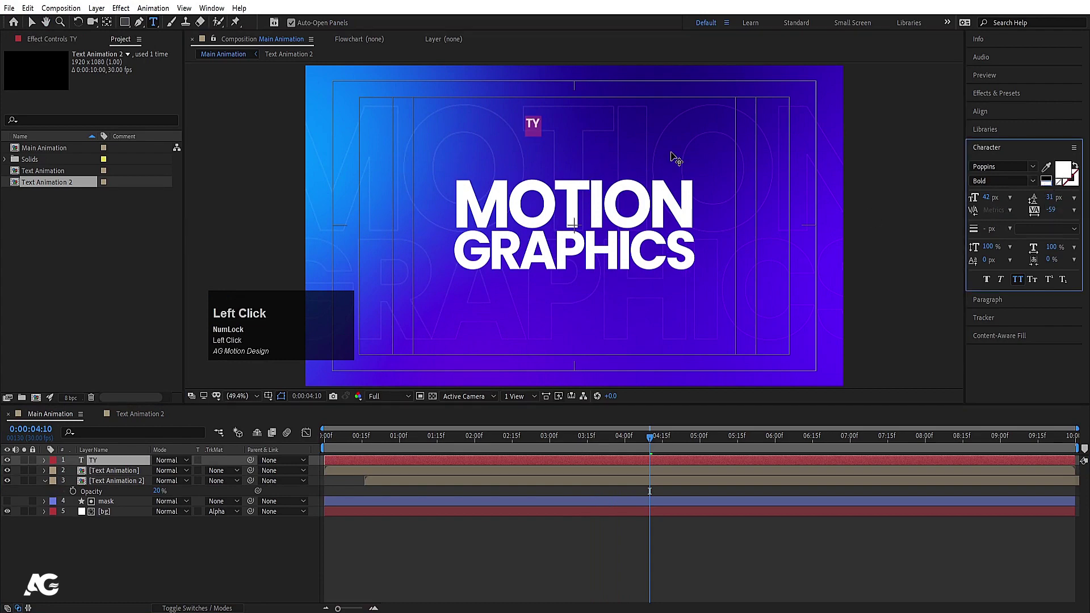
{"action": "left_click", "coordinate": [550, 127]}
{"action": "key", "text": "ctrl+a"}
{"action": "type", "text": "M"}
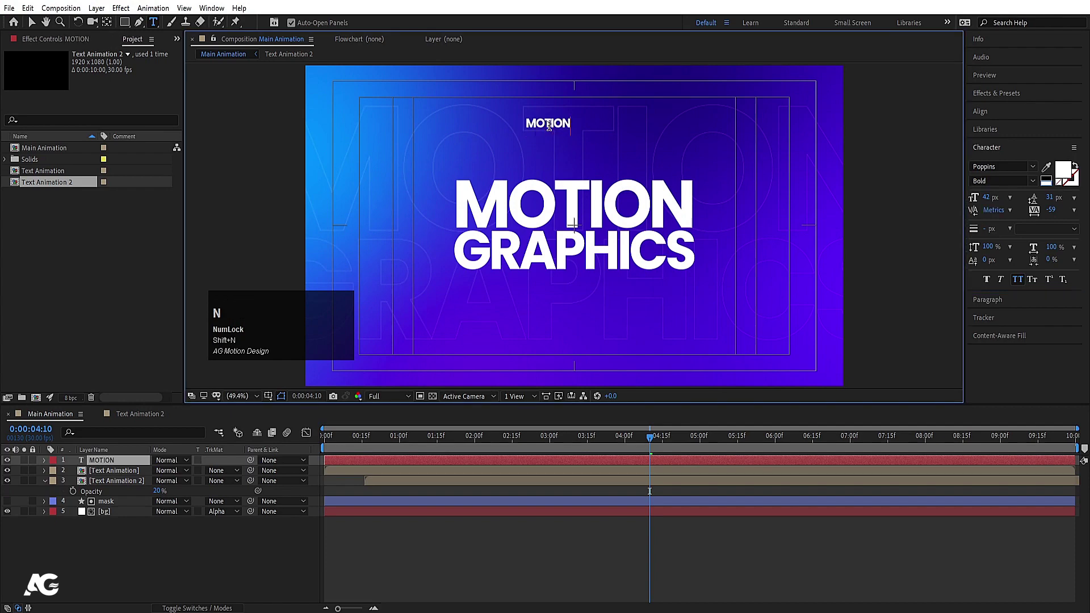
Step: Centre the small MOTION layer's anchor point on its text and set the font style to Light
{"action": "left_click", "coordinate": [94, 463]}
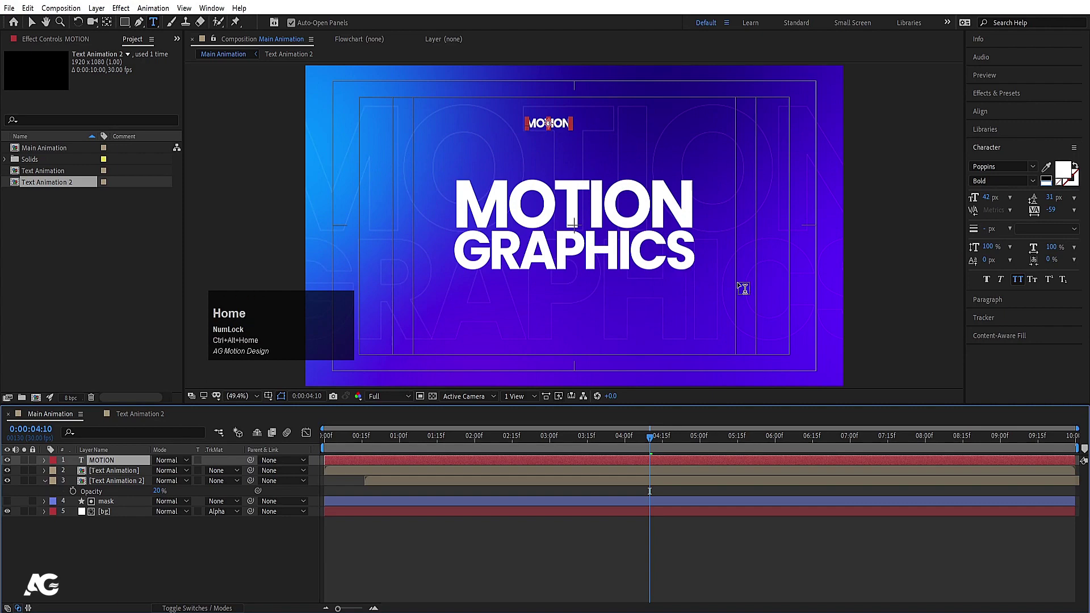
{"action": "left_click", "coordinate": [1037, 182]}
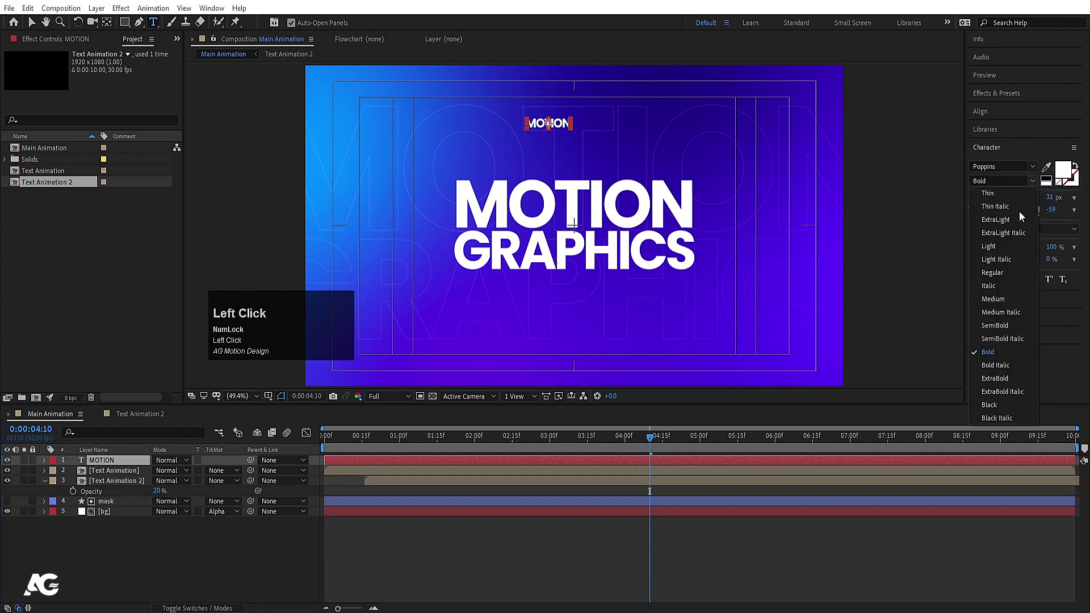
{"action": "left_click", "coordinate": [992, 249]}
Step: Move the small MOTION text up to the top safe-margin line and centre it horizontally in the composition
{"action": "left_click", "coordinate": [33, 22]}
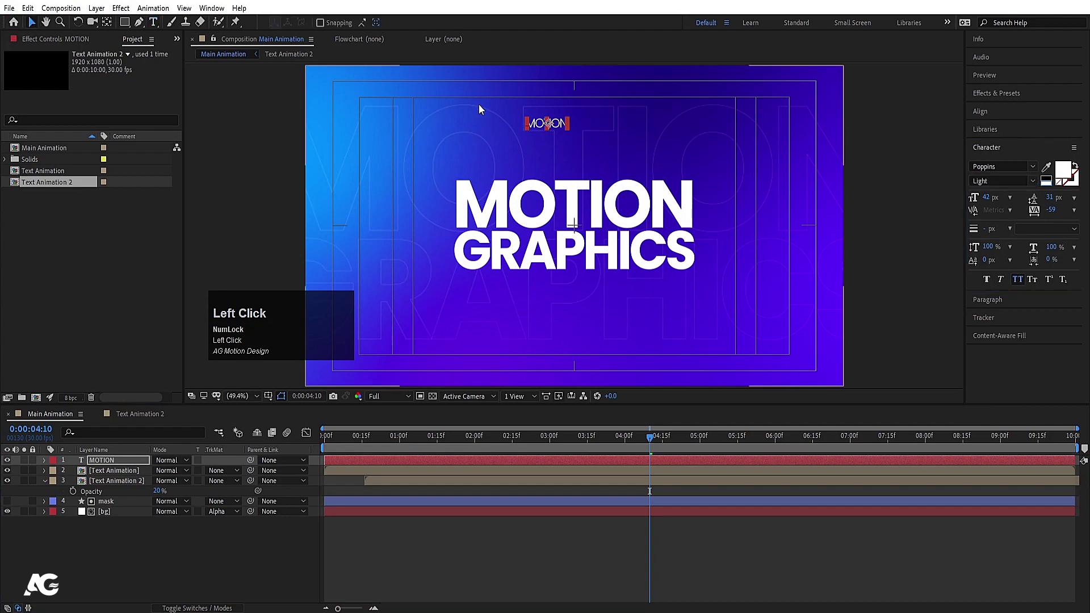
{"action": "left_click_drag", "start_coordinate": [559, 124], "coordinate": [595, 96]}
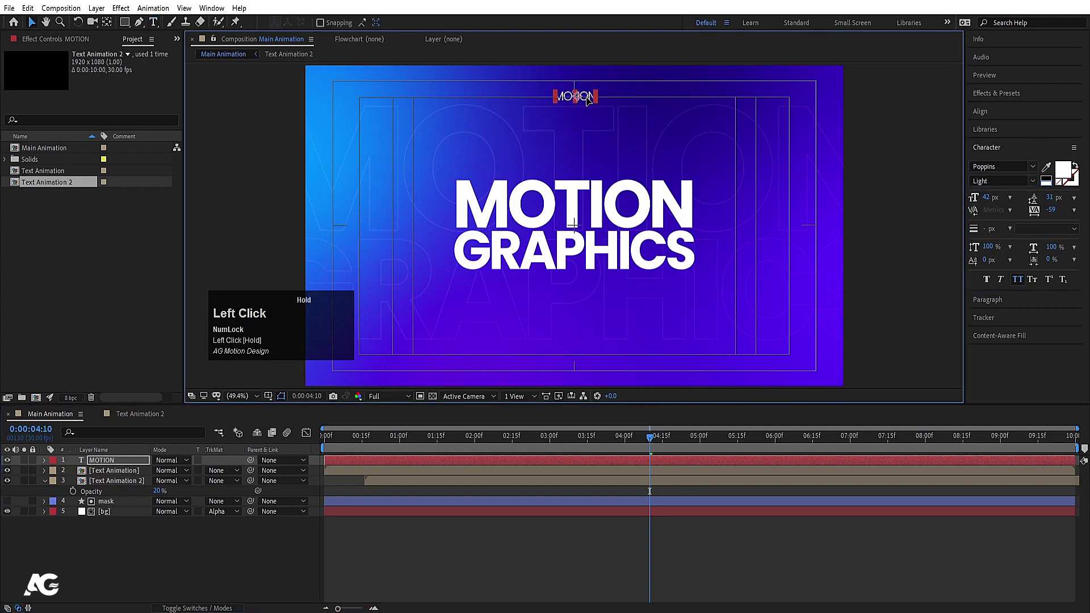
{"action": "left_click", "coordinate": [145, 551]}
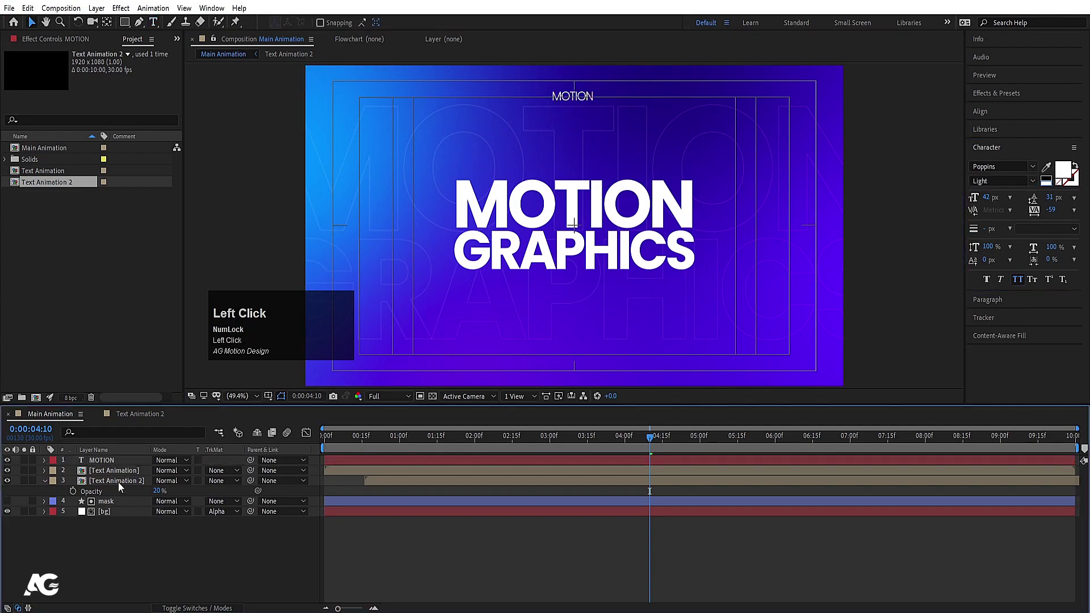
{"action": "left_click", "coordinate": [108, 462]}
{"action": "left_click", "coordinate": [1016, 111]}
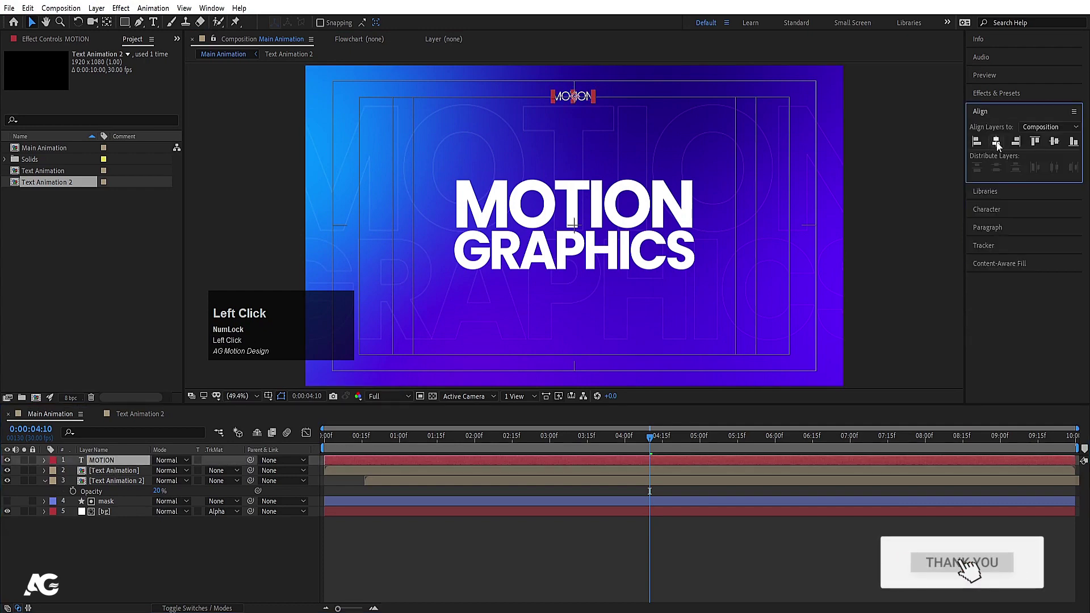
Step: Duplicate the small MOTION text layer and place the copy straight below, near the frame's bottom safe-margin line
{"action": "key", "text": "ctrl+d"}
{"action": "left_click_drag", "start_coordinate": [587, 104], "coordinate": [597, 359]}
{"action": "key", "text": "ctrl+z"}
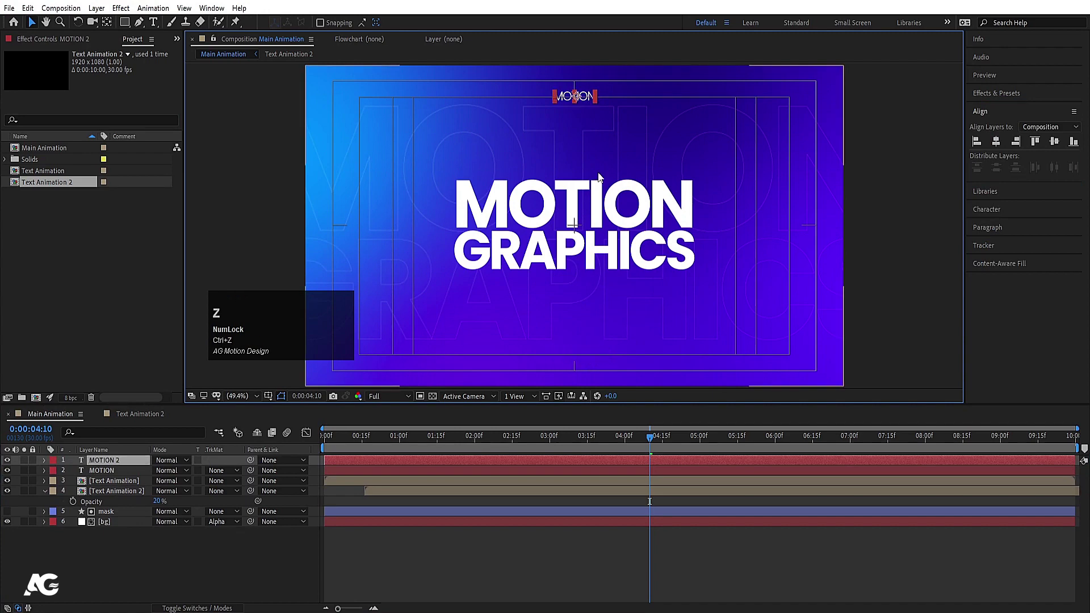
{"action": "left_click_drag", "start_coordinate": [587, 104], "coordinate": [600, 359]}
Step: Change the lower text copy to GRAPHICS, recentre its anchor point, and align it horizontally to the composition's centre
{"action": "key", "text": "ctrl+t"}
{"action": "left_click", "coordinate": [573, 353]}
{"action": "key", "text": "ctrl+a"}
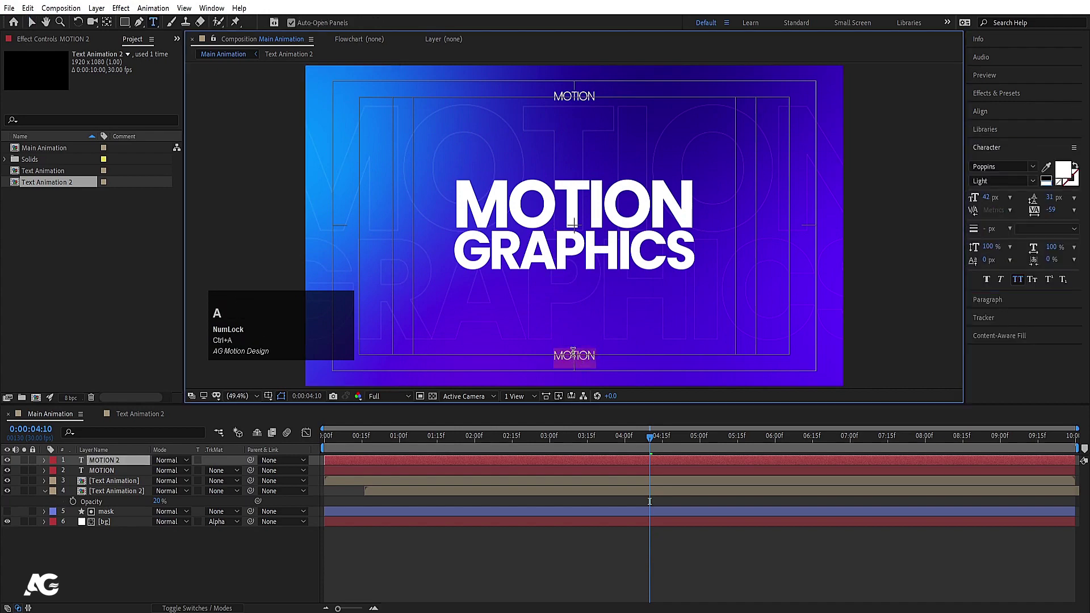
{"action": "type", "text": "GRAPHICS"}
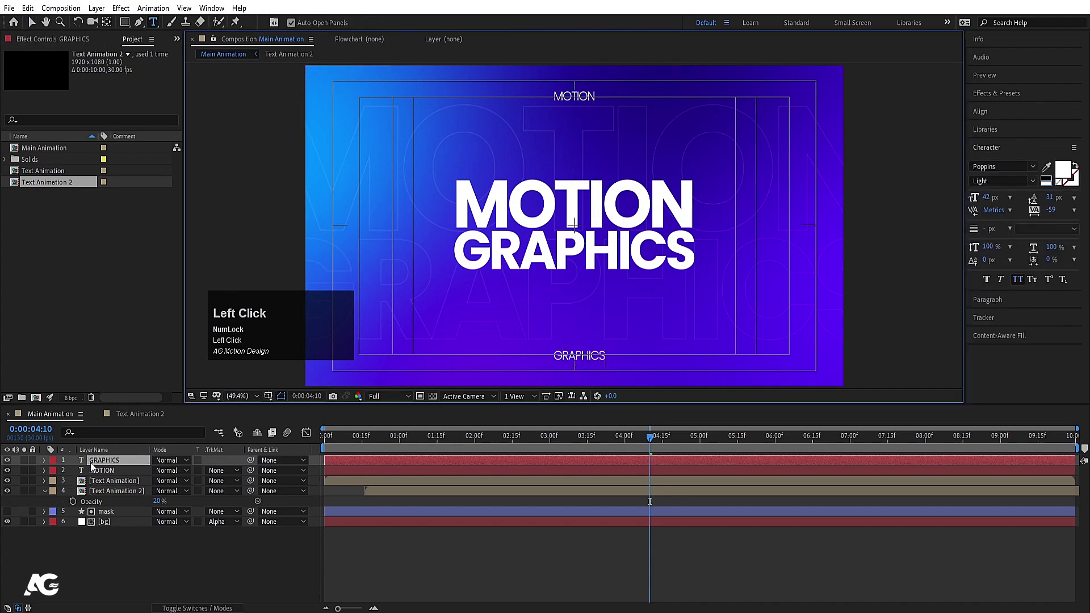
{"action": "left_click", "coordinate": [91, 462]}
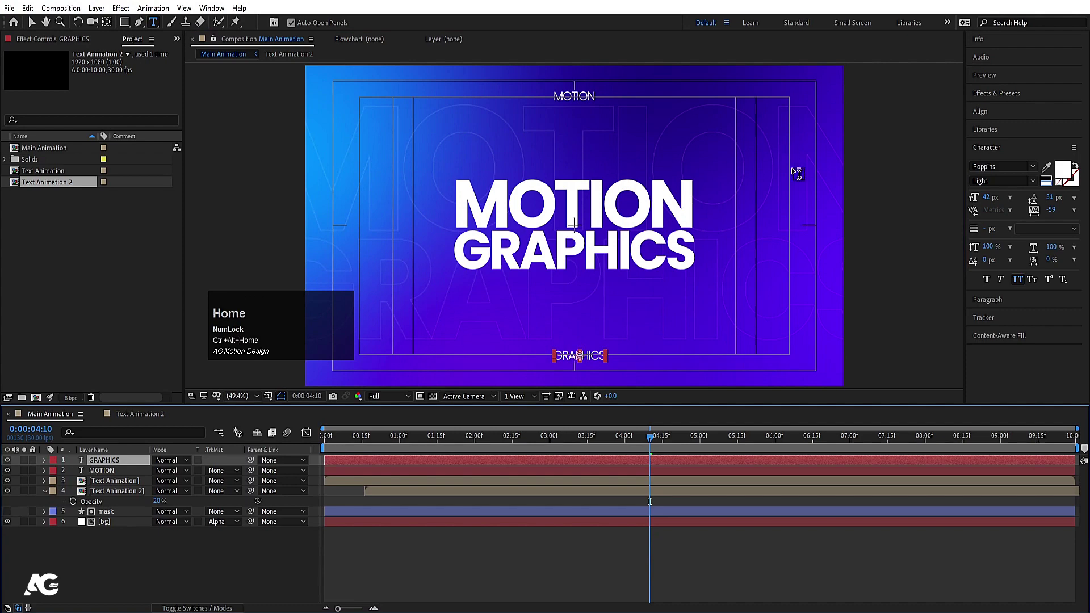
{"action": "left_click", "coordinate": [995, 111]}
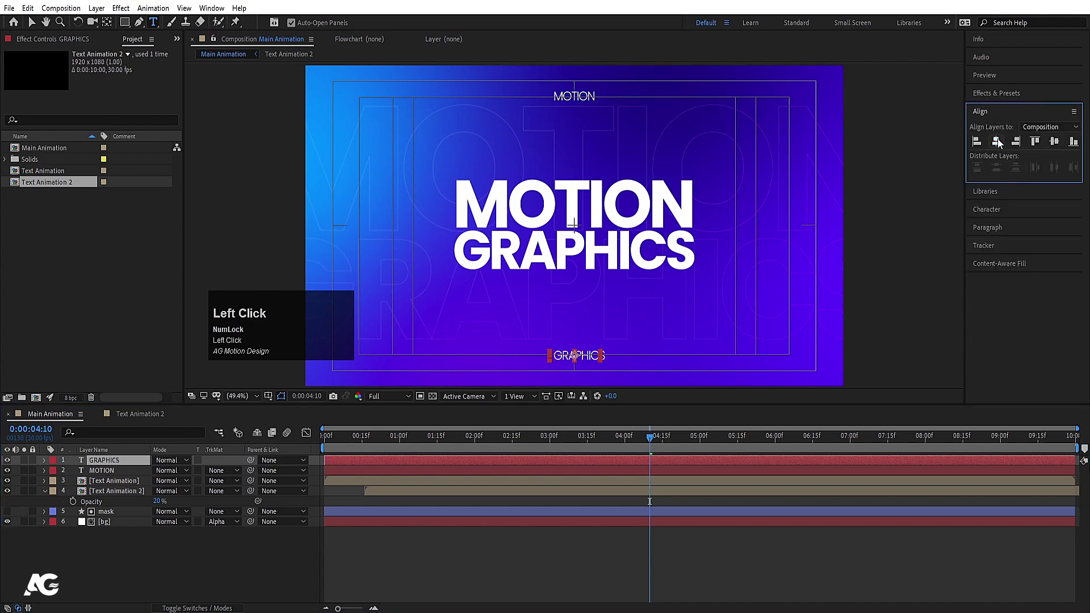
Step: Preview the animation from the start, and make both small text layers, GRAPHICS and MOTION, begin at 0:00:01:23
{"action": "left_click", "coordinate": [117, 470], "text": "shift"}
{"action": "left_click", "coordinate": [335, 448]}
{"action": "key", "text": "space"}
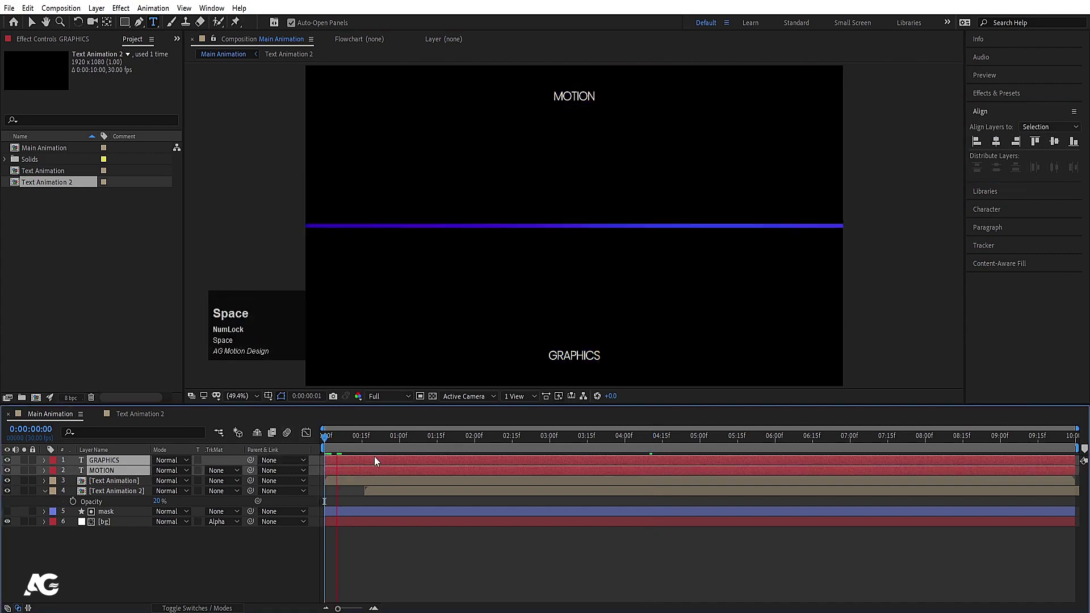
{"action": "key", "text": "space"}
{"action": "key", "text": "bracketleft"}
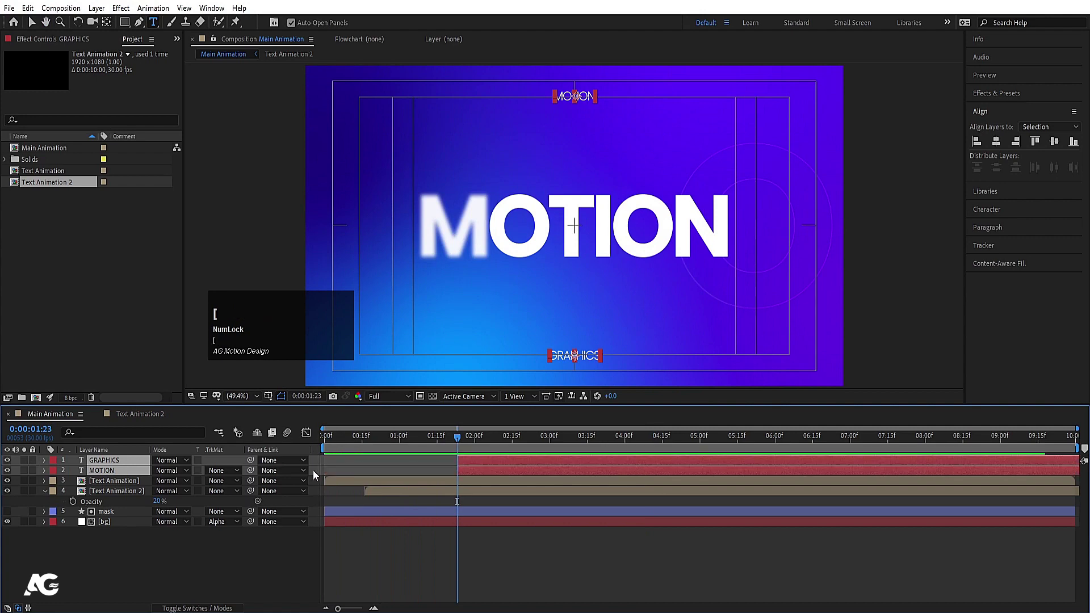
Step: Add Position keyframes to the small GRAPHICS and MOTION layers at 0:00:01:23 and 0:00:03:00
{"action": "key", "text": "p"}
{"action": "left_click", "coordinate": [73, 470]}
{"action": "left_click", "coordinate": [73, 491]}
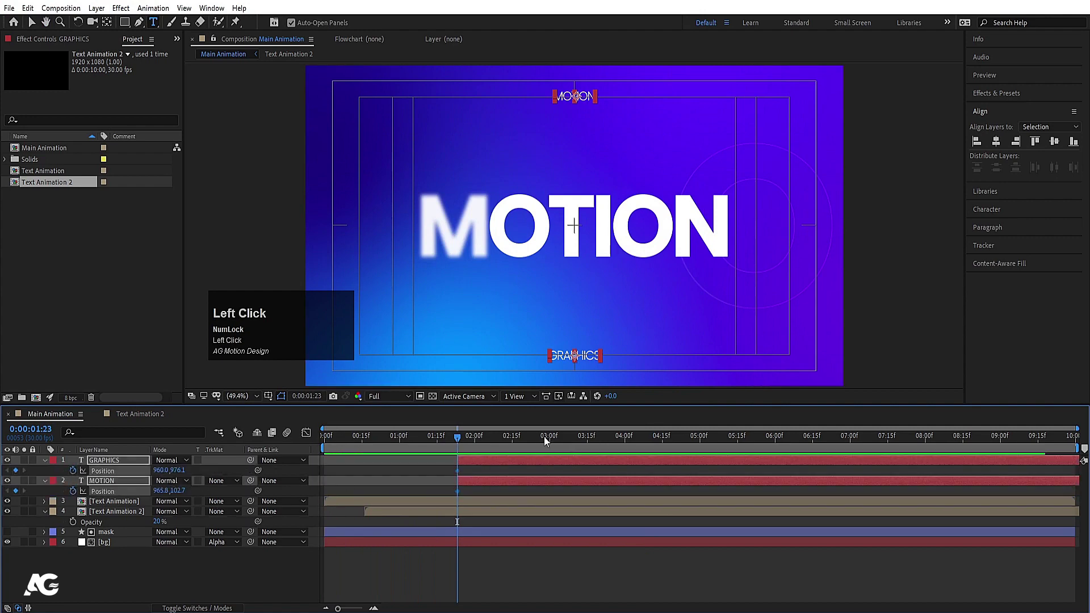
{"action": "left_click", "coordinate": [551, 442]}
{"action": "left_click", "coordinate": [16, 471]}
{"action": "left_click", "coordinate": [15, 491]}
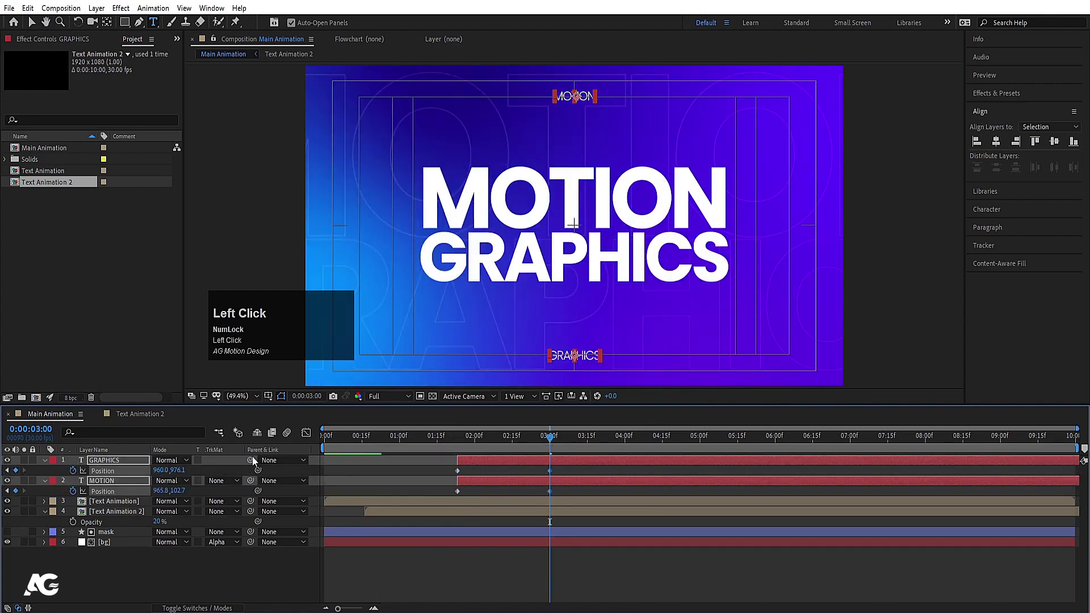
Step: At the 0:00:01:23 keyframes, move GRAPHICS below the frame to about 960, 1116 and MOTION above it to about 965.8, -24.9
{"action": "key", "text": "j"}
{"action": "left_click", "coordinate": [475, 471]}
{"action": "left_click", "coordinate": [471, 457]}
{"action": "key", "text": "v"}
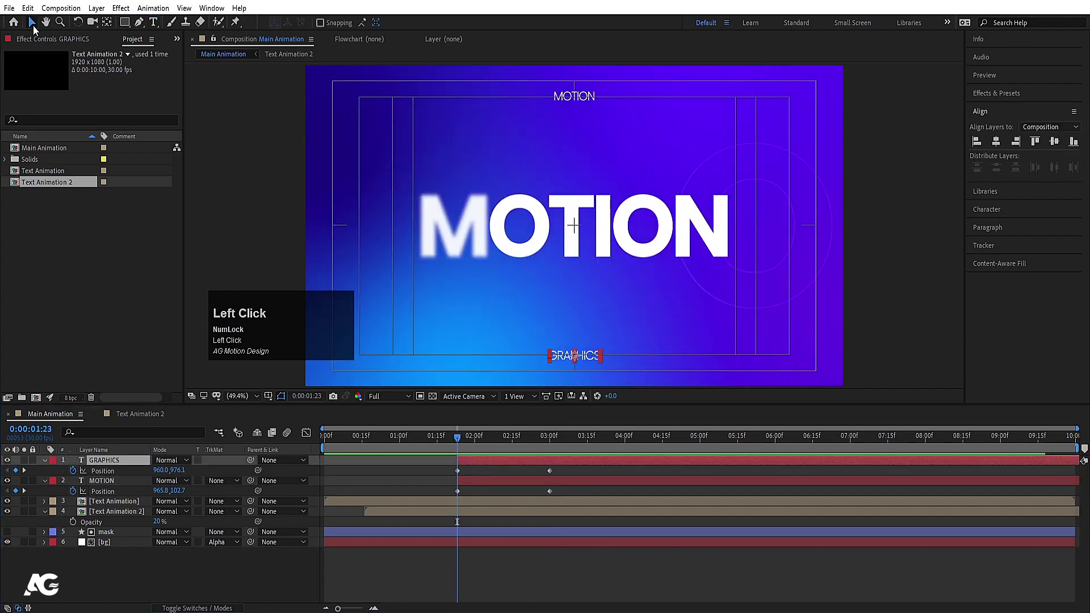
{"action": "left_click_drag", "start_coordinate": [588, 361], "coordinate": [589, 386]}
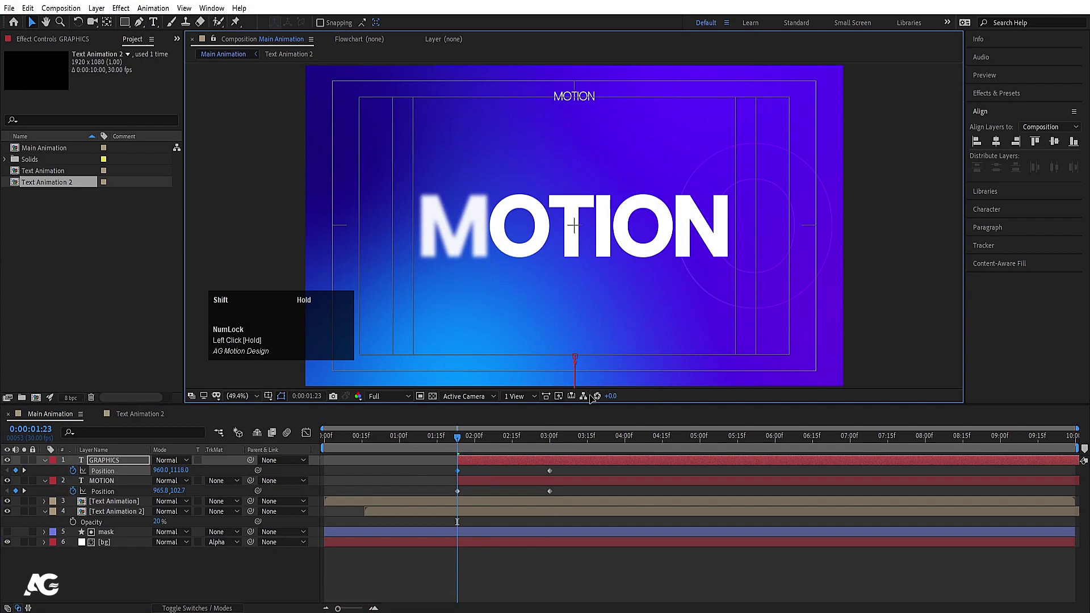
{"action": "left_click", "coordinate": [579, 99]}
{"action": "left_click_drag", "start_coordinate": [576, 97], "coordinate": [575, 60]}
Step: Apply Easy Ease to all Position keyframes of both small texts and reshape their graph with a longer ease-out into the end
{"action": "left_click", "coordinate": [569, 493]}
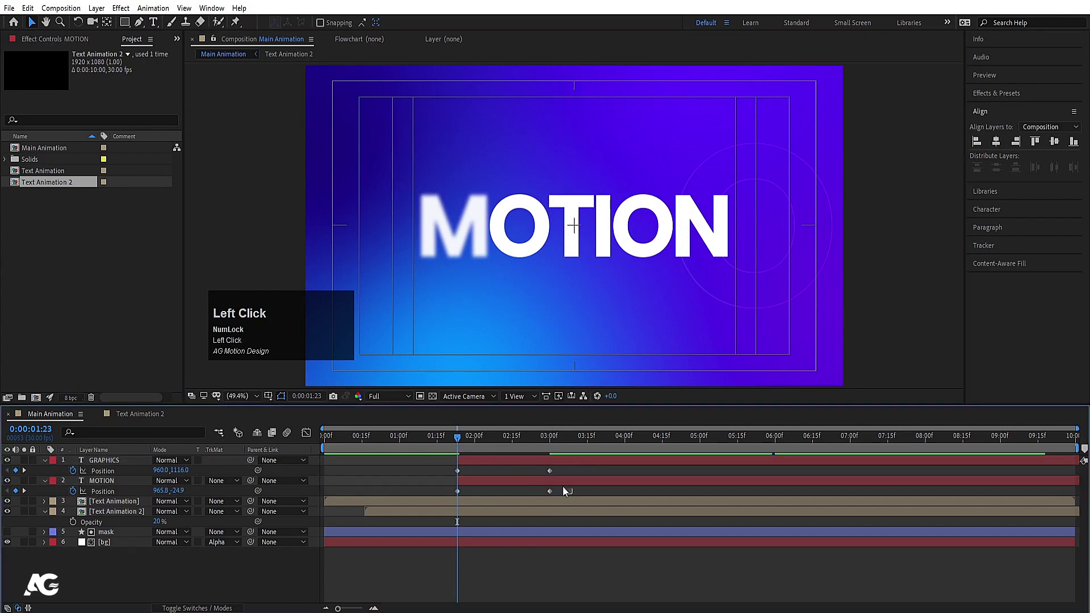
{"action": "left_click_drag", "start_coordinate": [570, 495], "coordinate": [362, 403]}
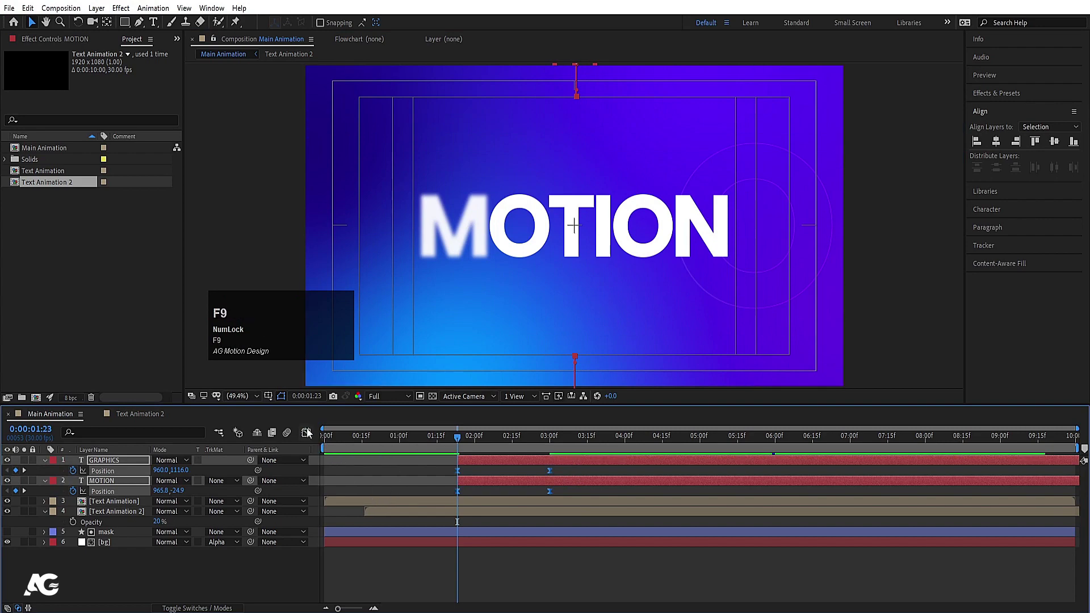
{"action": "left_click", "coordinate": [306, 432]}
{"action": "left_click_drag", "start_coordinate": [534, 571], "coordinate": [468, 569]}
{"action": "left_click", "coordinate": [306, 432]}
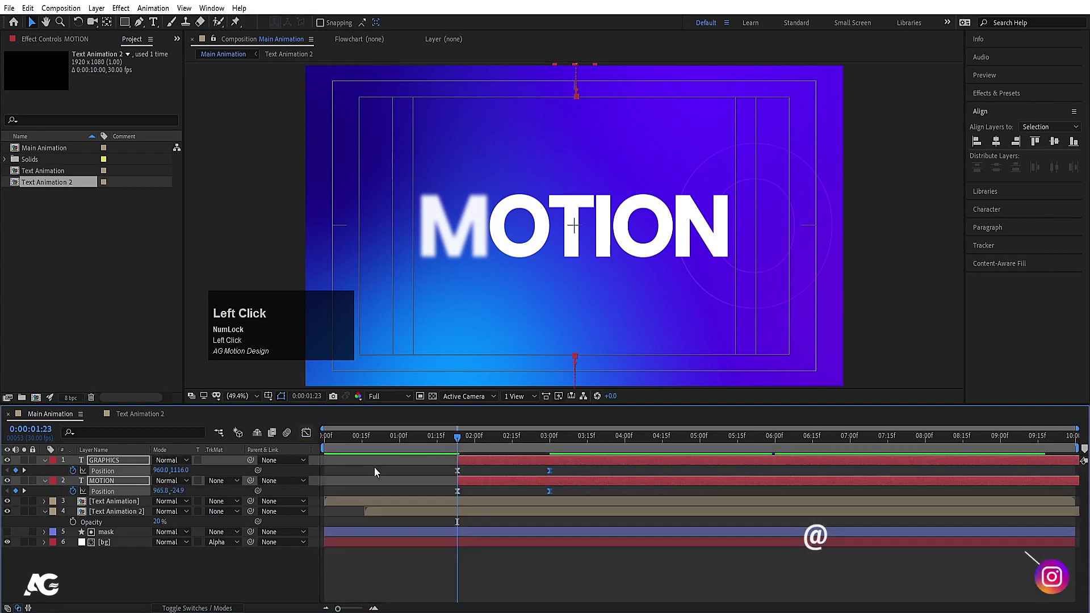
Step: Preview the small texts sliding in, playing the composition again from its start
{"action": "key", "text": "space"}
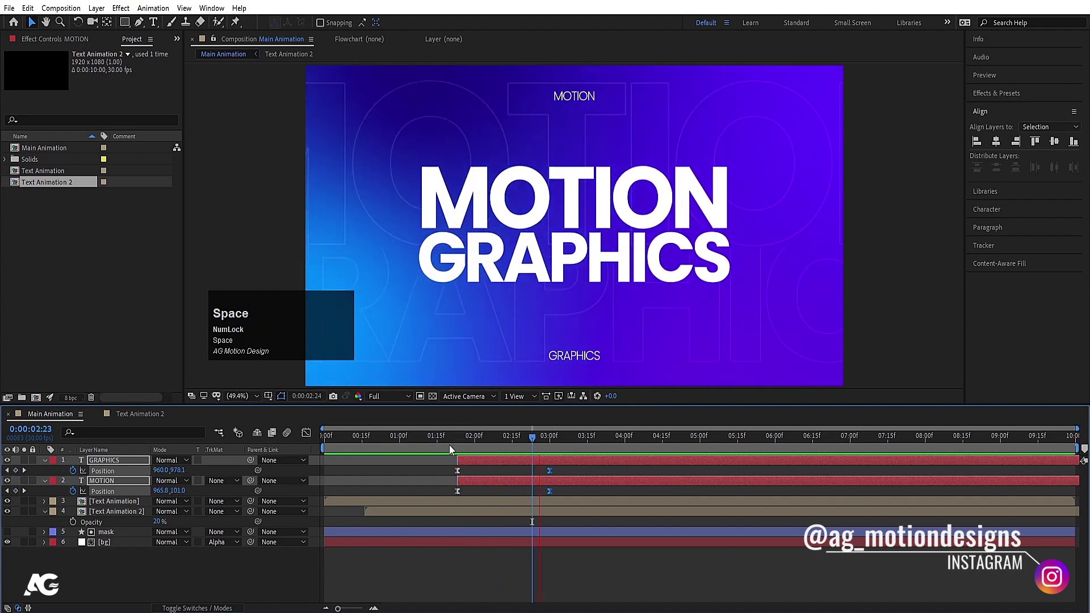
{"action": "left_click", "coordinate": [325, 436]}
{"action": "key", "text": "space"}
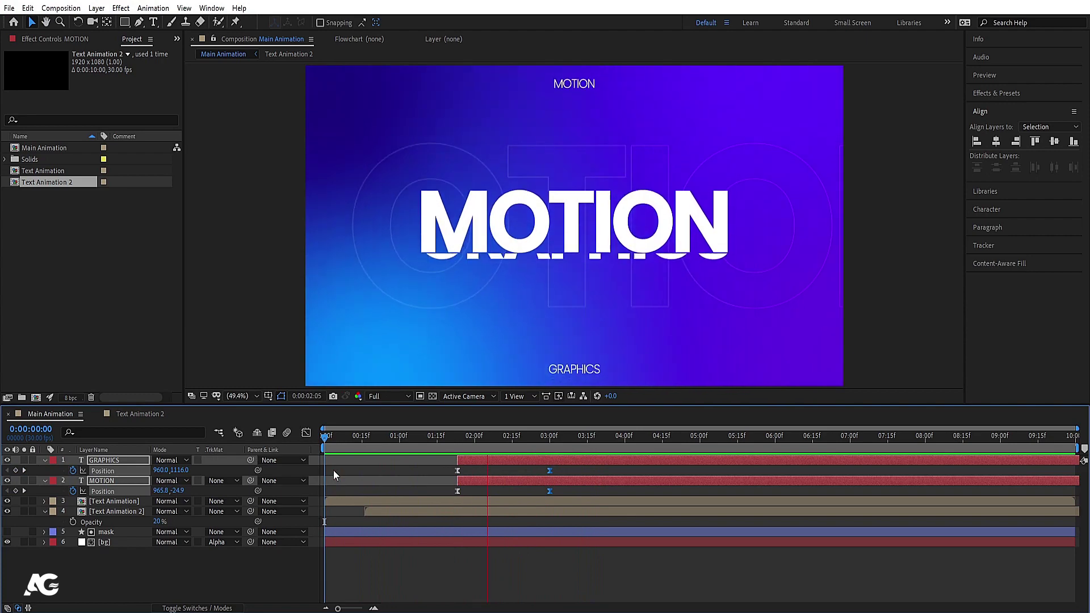
{"action": "key", "text": "space"}
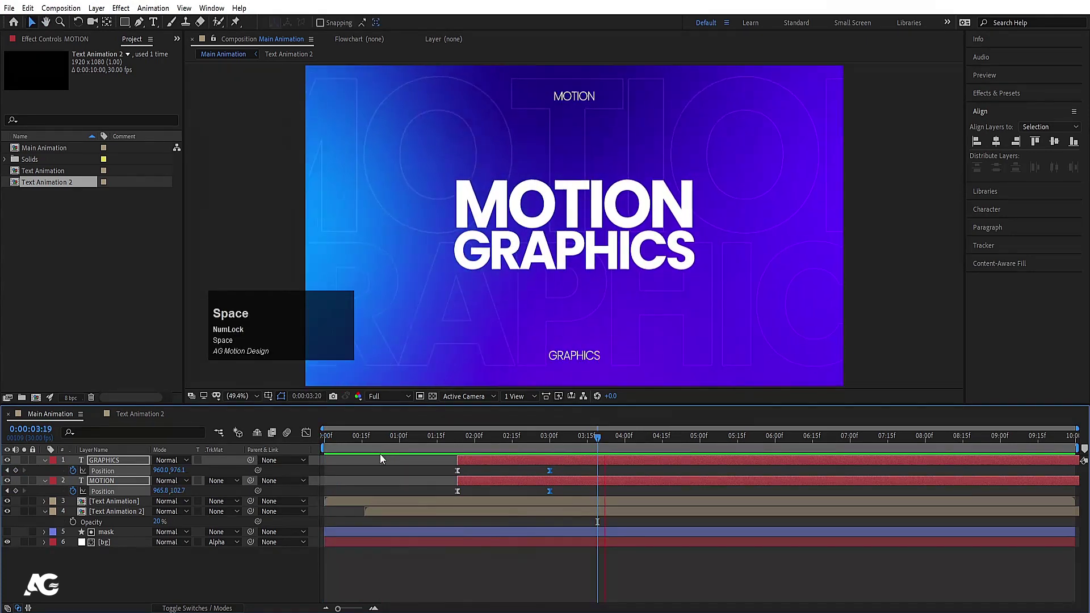
Step: Deselect the keyframes and collapse the revealed properties of all layers in the timeline
{"action": "left_click", "coordinate": [332, 462]}
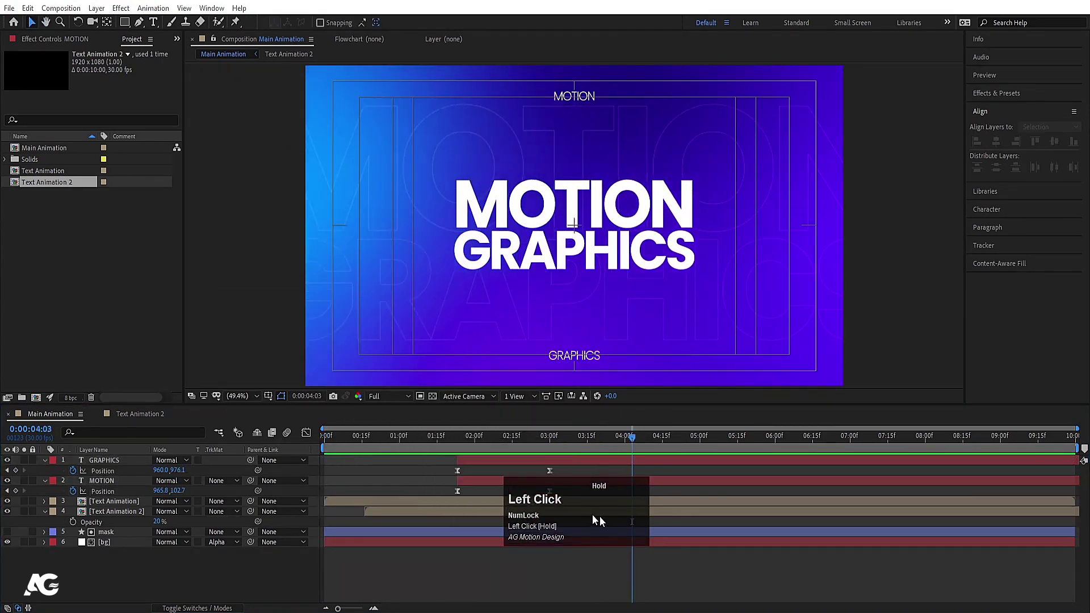
{"action": "key", "text": "u"}
{"action": "left_click", "coordinate": [347, 482]}
{"action": "key", "text": "u"}
Step: Draw a rectangle with a cyan 00FCFF fill on a new shape layer over the upper-left part of the frame
{"action": "mouse_move", "coordinate": [125, 22]}
{"action": "left_mouse_down"}
{"action": "mouse_move", "coordinate": [168, 53]}
{"action": "mouse_move", "coordinate": [171, 28]}
{"action": "left_mouse_up"}
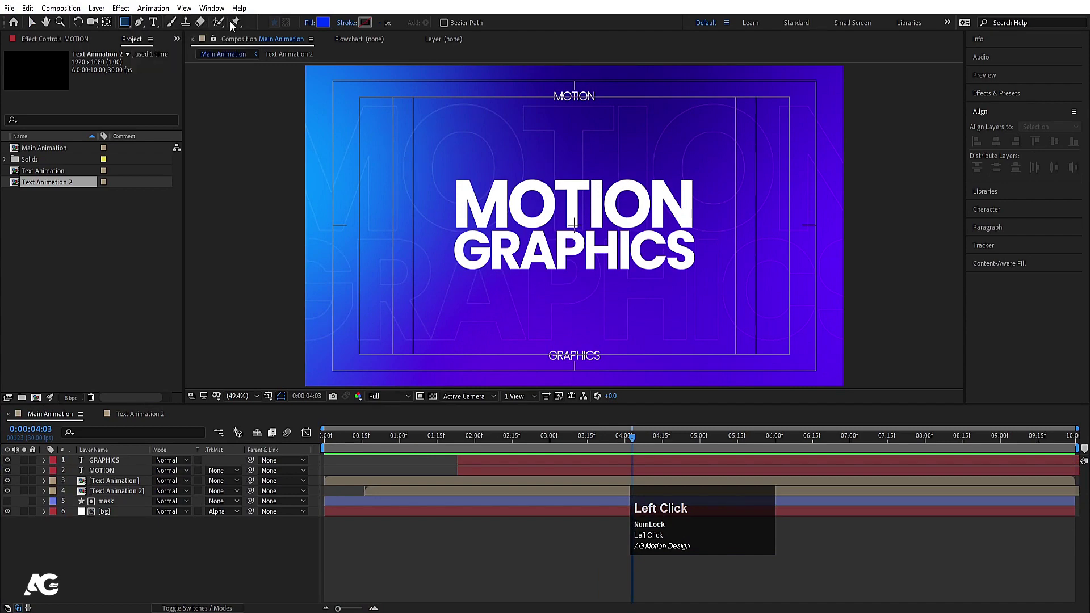
{"action": "left_click", "coordinate": [323, 23]}
{"action": "left_click_drag", "start_coordinate": [215, 237], "coordinate": [222, 242]}
{"action": "left_click", "coordinate": [304, 162]}
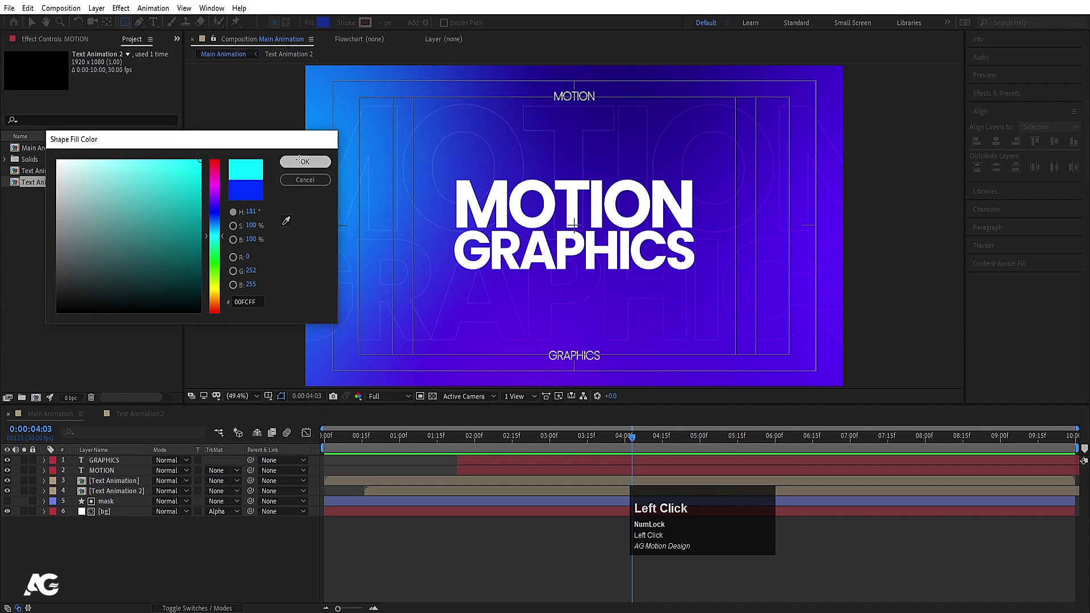
{"action": "left_click_drag", "start_coordinate": [333, 105], "coordinate": [477, 234]}
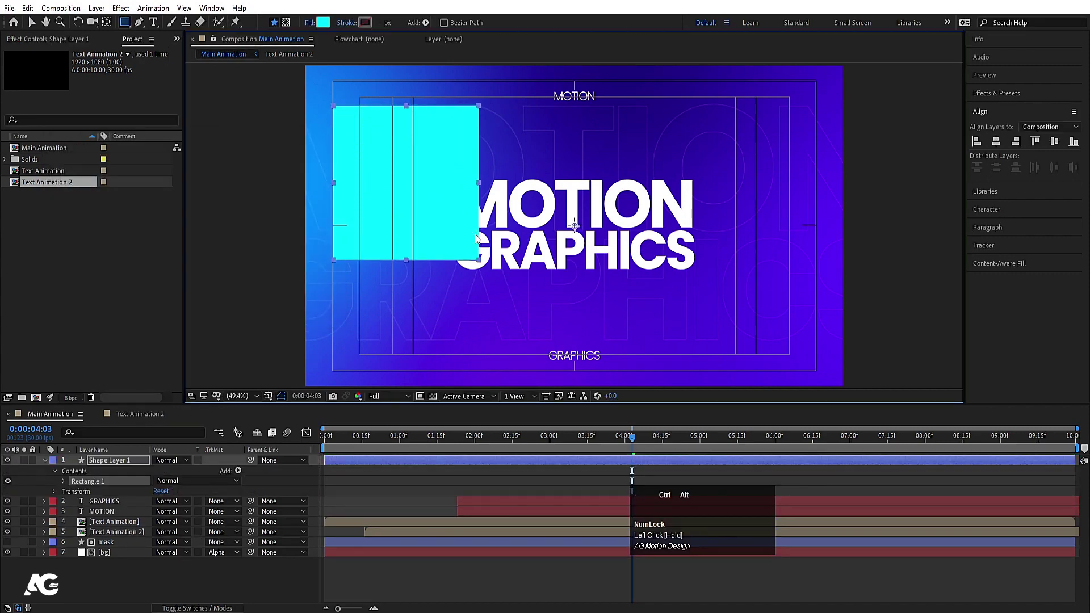
Step: Centre the rectangle layer's anchor point, duplicate the layer five times, and spread the copies across the frame
{"action": "left_click", "coordinate": [365, 489]}
{"action": "left_click", "coordinate": [113, 461]}
{"action": "key", "text": "ctrl+d"}
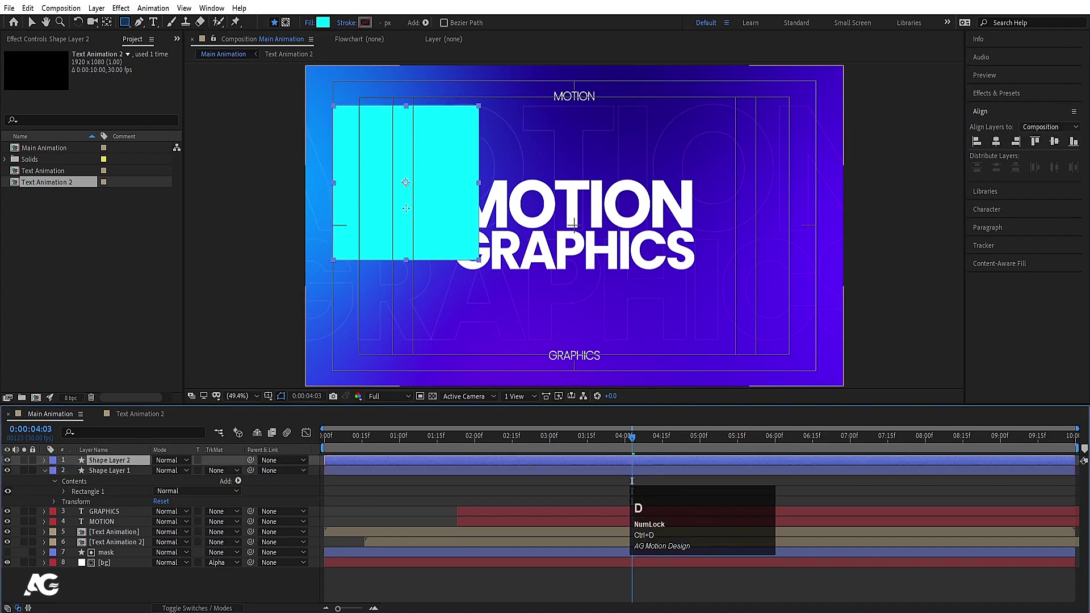
{"action": "key", "text": "v"}
{"action": "left_click_drag", "start_coordinate": [408, 182], "coordinate": [313, 330]}
{"action": "key", "text": "ctrl+d"}
{"action": "key", "text": "ctrl+d"}
{"action": "key", "text": "ctrl+d"}
{"action": "key", "text": "ctrl+d"}
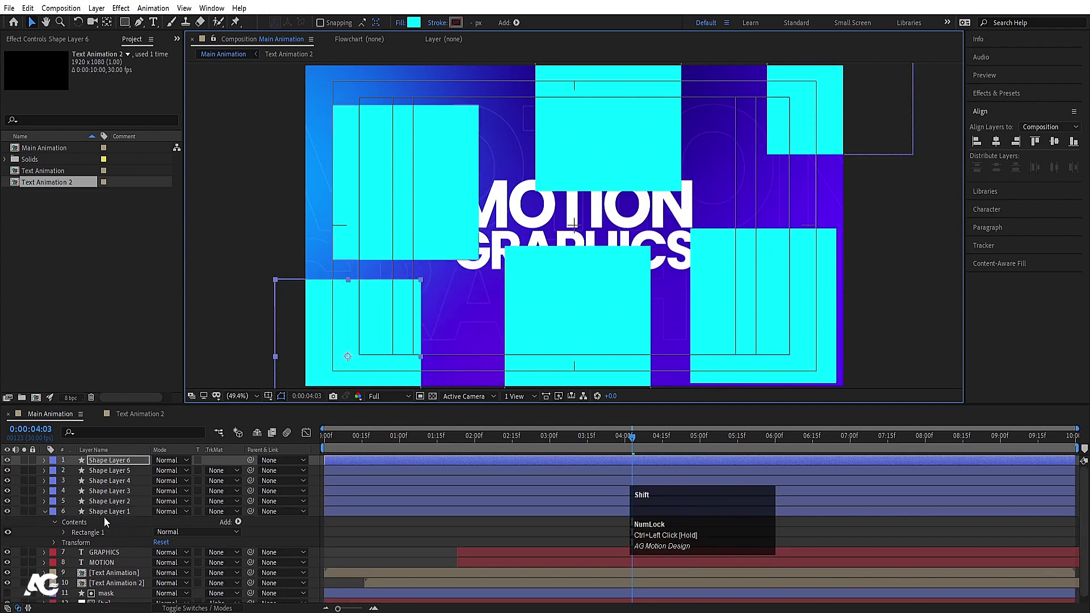
Step: Select all six shape layers and shift the rectangles together slightly up and to the left
{"action": "left_click", "coordinate": [104, 517]}
{"action": "left_click", "coordinate": [110, 514]}
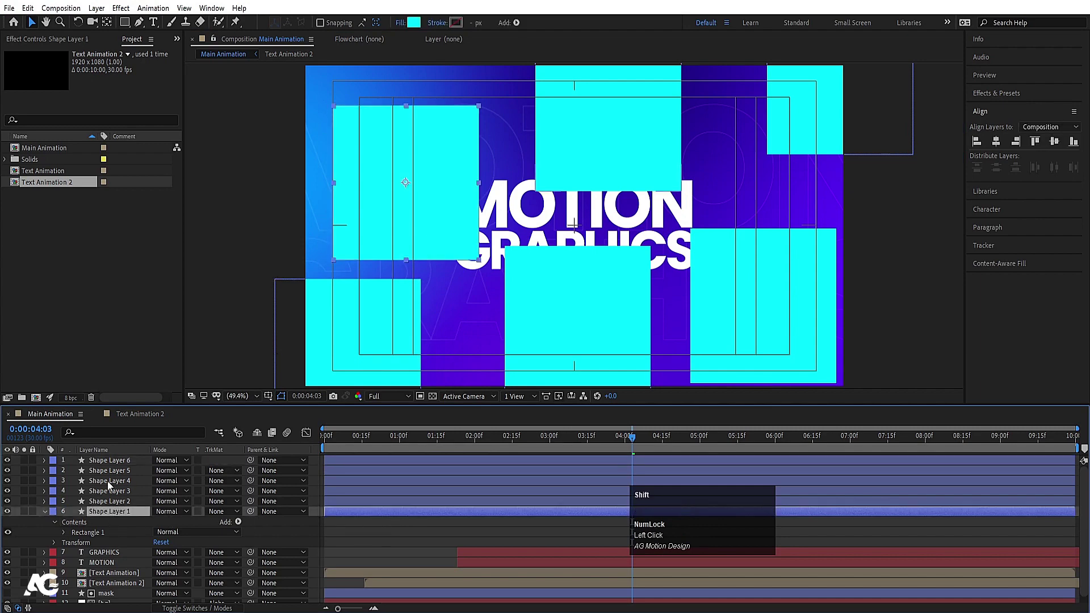
{"action": "left_click", "coordinate": [109, 460], "text": "shift"}
{"action": "left_click_drag", "start_coordinate": [439, 225], "coordinate": [423, 214]}
Step: Try Screen and then set Soft Light as the six shape layers' blending mode, and return to the composition's start
{"action": "left_click", "coordinate": [164, 462]}
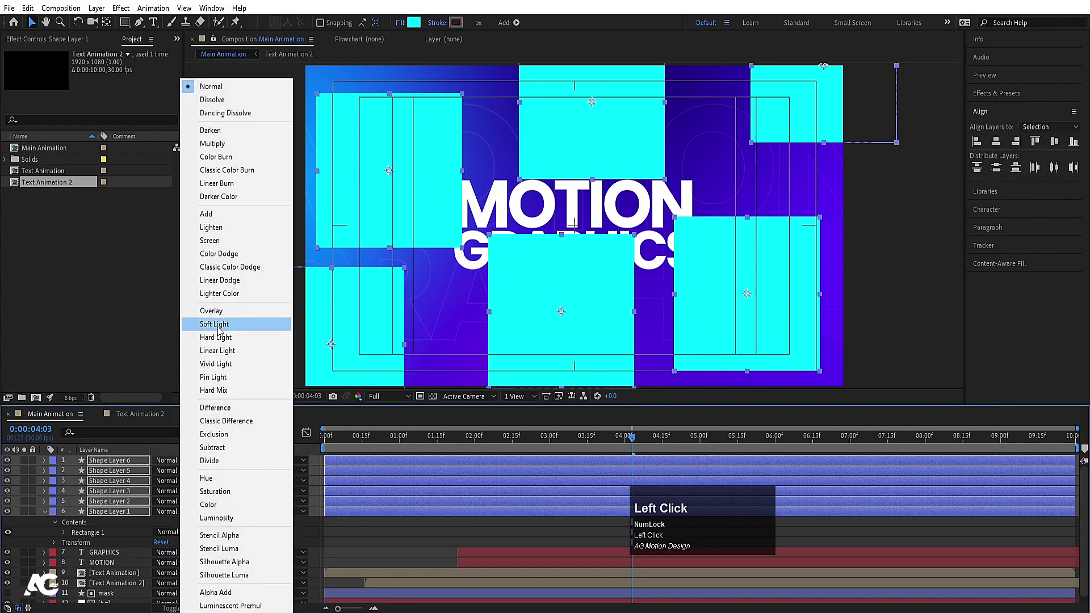
{"action": "left_click", "coordinate": [221, 242]}
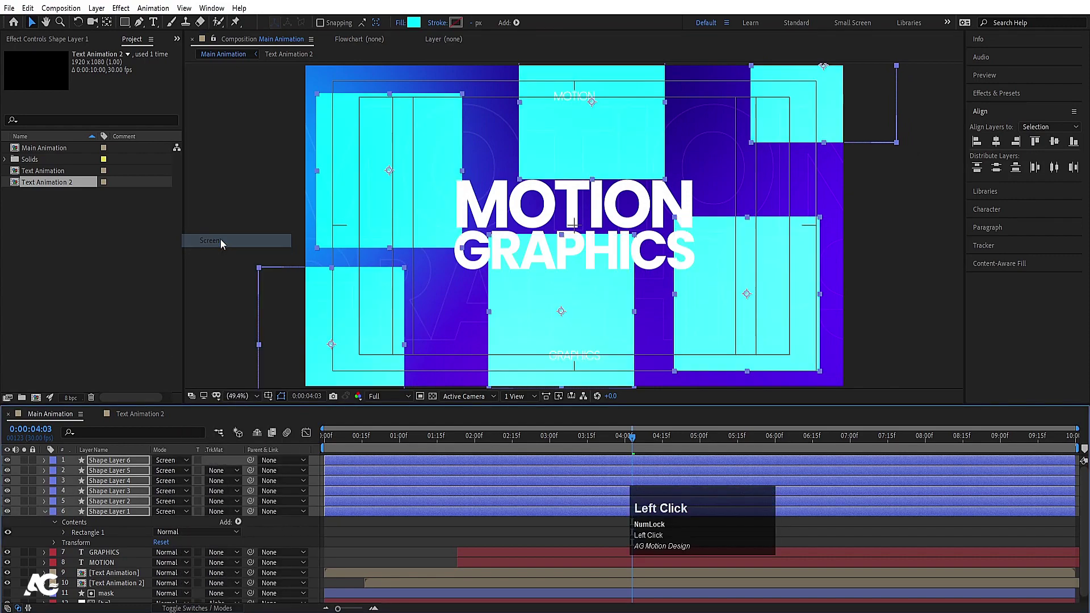
{"action": "left_click", "coordinate": [169, 465]}
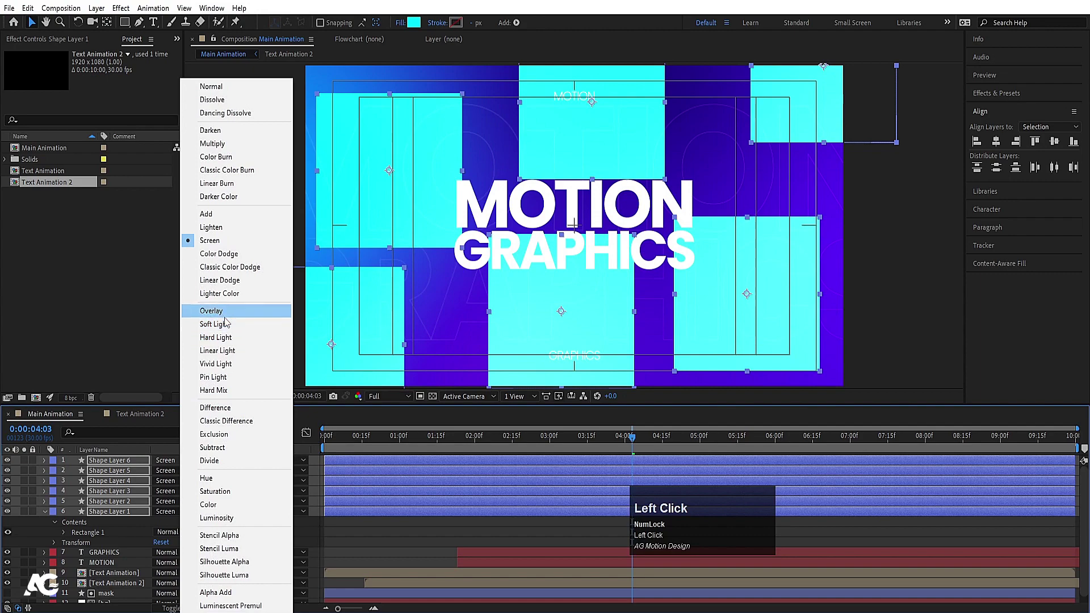
{"action": "left_click", "coordinate": [230, 323]}
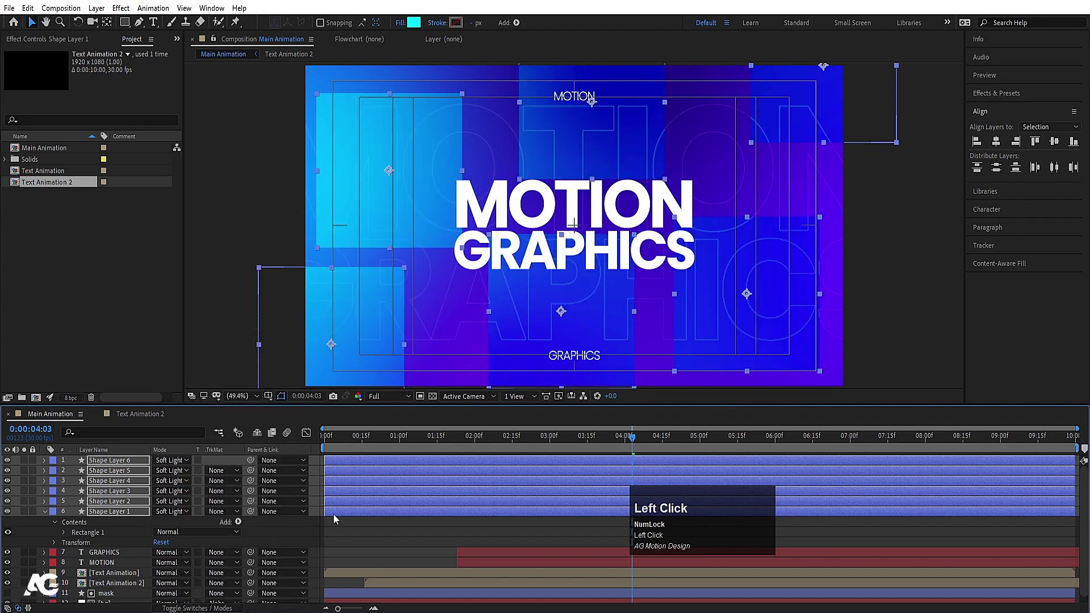
{"action": "left_click_drag", "start_coordinate": [314, 452], "coordinate": [254, 447]}
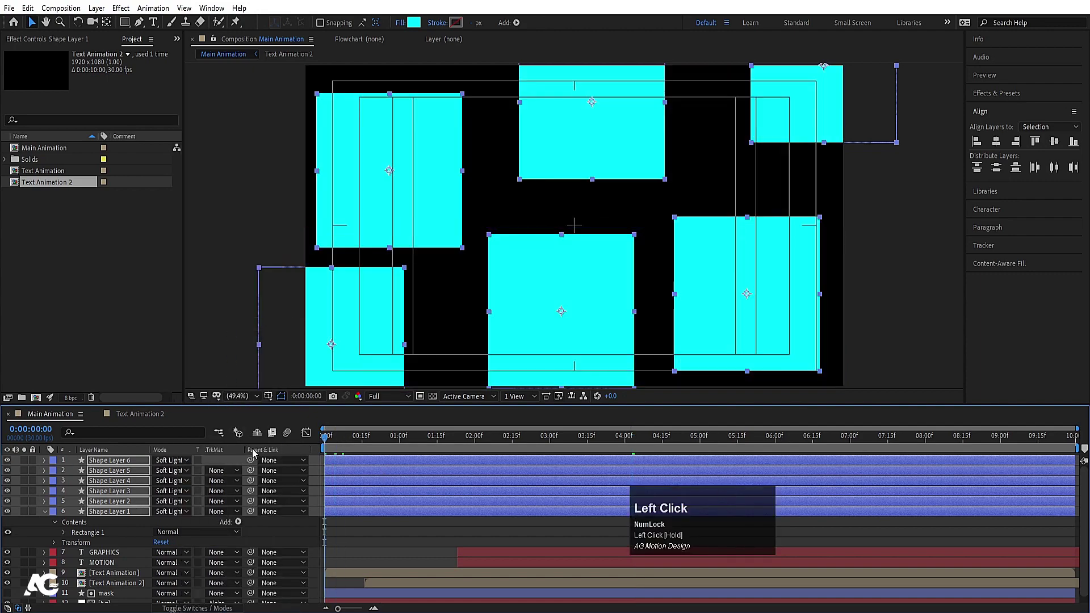
Step: Add Rotation keyframes to all six shape layers at the composition's start and go to the final frame, 0:00:09:29
{"action": "key", "text": "r"}
{"action": "left_click", "coordinate": [73, 470]}
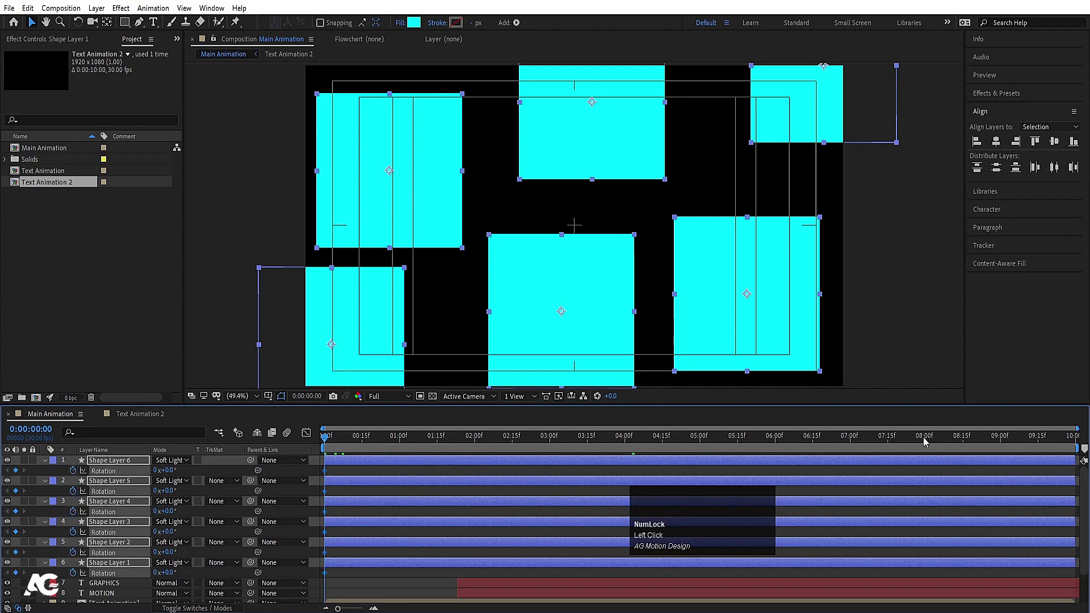
{"action": "left_click_drag", "start_coordinate": [925, 442], "coordinate": [1084, 461]}
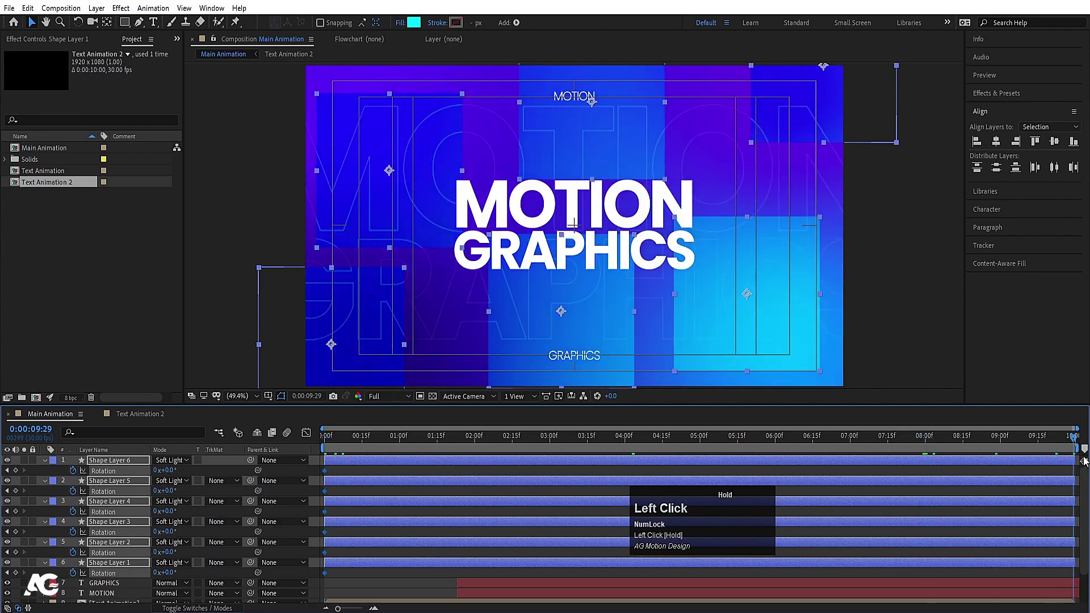
Step: Set end Rotation values alternating between 1 and 2 full turns from Shape Layer 6 down to Shape Layer 1, and preview the spin
{"action": "left_click", "coordinate": [191, 475]}
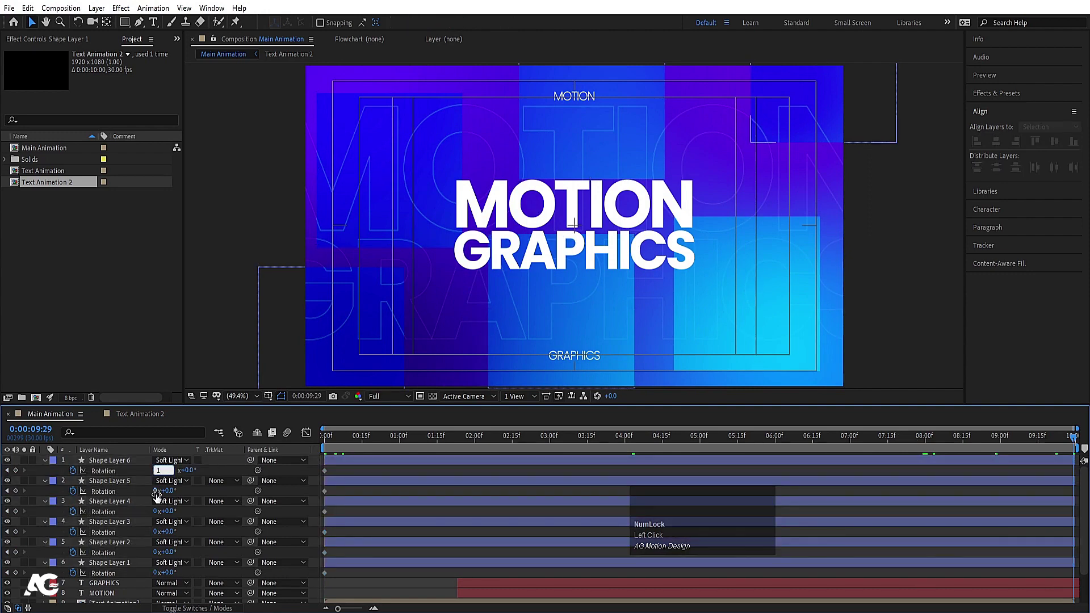
{"action": "left_click", "coordinate": [155, 491]}
{"action": "type", "text": "2"}
{"action": "left_click", "coordinate": [155, 512]}
{"action": "type", "text": "1"}
{"action": "left_click", "coordinate": [155, 532]}
{"action": "type", "text": "2"}
{"action": "left_click", "coordinate": [156, 552]}
{"action": "type", "text": "1"}
{"action": "left_click", "coordinate": [156, 572]}
{"action": "type", "text": "2"}
{"action": "left_click", "coordinate": [207, 571]}
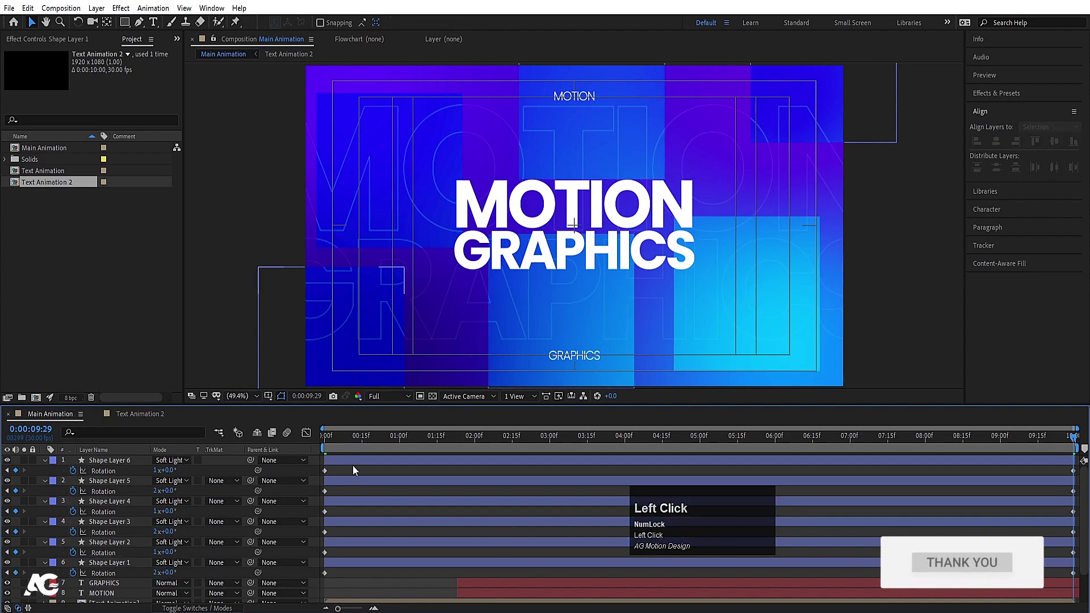
{"action": "left_click", "coordinate": [325, 438]}
{"action": "key", "text": "space"}
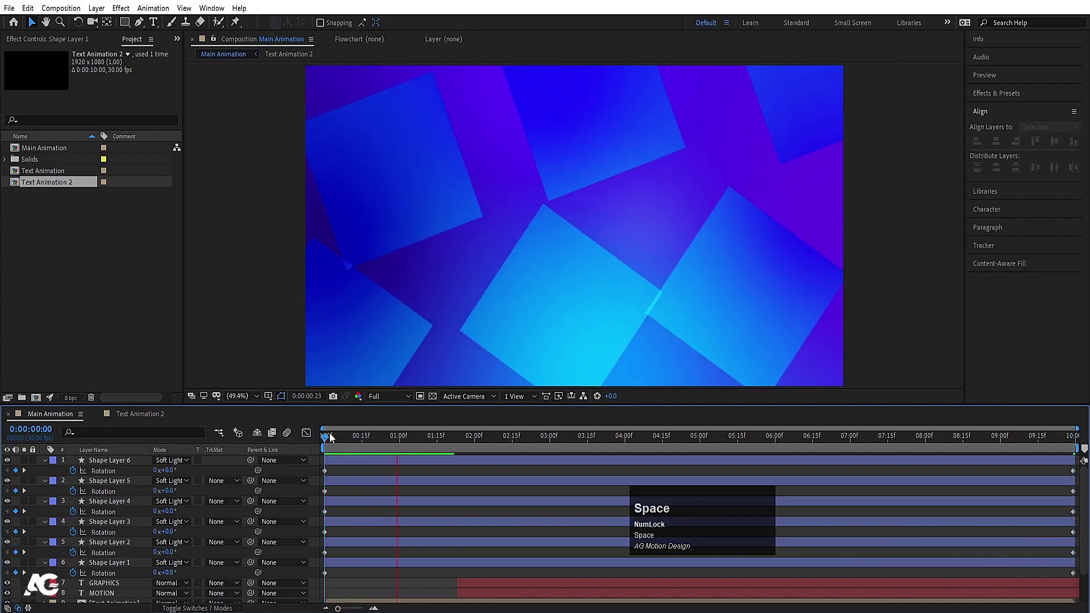
{"action": "key", "text": "space"}
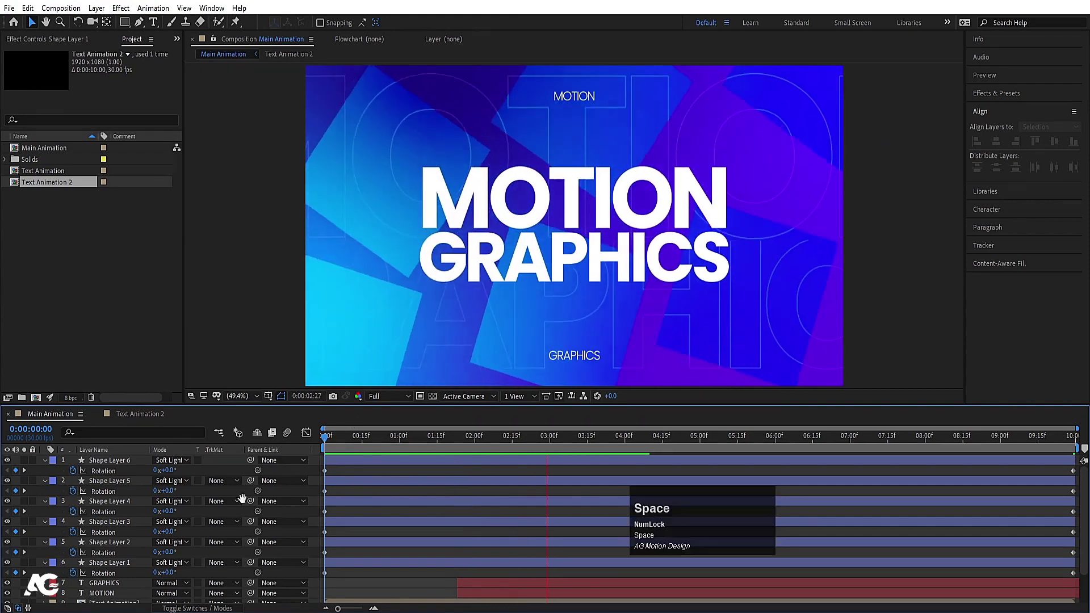
Step: Keyframe the six shape layers' Scale from 0% at the composition's start to 100% at 0:00:00:29
{"action": "left_click", "coordinate": [109, 562]}
{"action": "left_click", "coordinate": [102, 461], "text": "shift"}
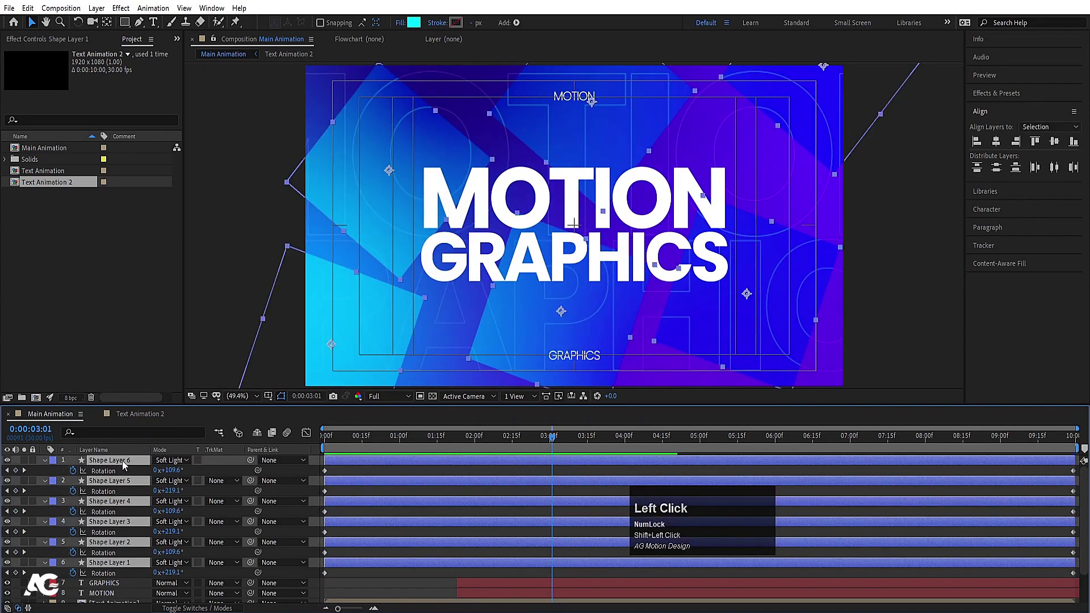
{"action": "left_click", "coordinate": [321, 442]}
{"action": "key", "text": "s"}
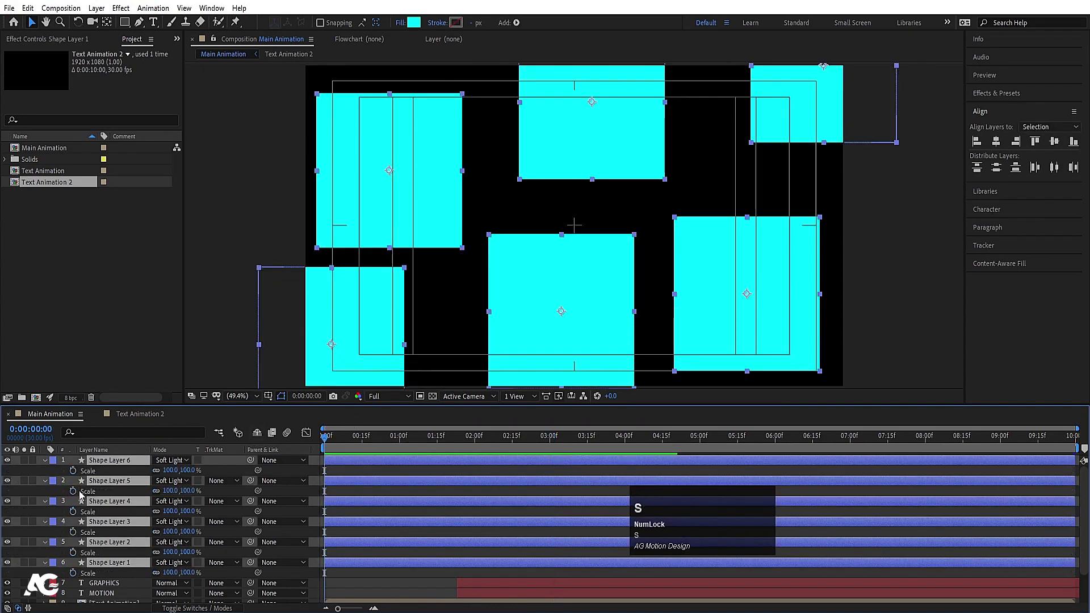
{"action": "left_click", "coordinate": [72, 471]}
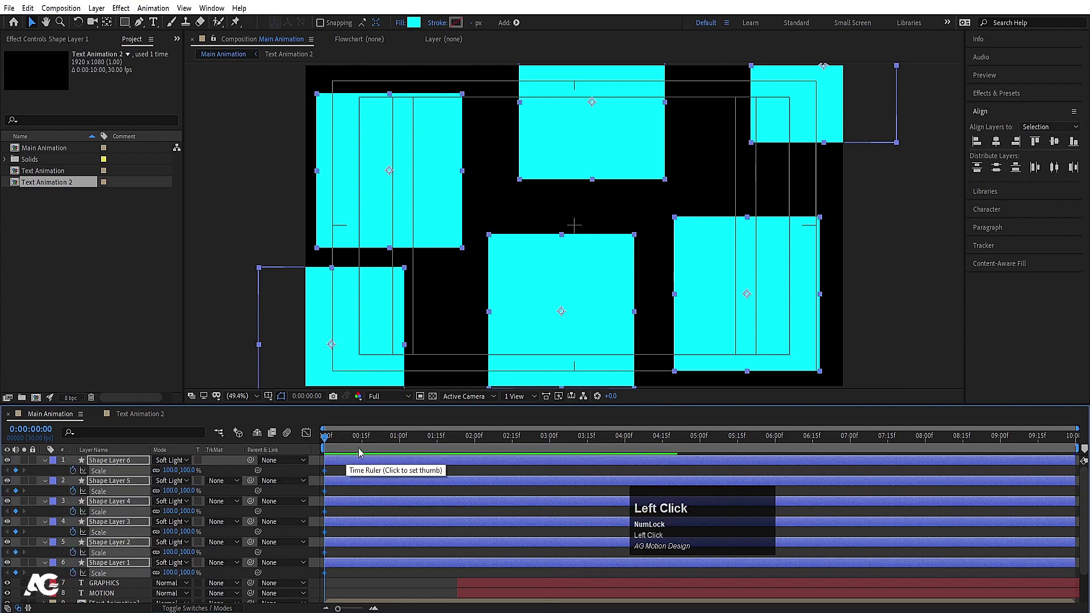
{"action": "left_click", "coordinate": [398, 438]}
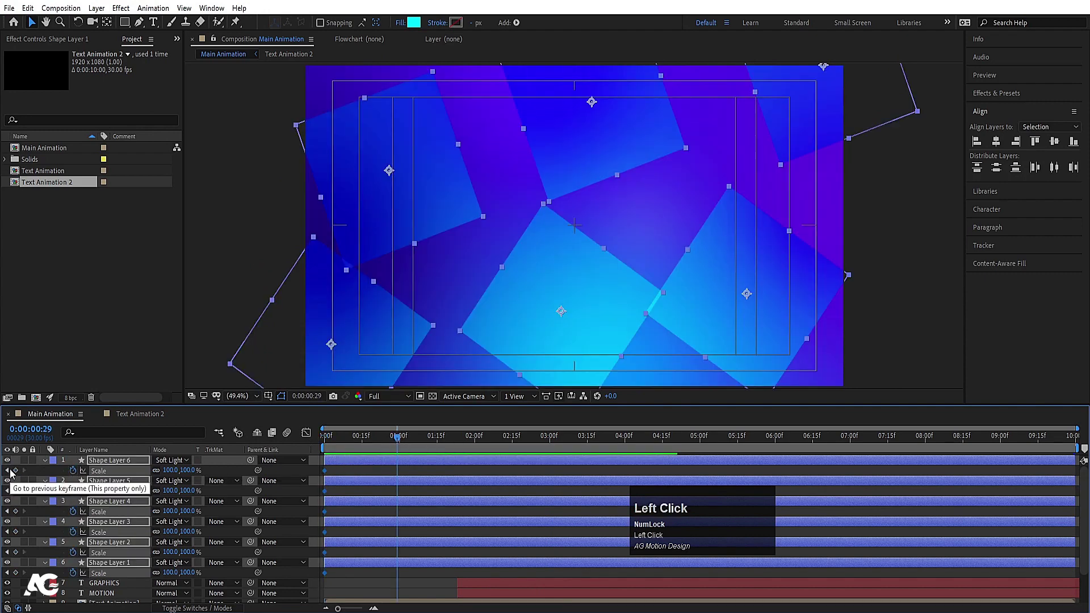
{"action": "left_click", "coordinate": [16, 470]}
{"action": "key", "text": "j"}
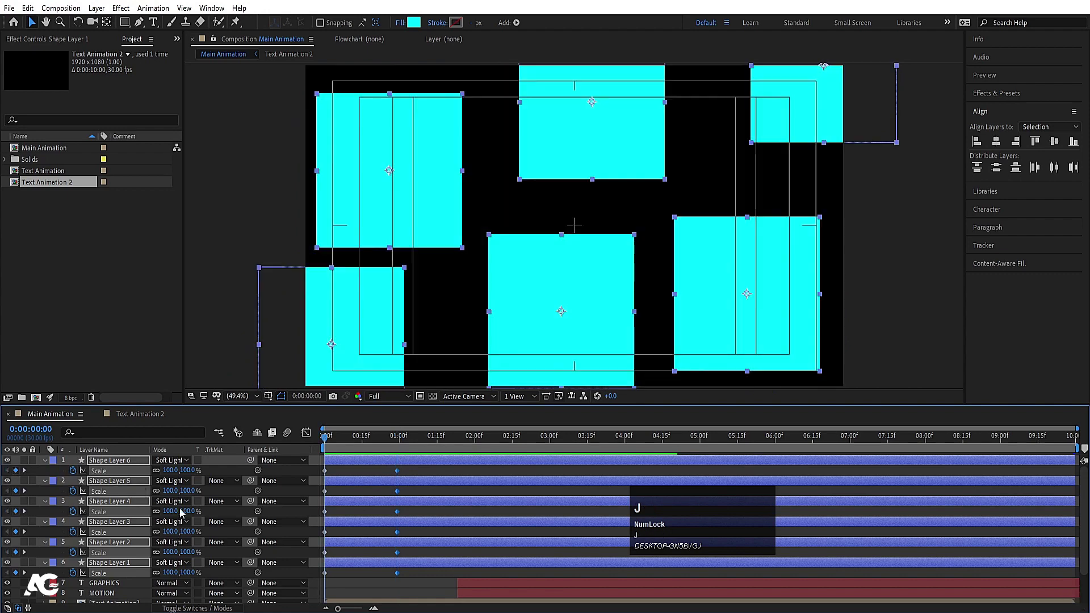
{"action": "left_click", "coordinate": [171, 470]}
{"action": "type", "text": "0"}
{"action": "key", "text": "Return"}
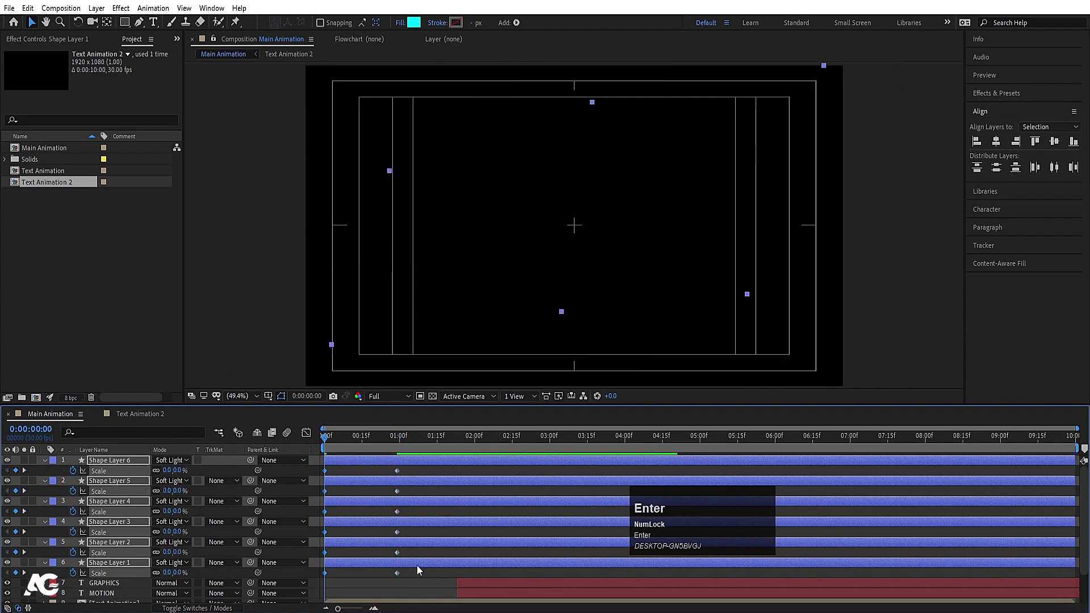
Step: Apply Easy Ease to all the Scale keyframes and lengthen the ending ease handle on their graph curves
{"action": "left_click_drag", "start_coordinate": [412, 578], "coordinate": [253, 455]}
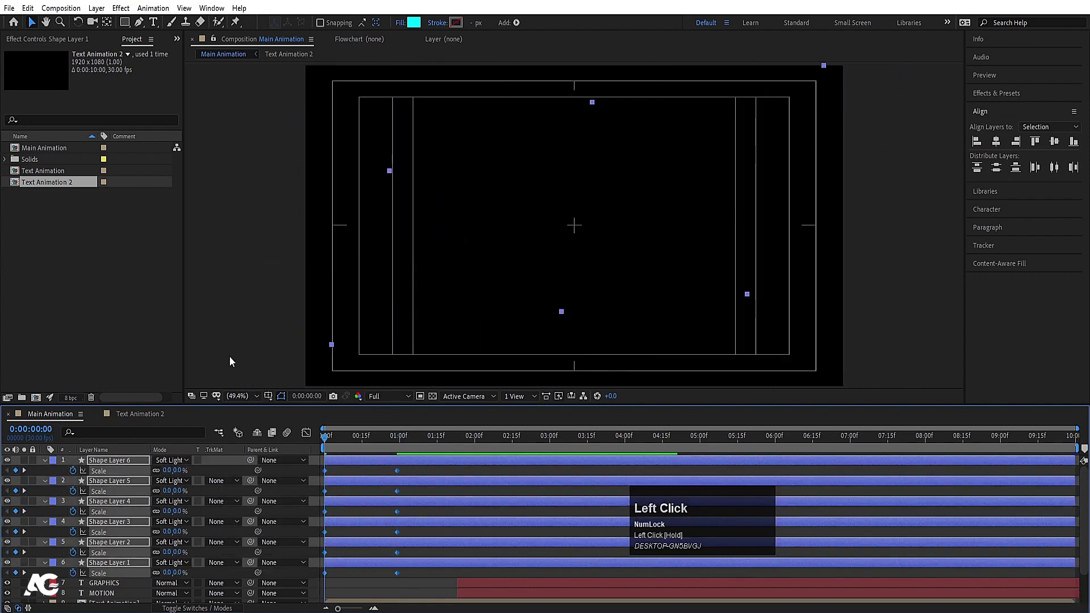
{"action": "key", "text": "F9"}
{"action": "left_click", "coordinate": [306, 432]}
{"action": "left_click_drag", "start_coordinate": [421, 573], "coordinate": [361, 573]}
{"action": "left_click", "coordinate": [306, 432]}
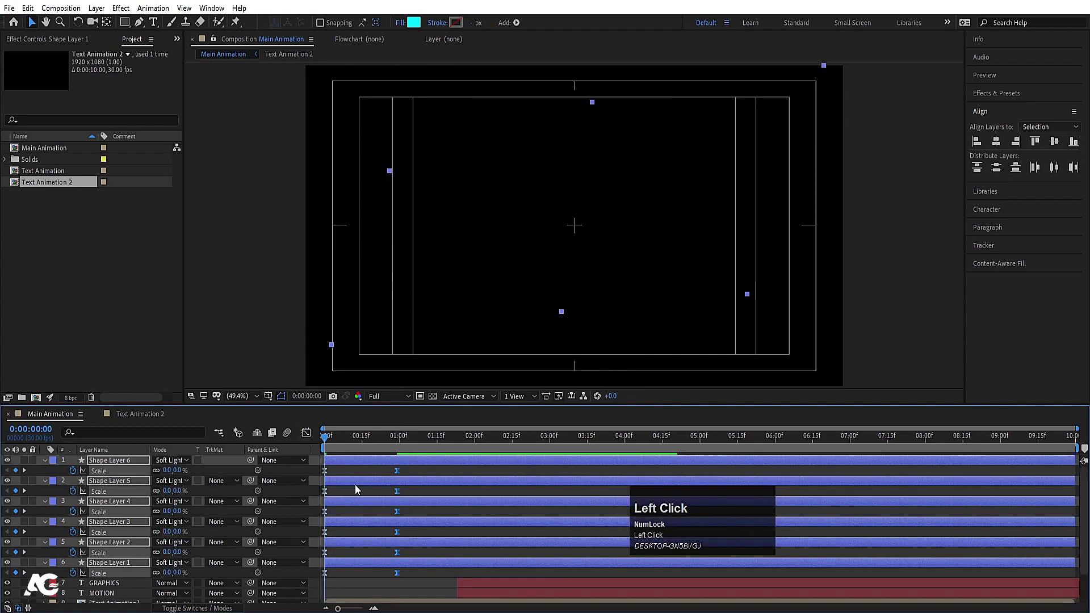
Step: Trim the six shape layers to end at 0:00:00:01 and stagger them with Sequence Layers without overlap
{"action": "key", "text": "Page_Down"}
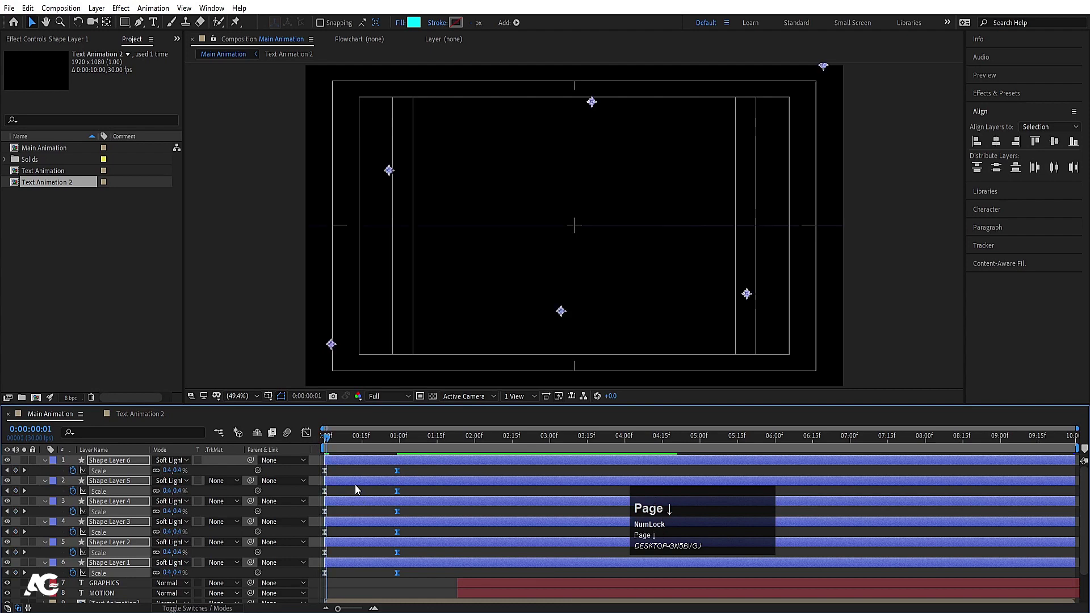
{"action": "key", "text": "alt+bracketright"}
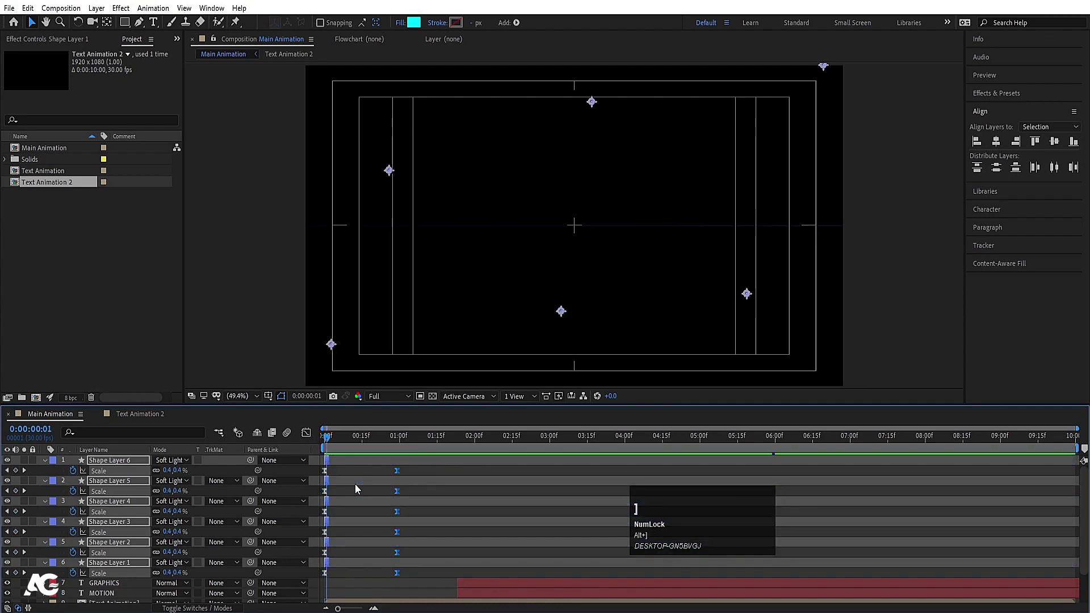
{"action": "right_click", "coordinate": [326, 461]}
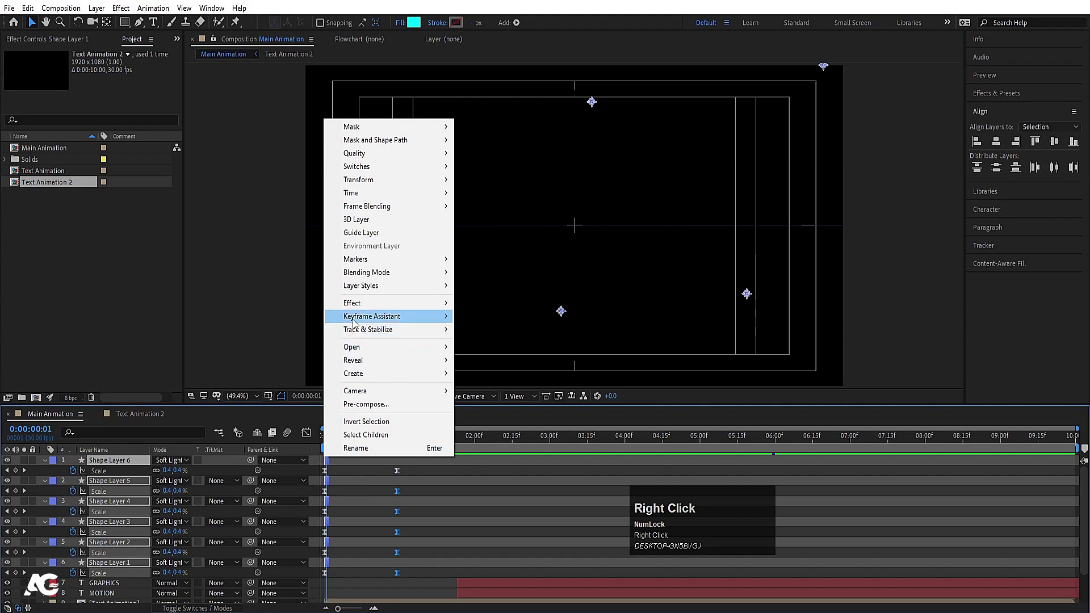
{"action": "left_click", "coordinate": [386, 316]}
{"action": "left_click", "coordinate": [535, 424]}
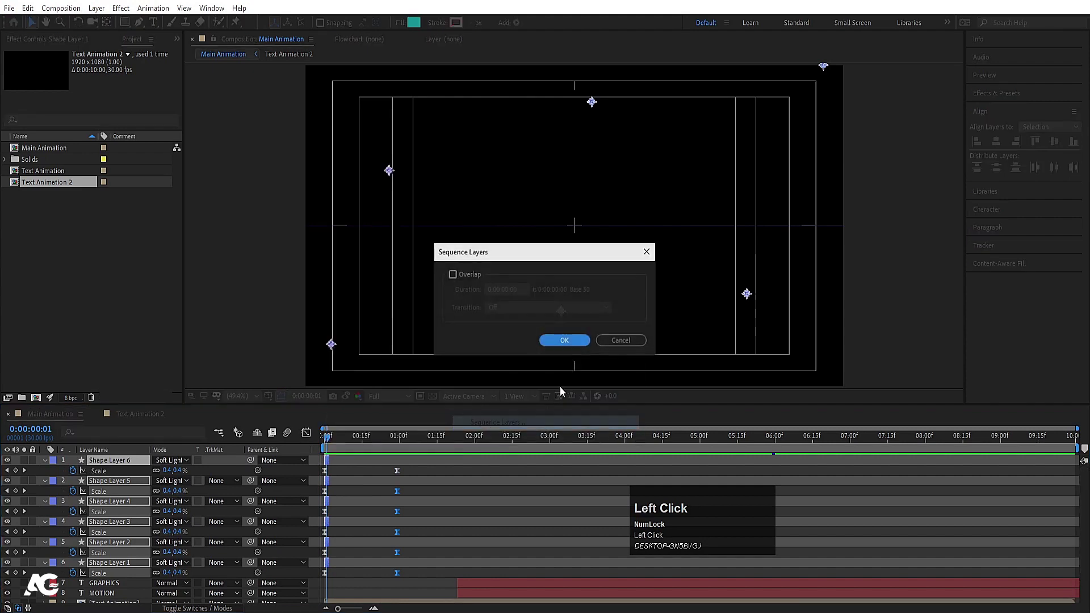
{"action": "left_click", "coordinate": [566, 342]}
Step: Extend the staggered shape layers to the composition's end, shift them together to begin at about 0:00:00:16, and preview the timing
{"action": "left_click_drag", "start_coordinate": [332, 461], "coordinate": [1087, 477]}
{"action": "key", "text": "space"}
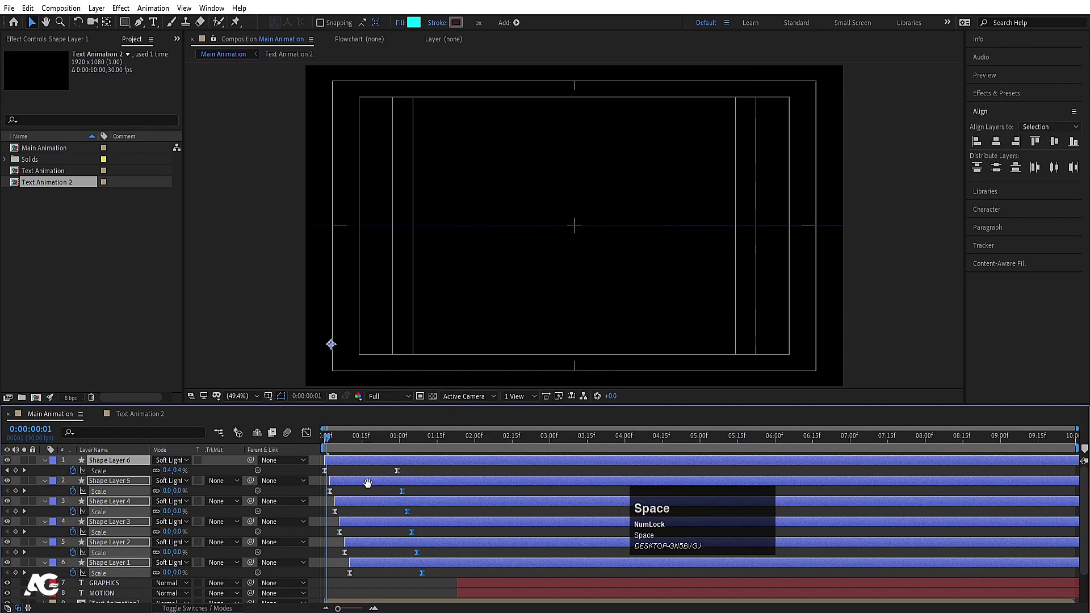
{"action": "left_click_drag", "start_coordinate": [341, 461], "coordinate": [381, 467]}
{"action": "key", "text": "space"}
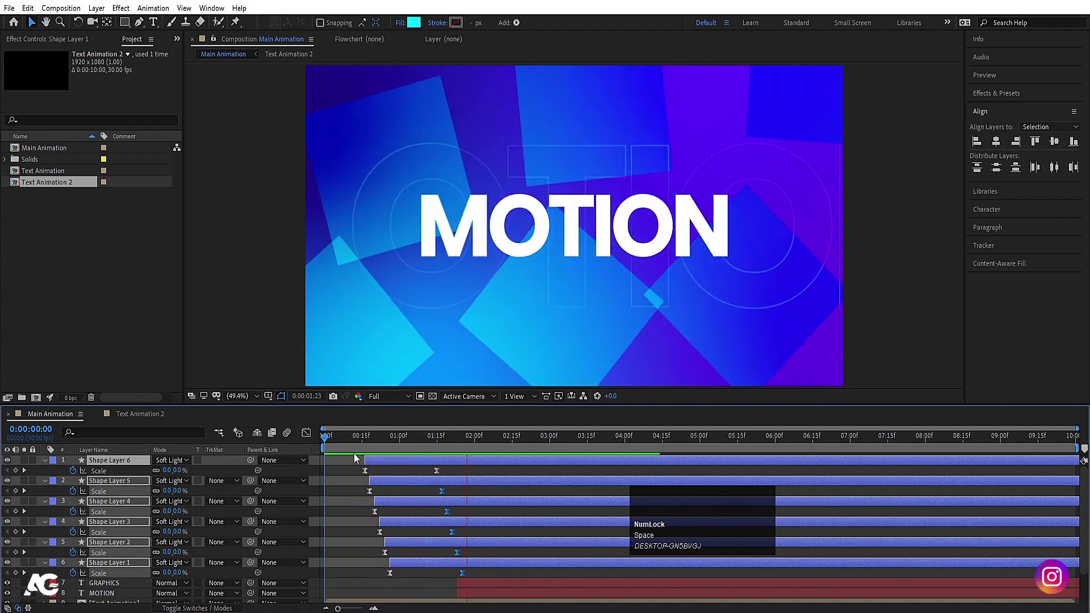
{"action": "key", "text": "space"}
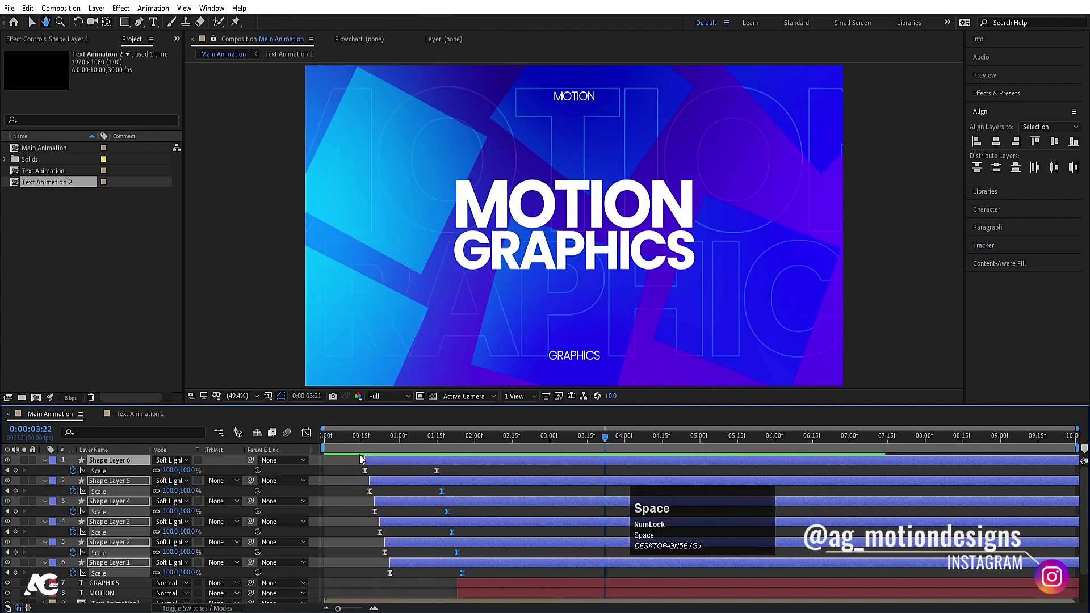
{"action": "key", "text": "space"}
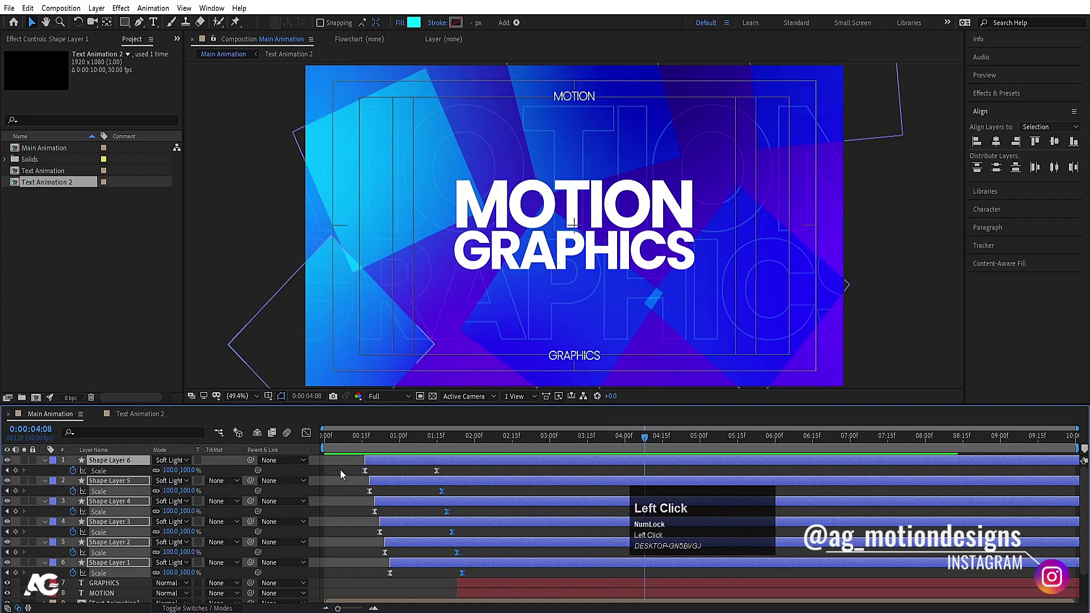
Step: Move the six shape layers between Text Animation and Text Animation 2 in the layer stack, and preview from the start
{"action": "left_click", "coordinate": [339, 470]}
{"action": "key", "text": "u"}
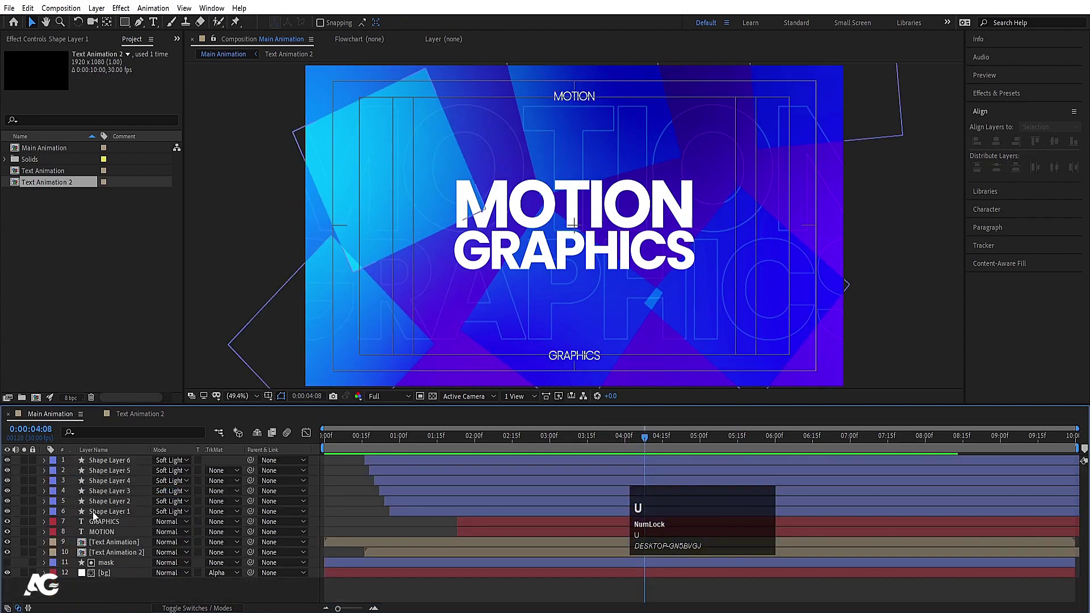
{"action": "left_click", "coordinate": [94, 460], "text": "shift"}
{"action": "left_click_drag", "start_coordinate": [96, 514], "coordinate": [117, 549]}
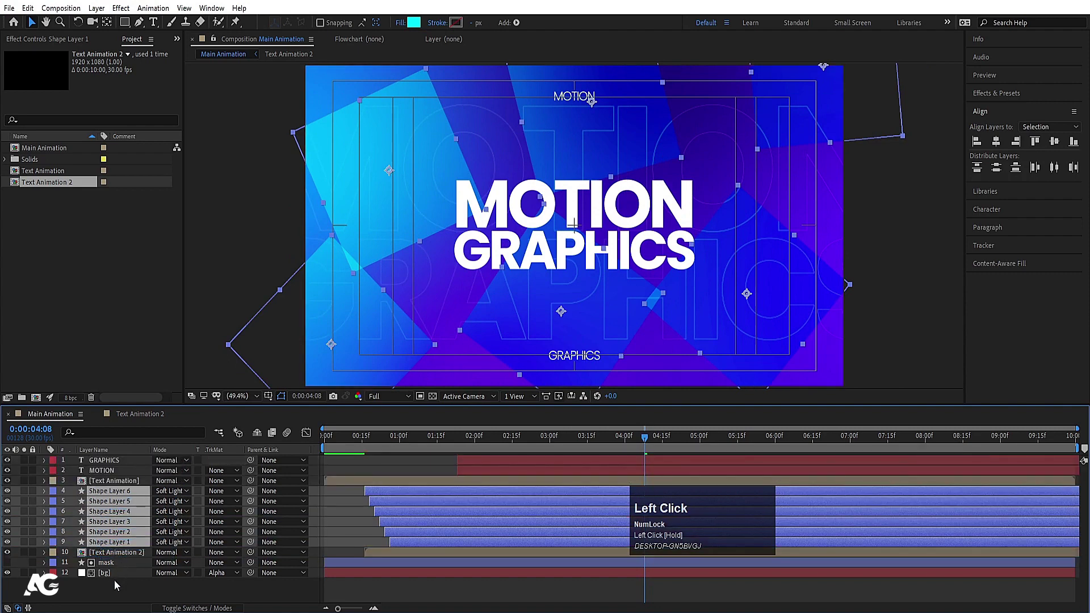
{"action": "key", "text": "space"}
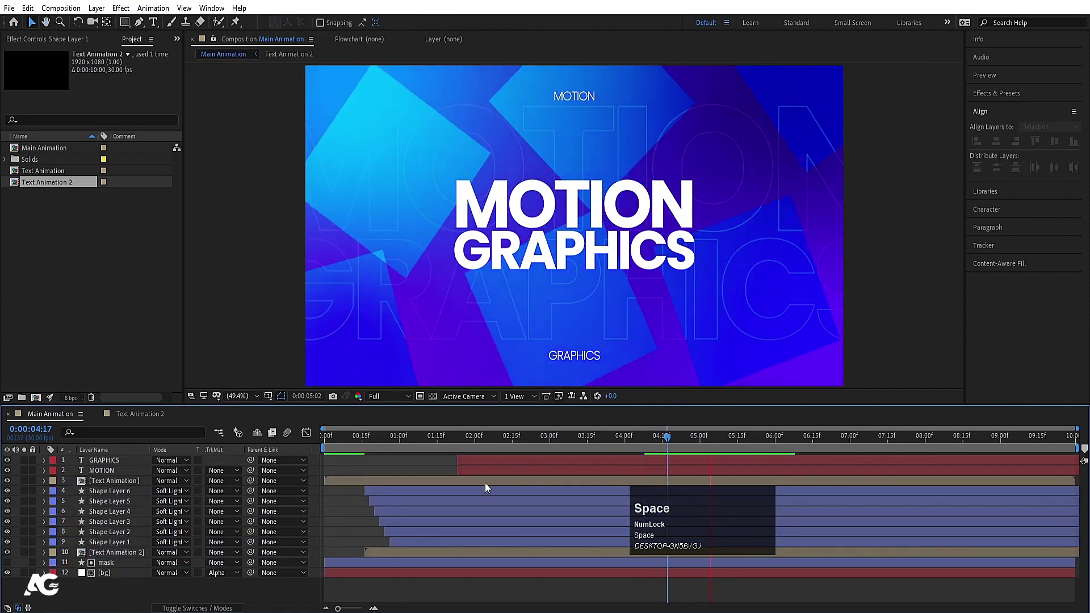
{"action": "left_click_drag", "start_coordinate": [386, 439], "coordinate": [318, 455]}
{"action": "key", "text": "space"}
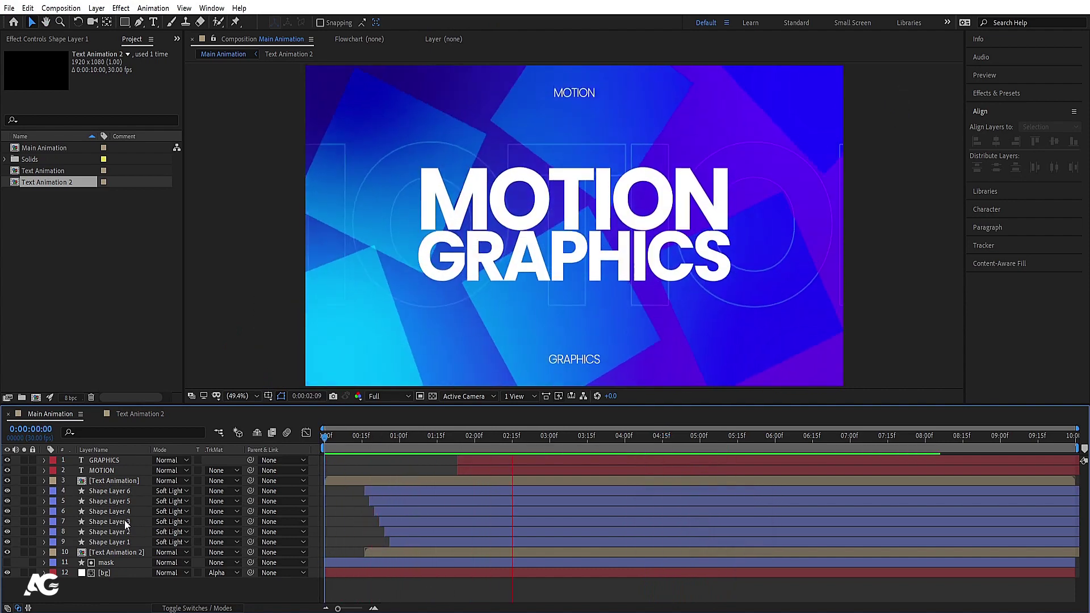
Step: Keyframe the Text Animation 2 layer's Position from 1582, 540 at 0:00:00:16 to about 828, 540 at 0:00:09:29
{"action": "left_click", "coordinate": [115, 553]}
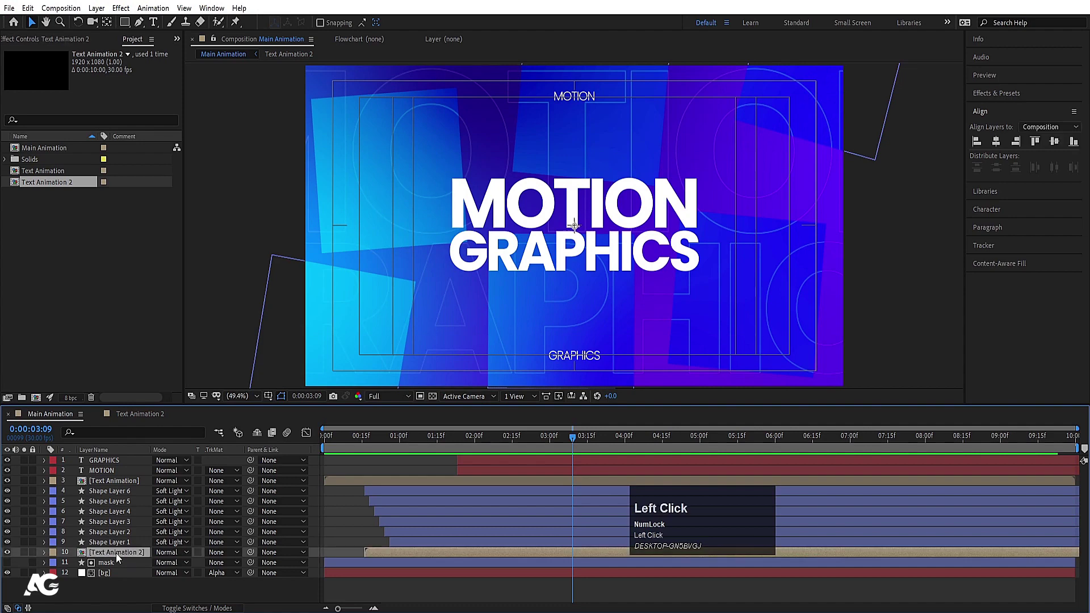
{"action": "key", "text": "p"}
{"action": "left_click_drag", "start_coordinate": [163, 562], "coordinate": [532, 559]}
{"action": "left_click", "coordinate": [364, 436]}
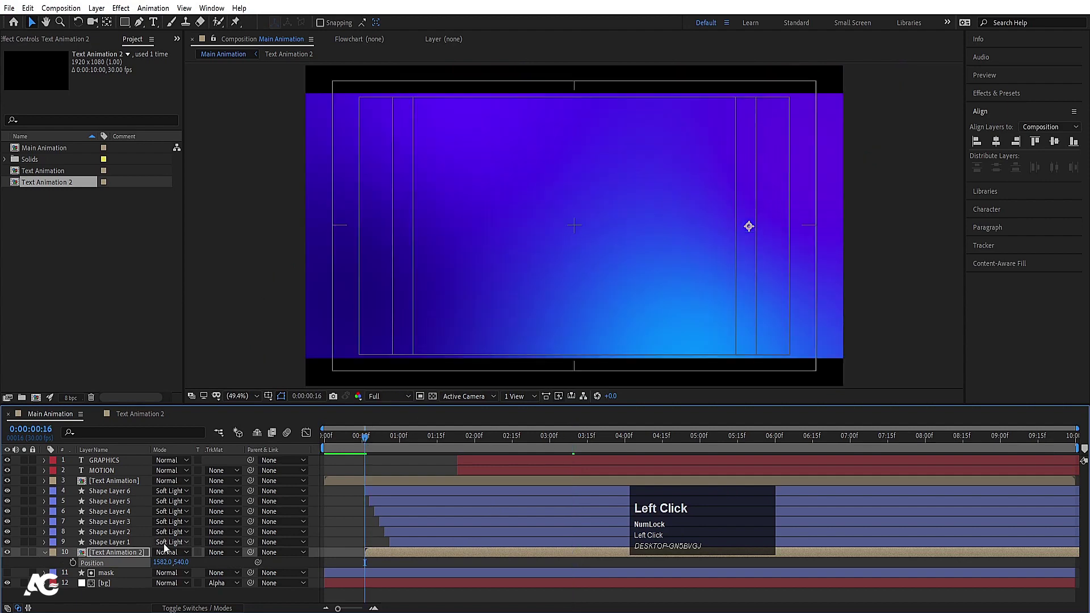
{"action": "left_click", "coordinate": [72, 562]}
{"action": "left_click_drag", "start_coordinate": [1020, 437], "coordinate": [1067, 455]}
{"action": "left_click_drag", "start_coordinate": [793, 205], "coordinate": [604, 208]}
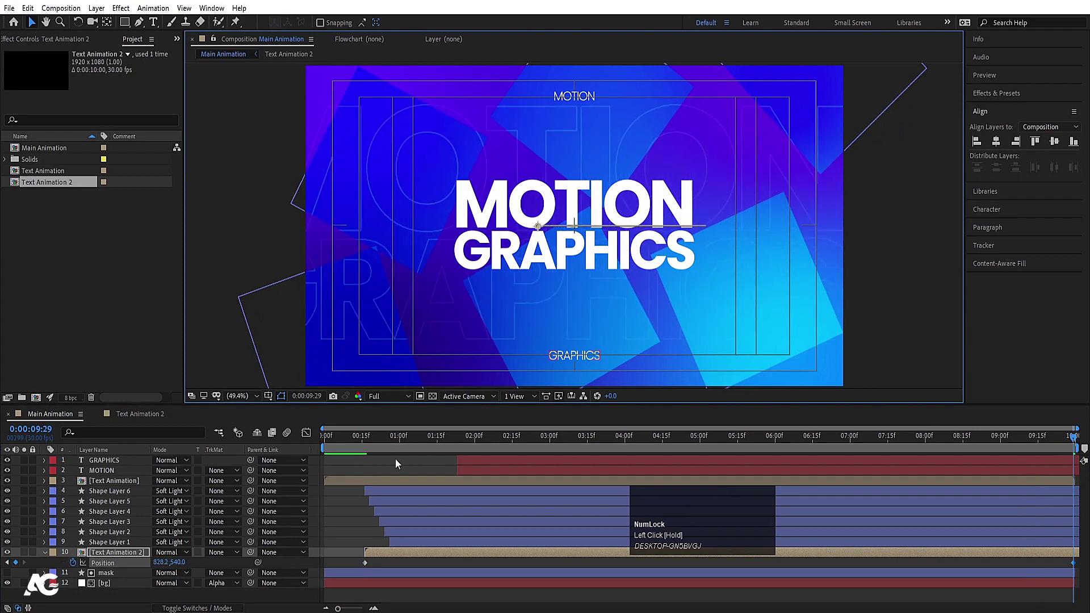
Step: Preview the sliding outlined text and end the work area at 0:00:05:28 to replay the finished animation
{"action": "left_click", "coordinate": [366, 437]}
{"action": "key", "text": "space"}
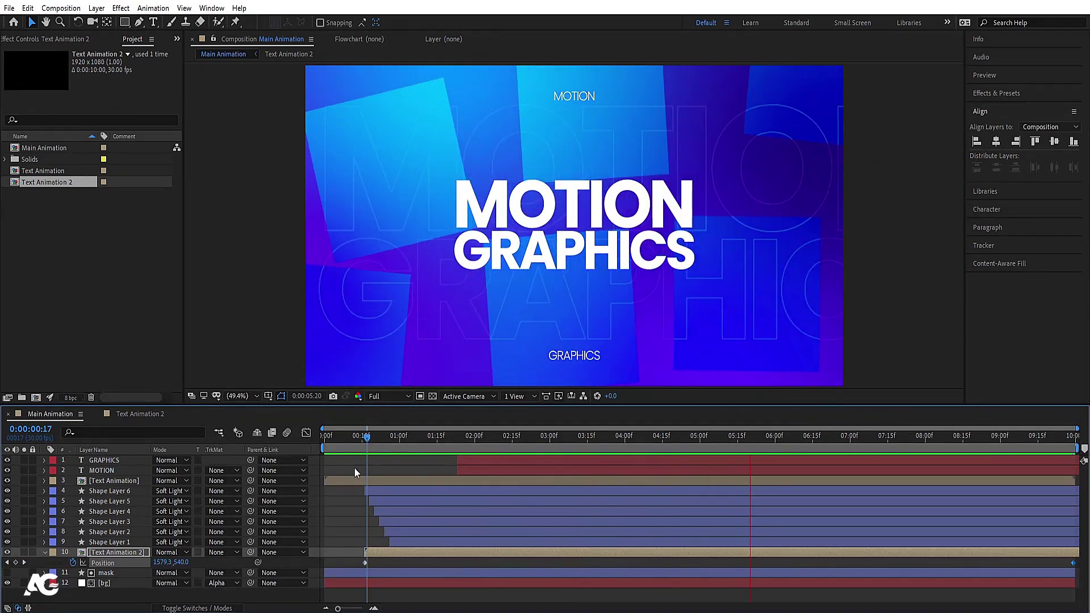
{"action": "key", "text": "space"}
{"action": "key", "text": "space"}
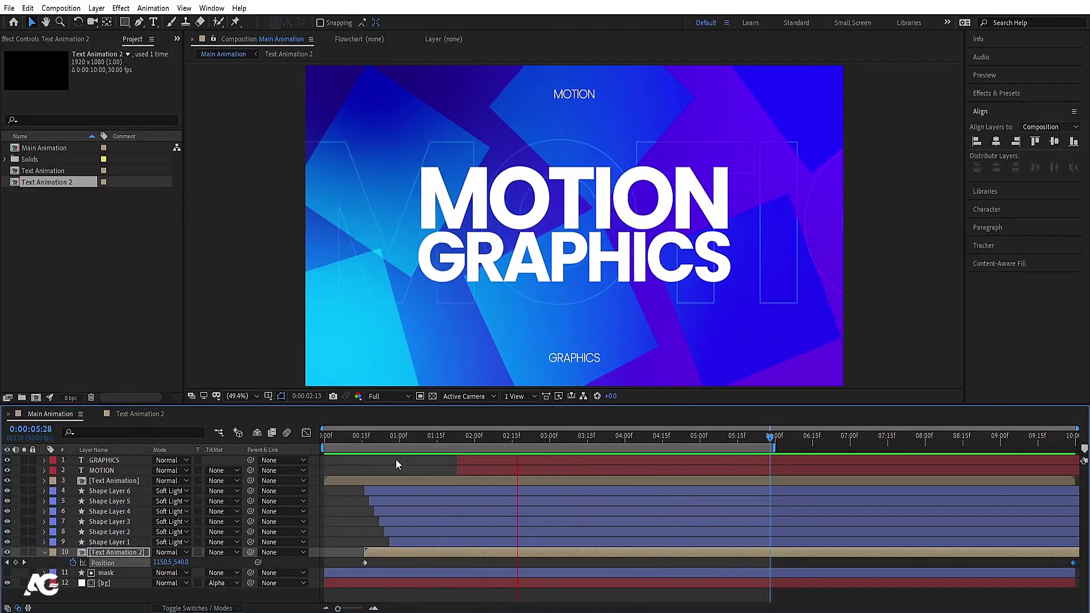
{"action": "key", "text": "space"}
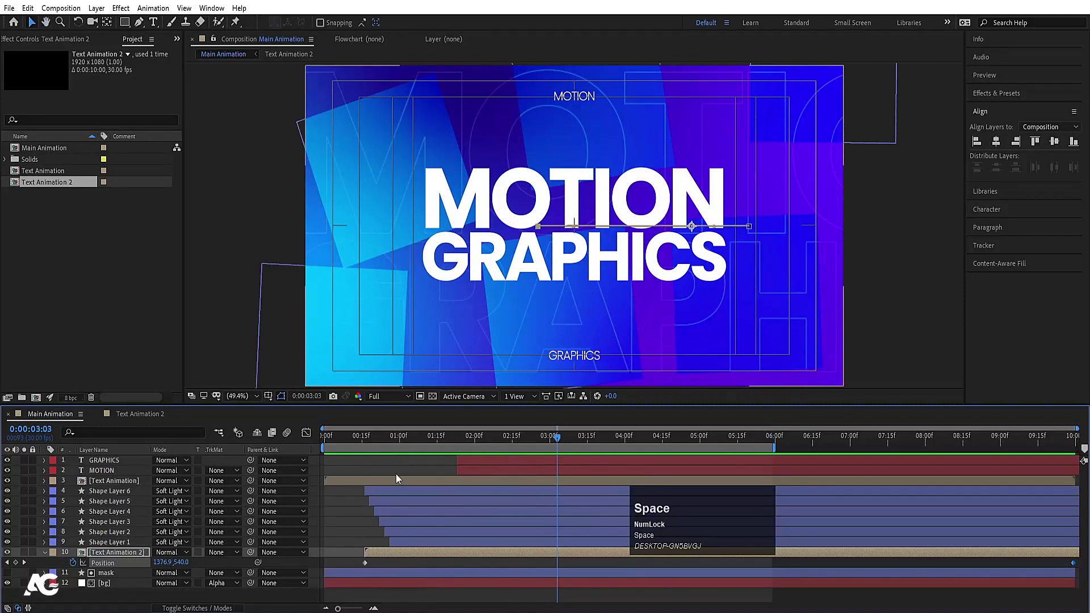
{"action": "key", "text": "space"}
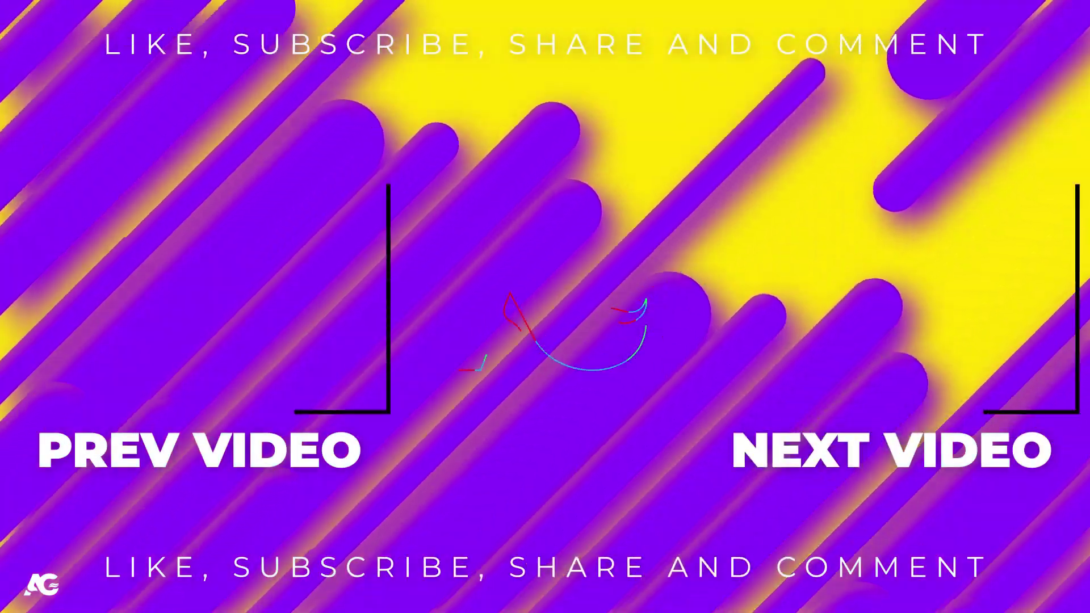